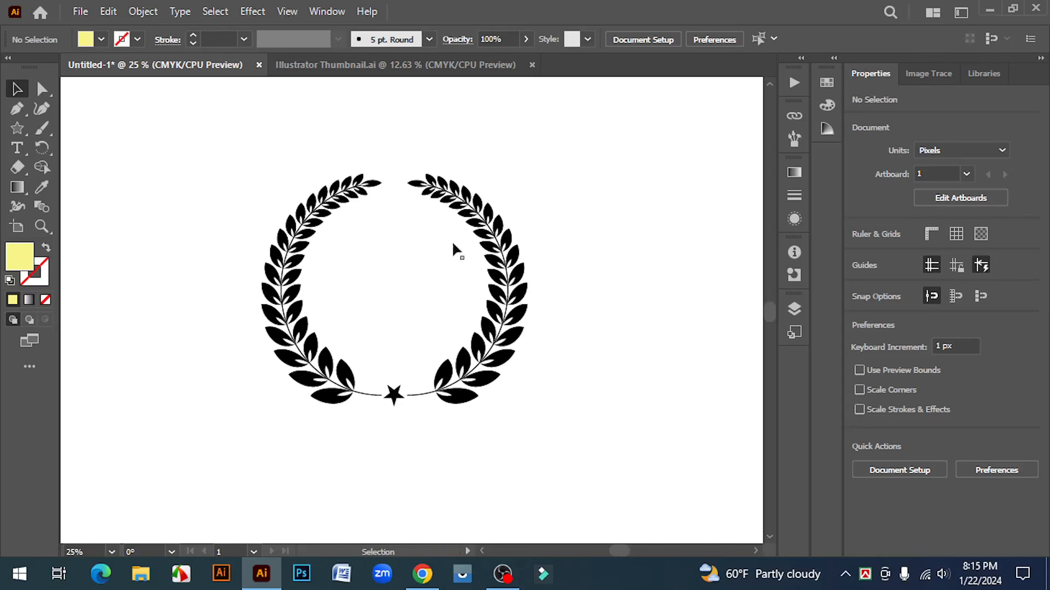
Step: Delete the entire laurel wreath with its star from the artboard
left_click_drag(164, 115, 648, 453)
left_click_drag(519, 298, 557, 302)
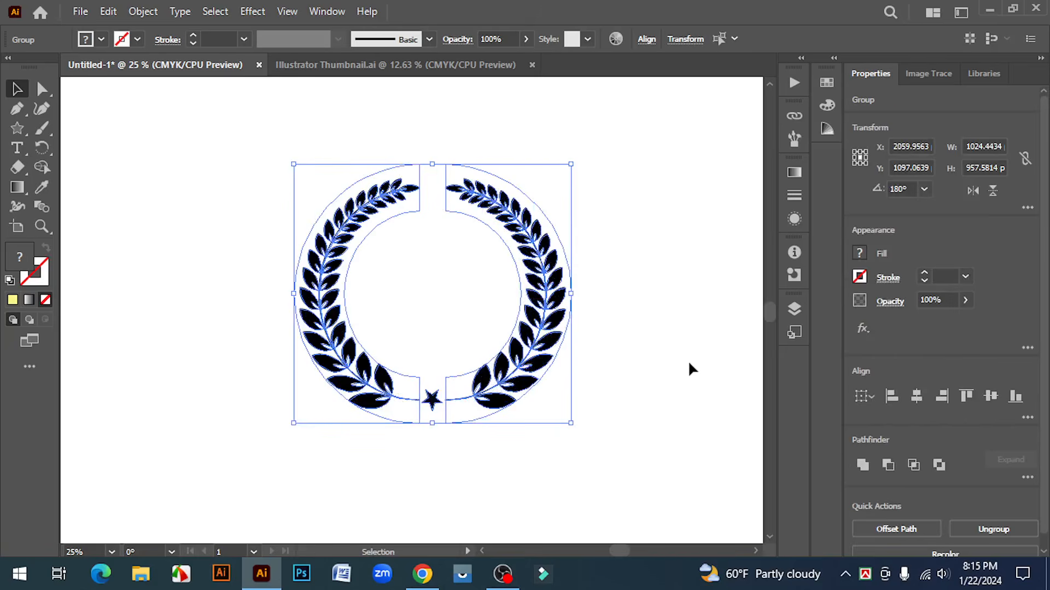
key("Delete")
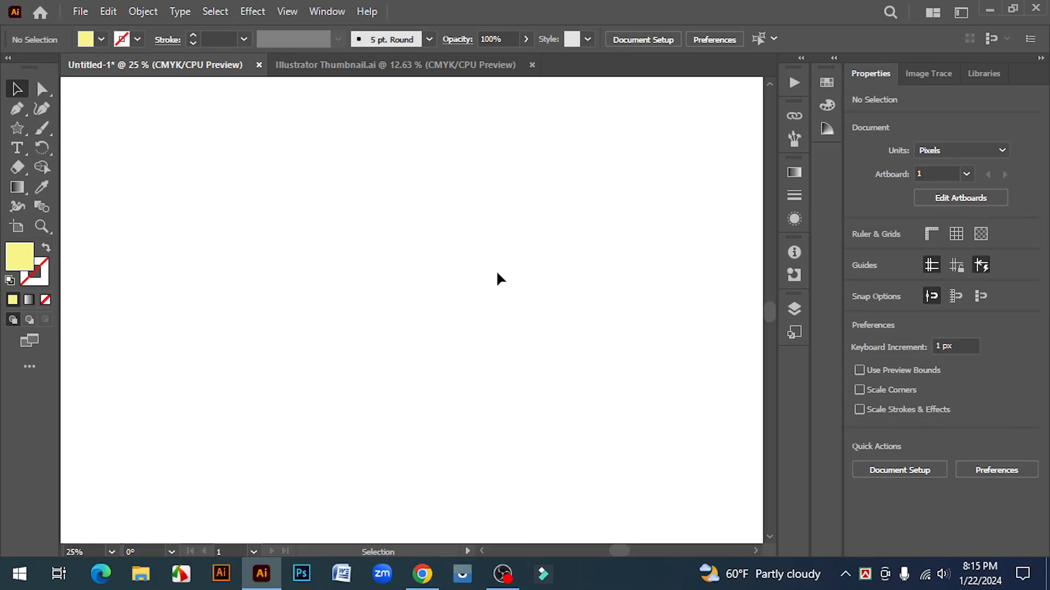
Step: Set the workspace layout to Tracing
left_click(961, 12)
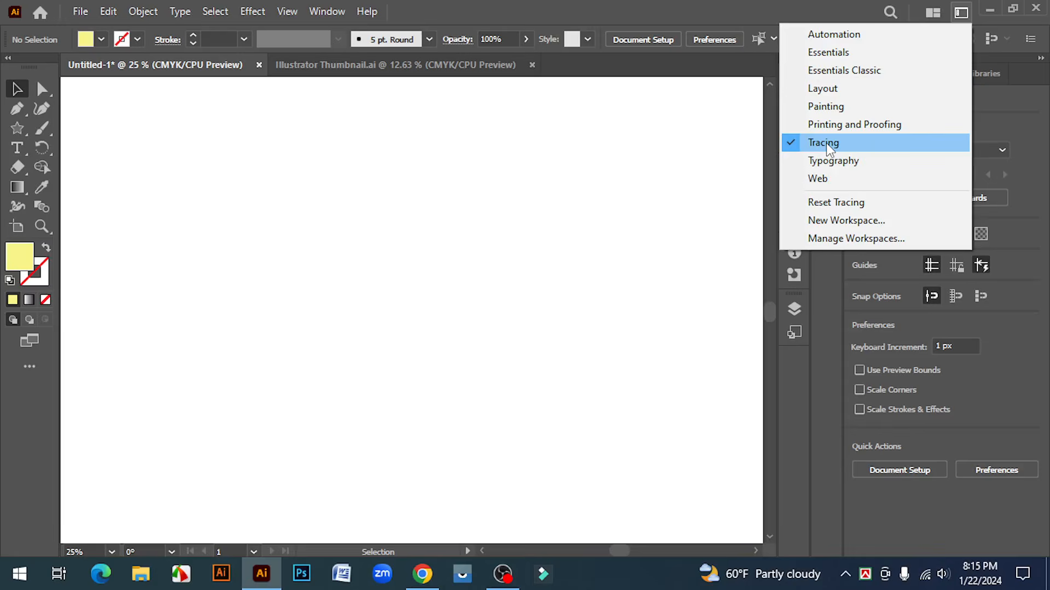
left_click(825, 143)
left_click(961, 13)
left_click(837, 144)
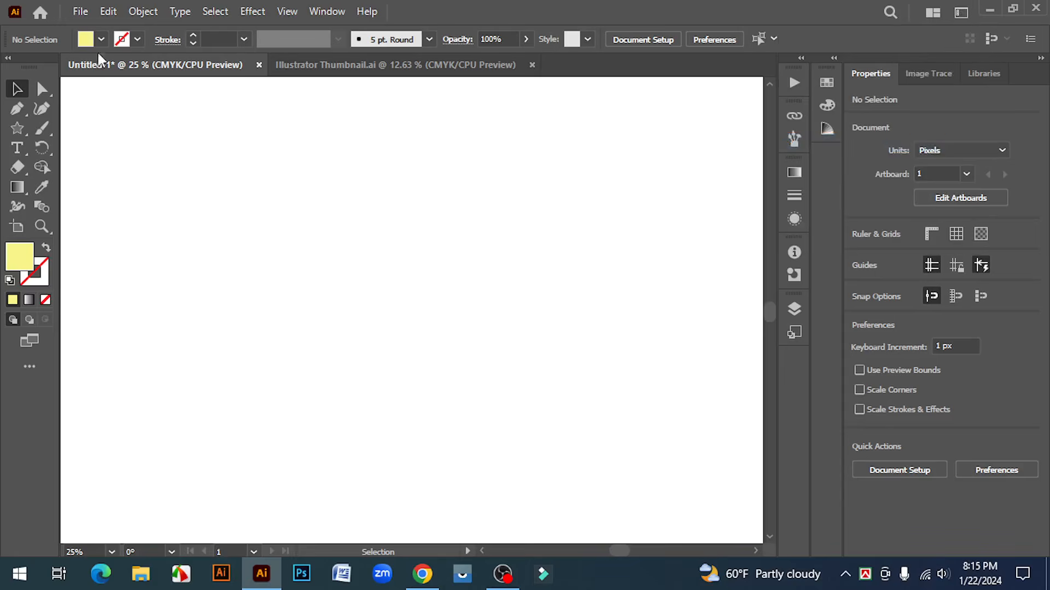
Step: Switch the toolbar to a single column and return it to two columns, keeping the Tracing workspace
left_click(7, 57)
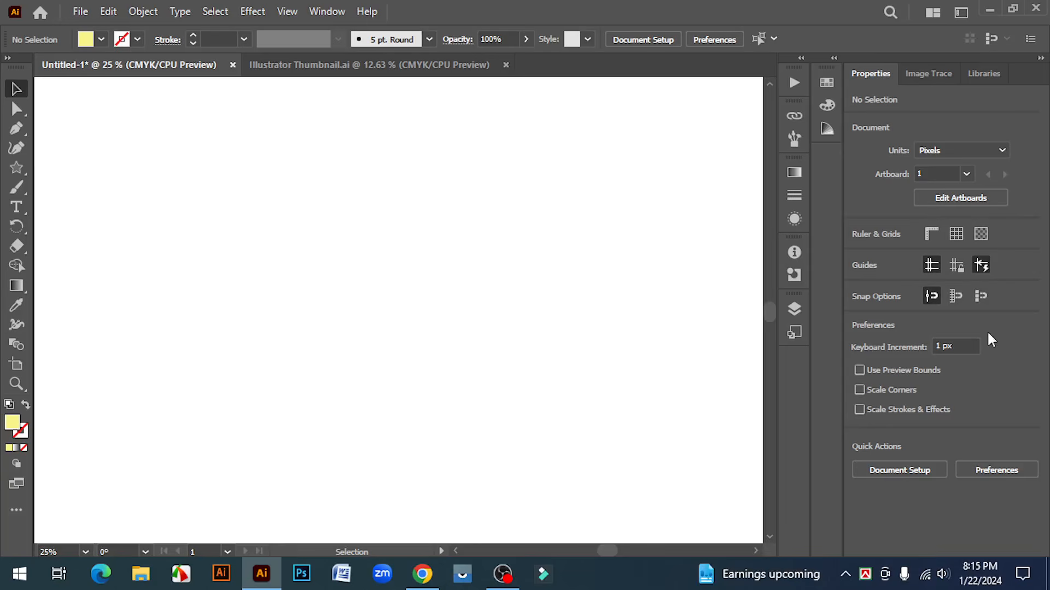
left_click(961, 12)
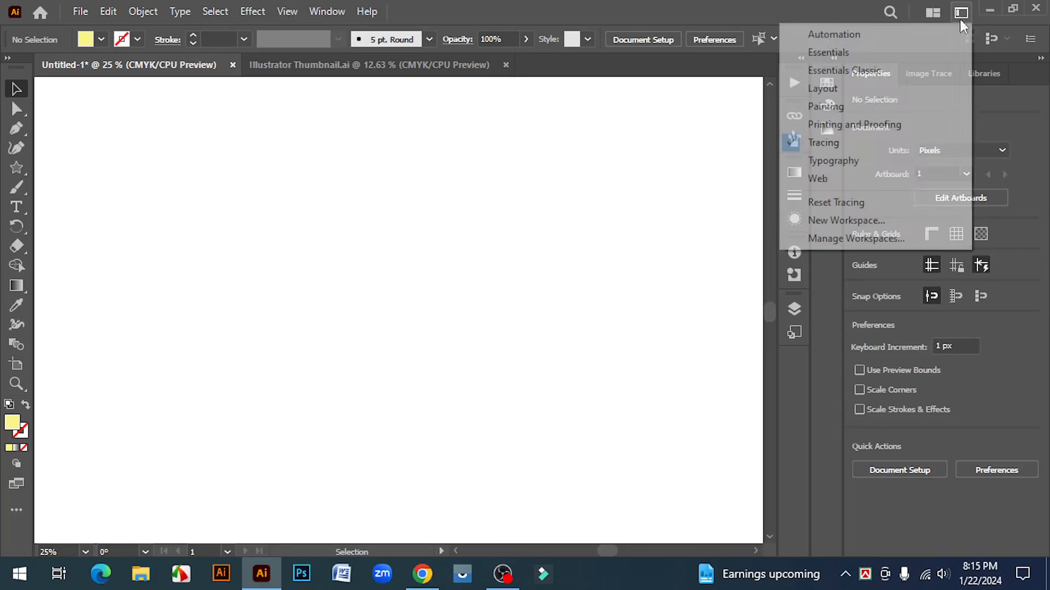
left_click(823, 142)
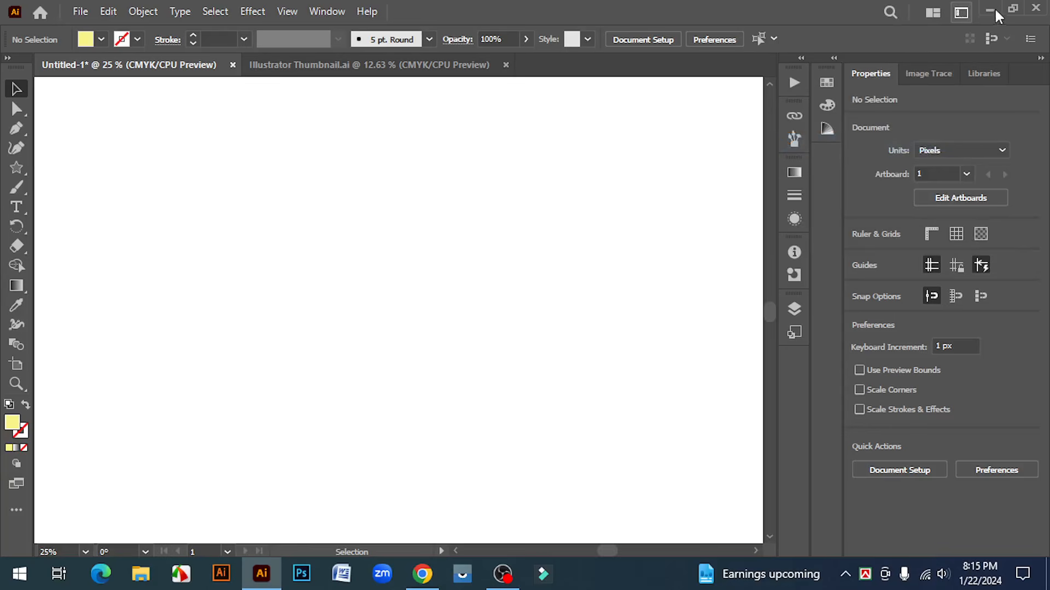
left_click(961, 13)
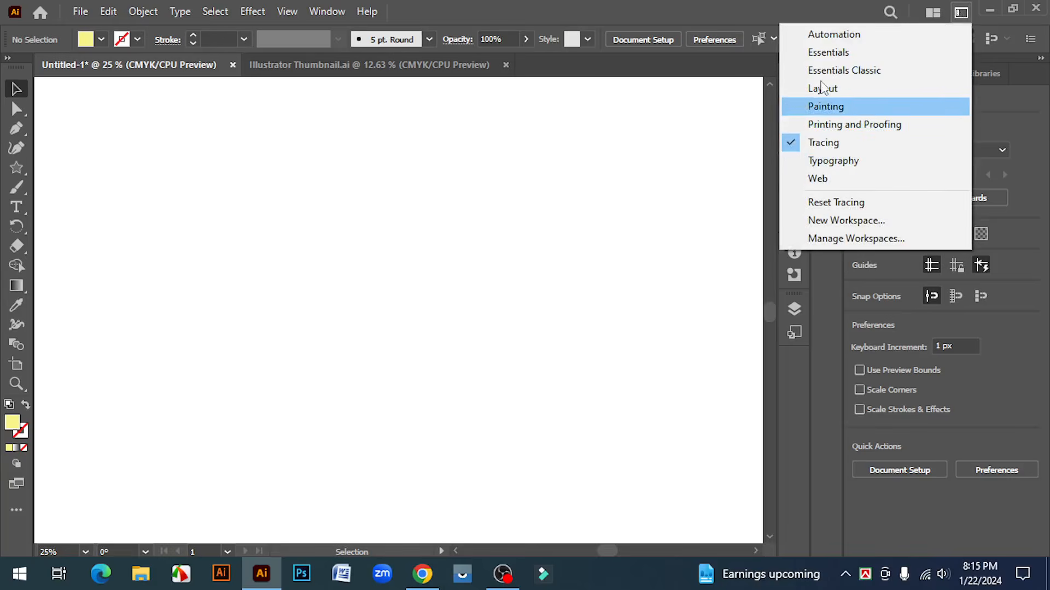
left_click(830, 319)
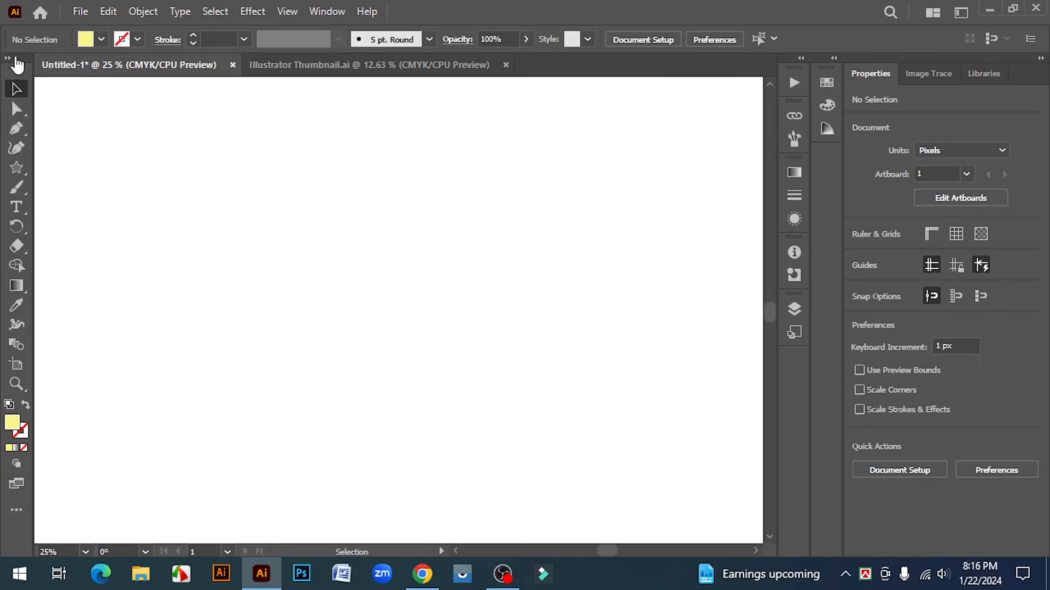
left_click(8, 59)
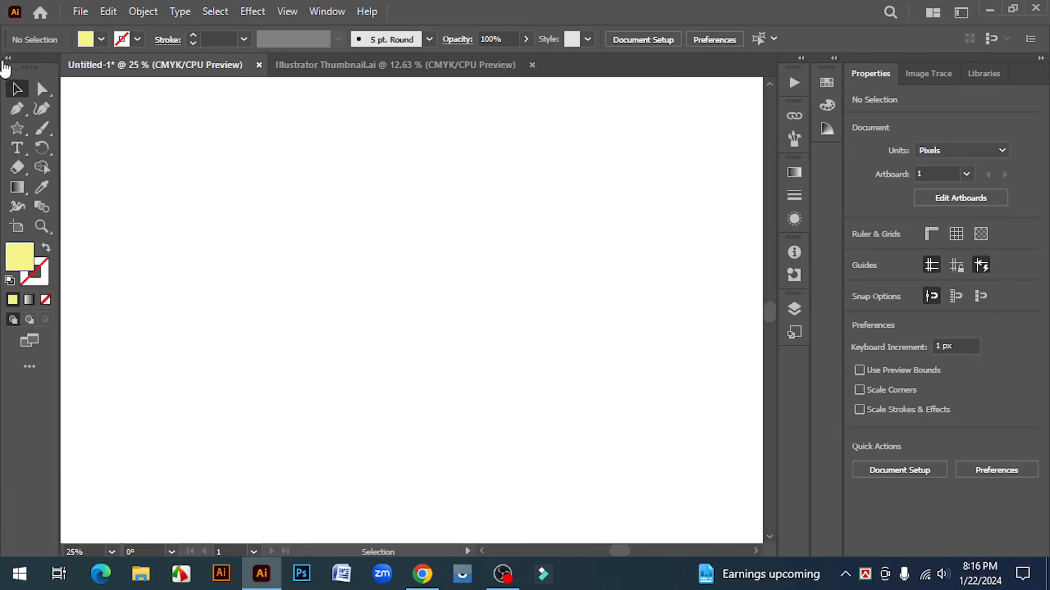
Step: Draw a circle about 820 px in diameter with the Ellipse tool, centred on the artboard
left_click(17, 128)
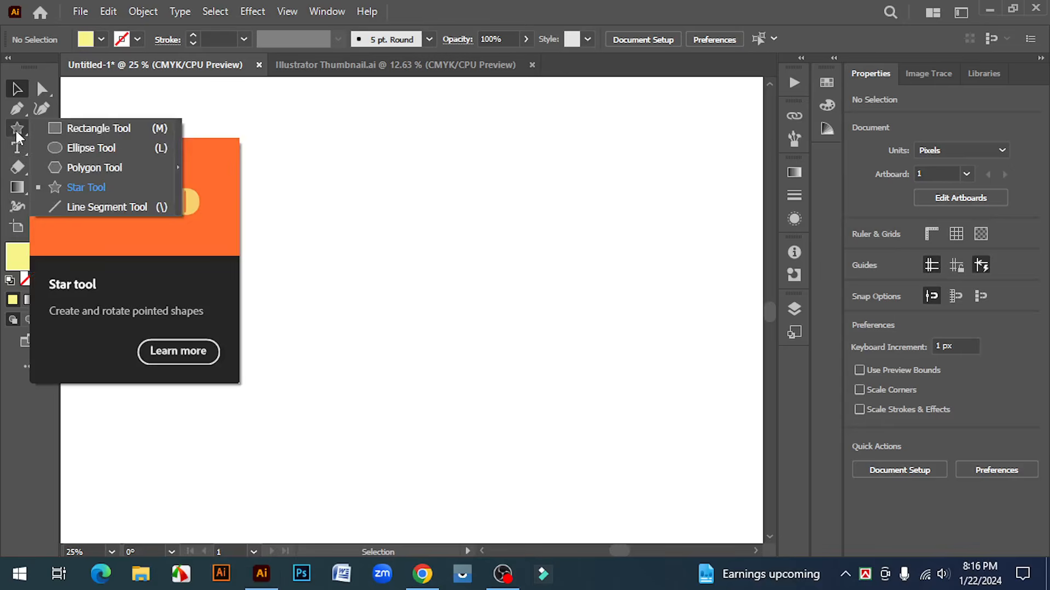
left_click(91, 149)
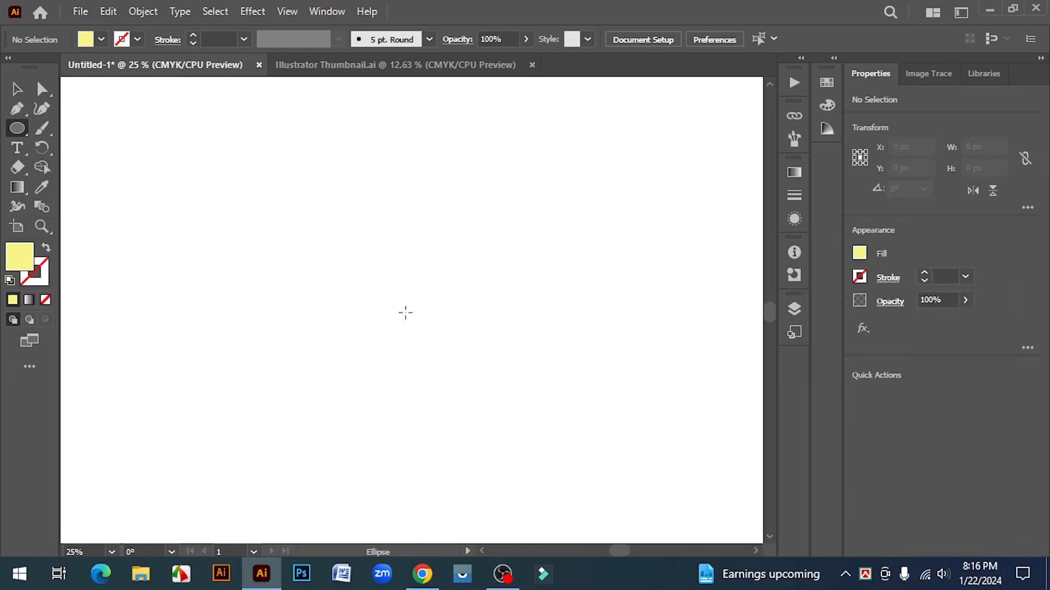
left_click_drag(399, 290, 474, 402)
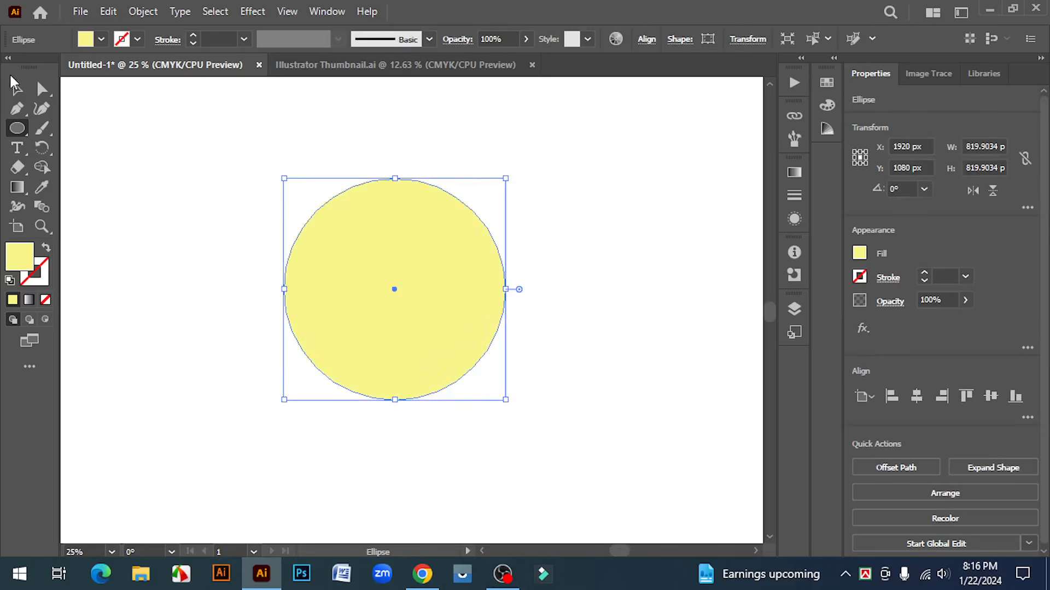
left_click(16, 88)
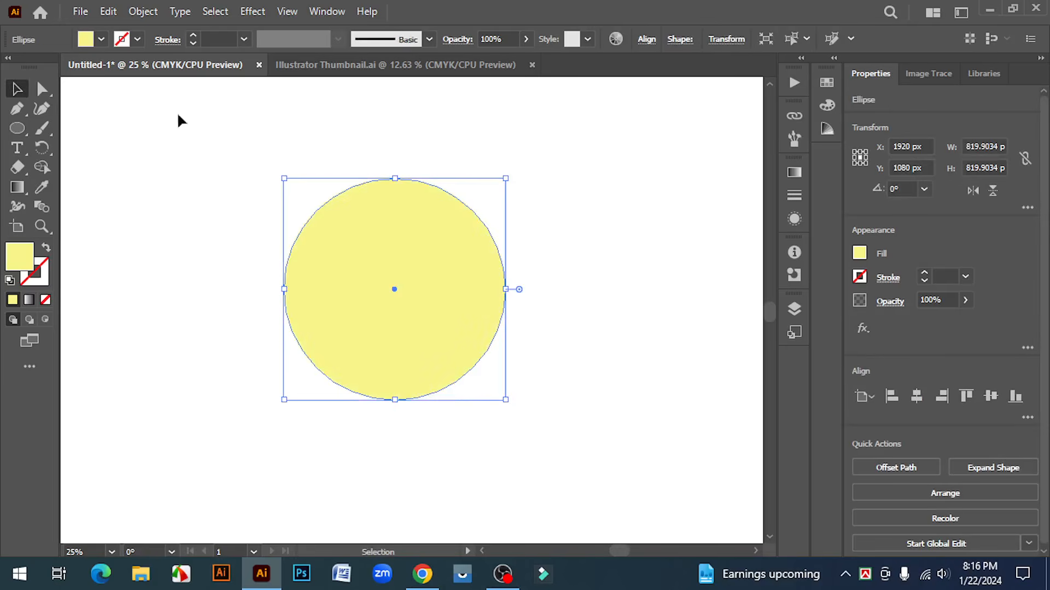
Step: Fill the circle with the black swatch and deselect it
left_click(827, 82)
left_click(652, 126)
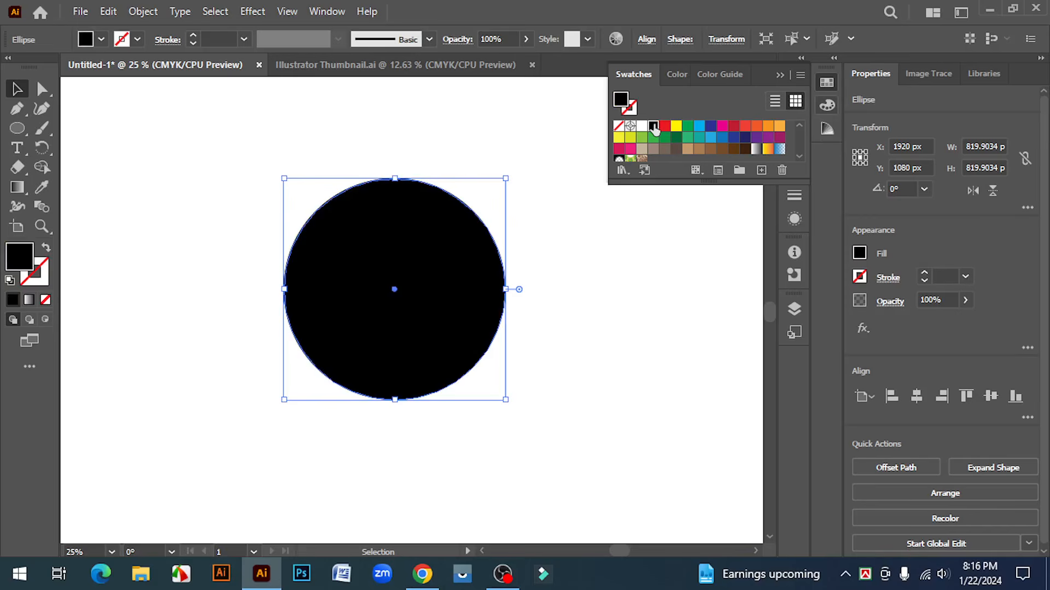
left_click(780, 74)
left_click(571, 351)
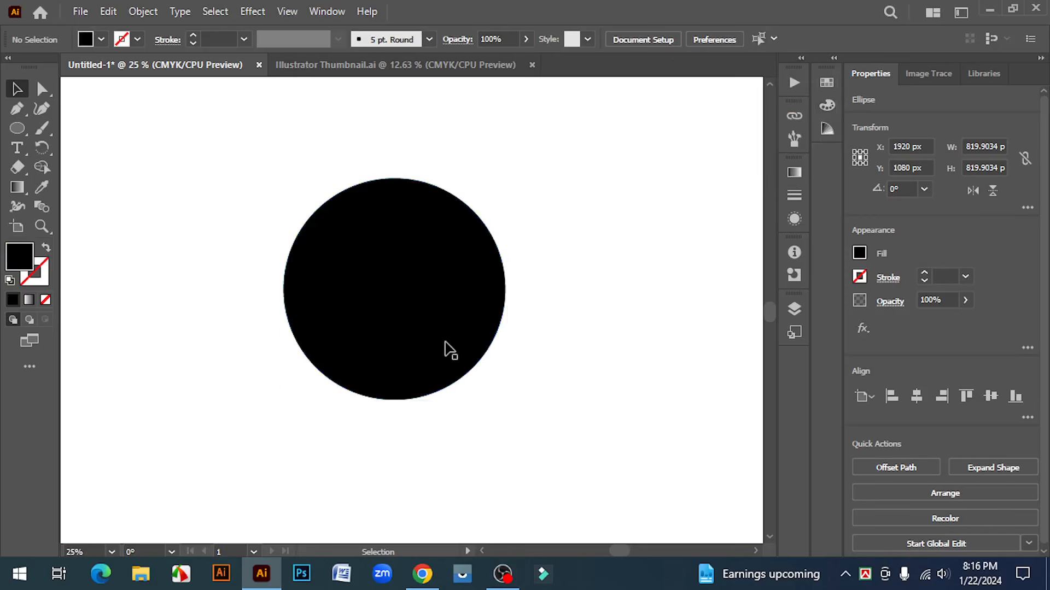
Step: Duplicate the black circle about 564 px horizontally to the right so that the two circles overlap
left_click(428, 344)
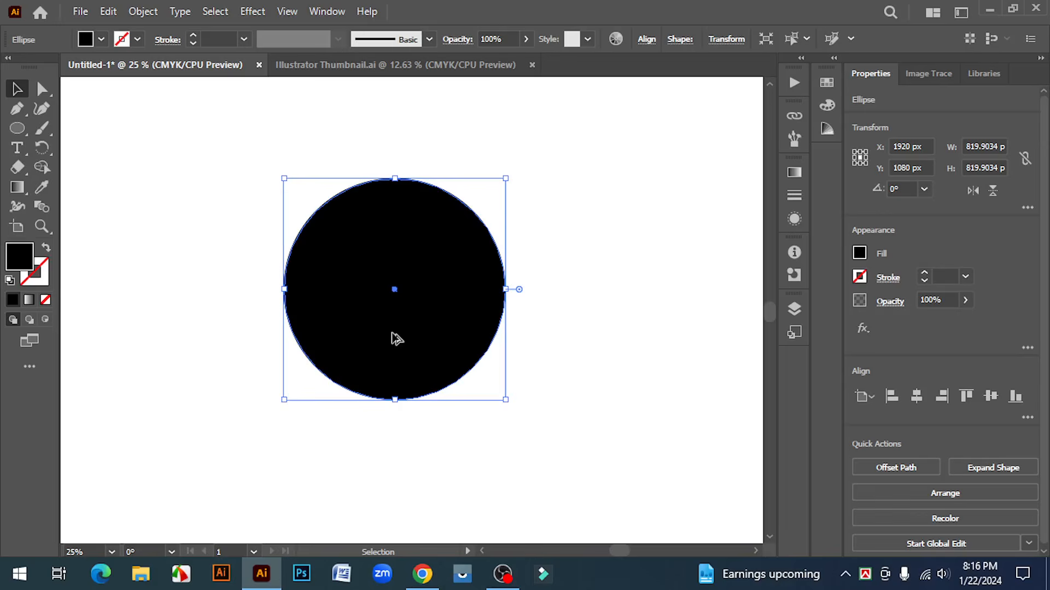
left_click_drag(396, 338, 546, 362)
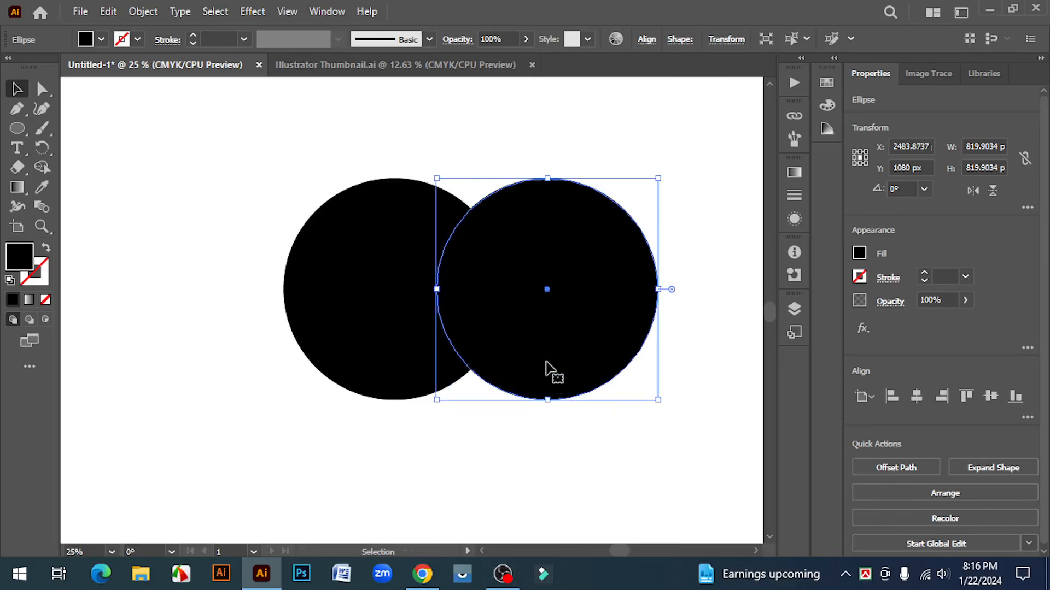
left_click(536, 432)
Step: Remove the outer parts of both overlapping circles with the Shape Builder tool, keeping only the leaf-shaped intersection
left_click_drag(636, 472, 328, 148)
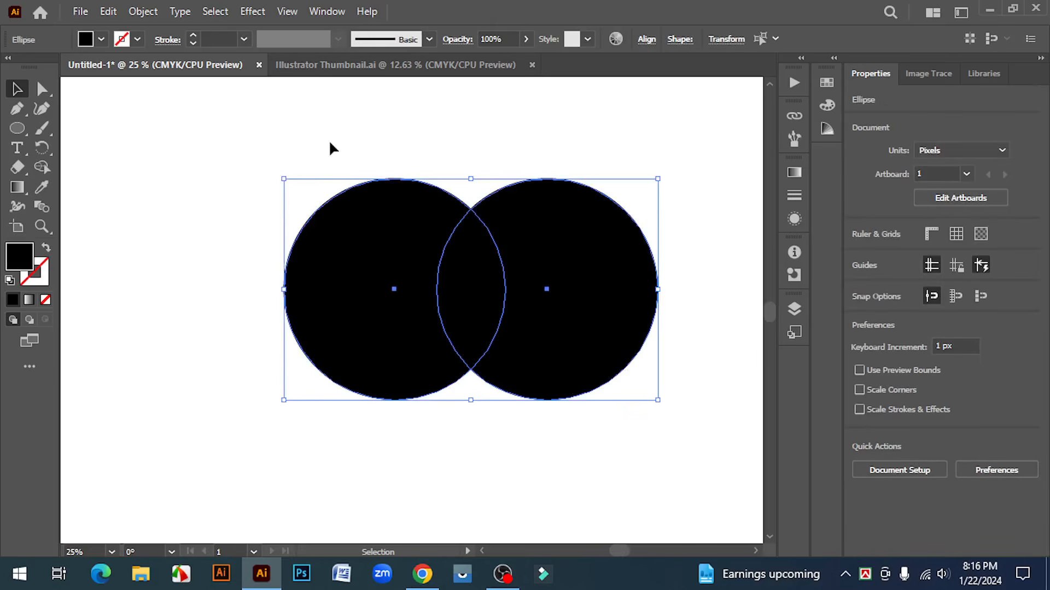
left_click(44, 166)
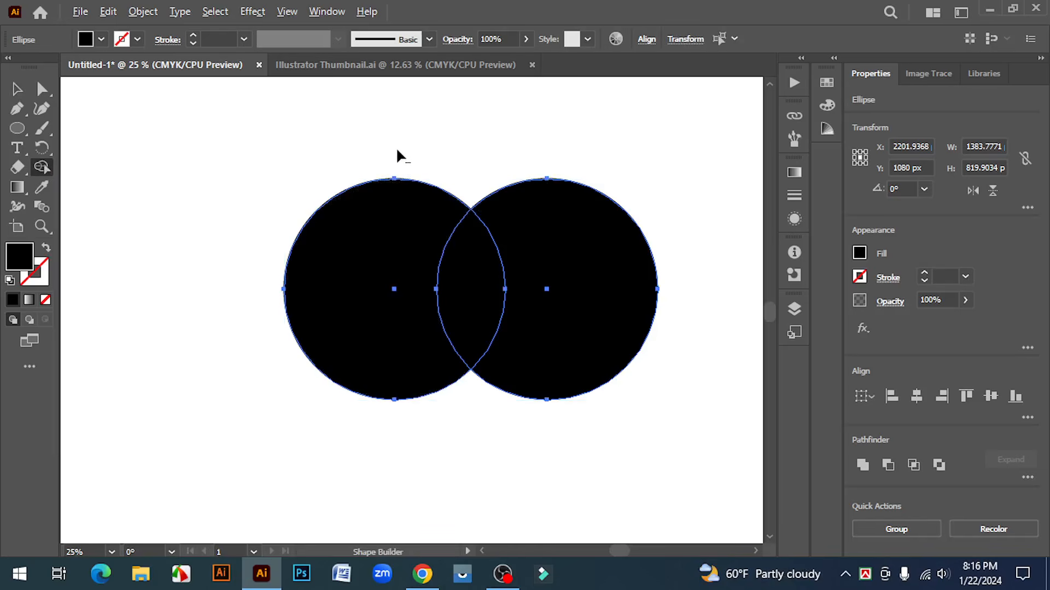
mouse_move(396, 147)
left_mouse_down()
mouse_move(348, 264)
mouse_move(366, 359)
mouse_move(456, 412)
mouse_move(537, 415)
mouse_move(585, 372)
mouse_move(603, 261)
left_mouse_up()
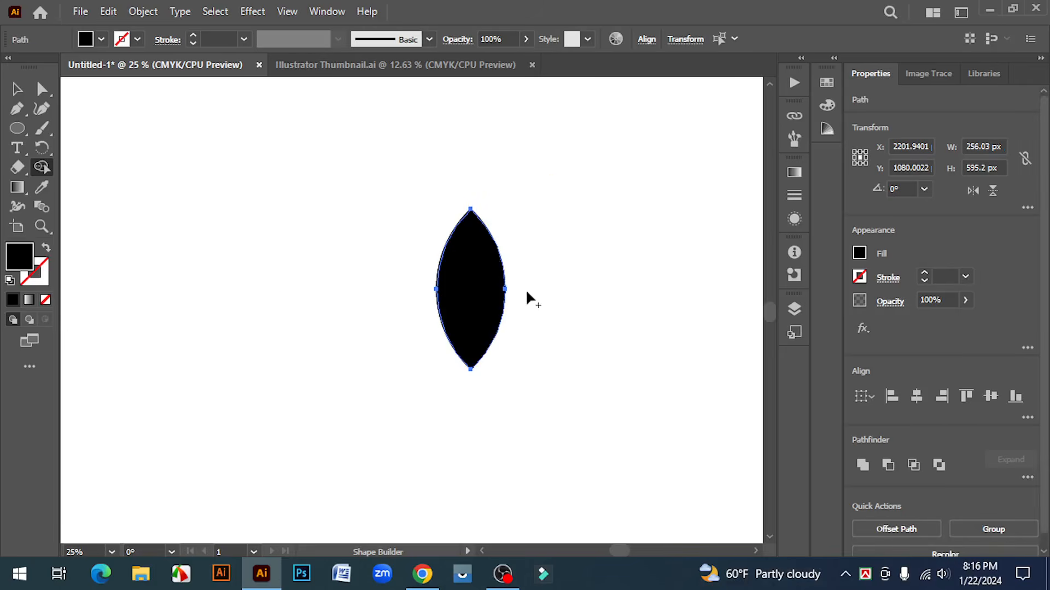
left_click(17, 88)
left_click(393, 421)
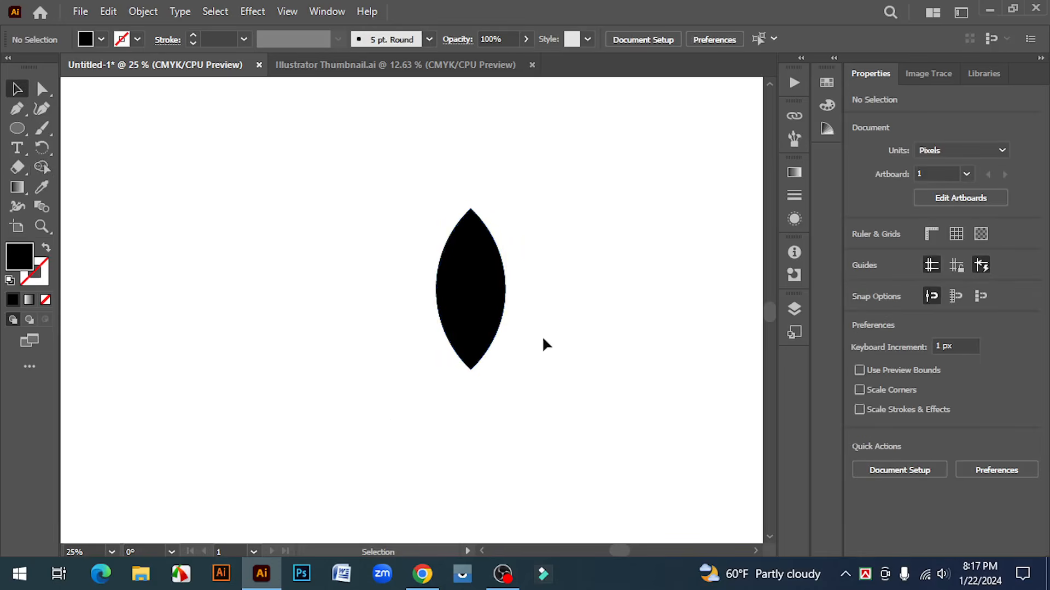
Step: Duplicate the leaf shape to its lower left and delete the copy
left_click_drag(469, 293, 237, 330, "alt")
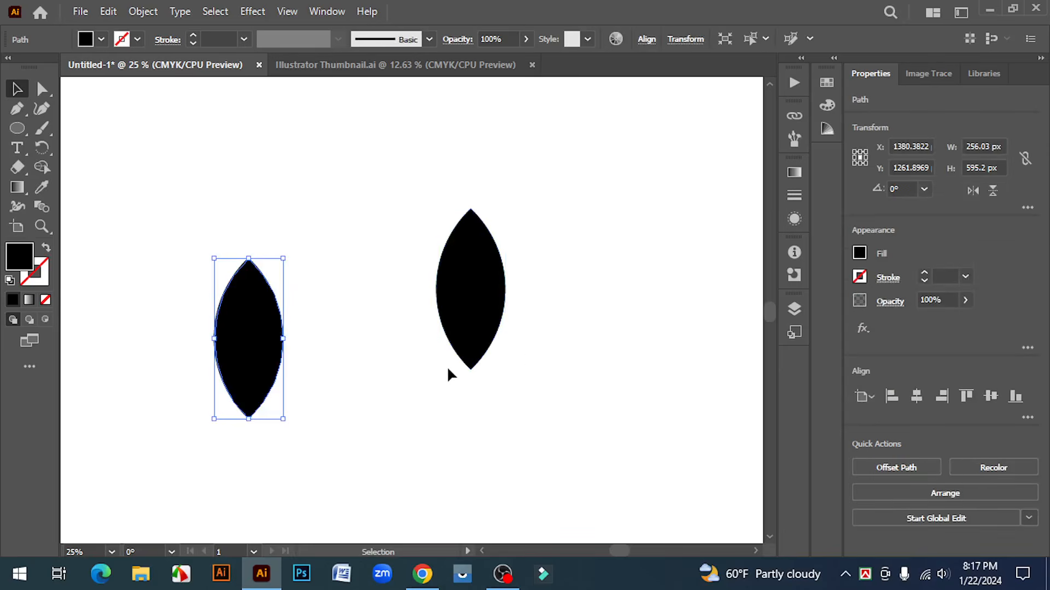
key("Delete")
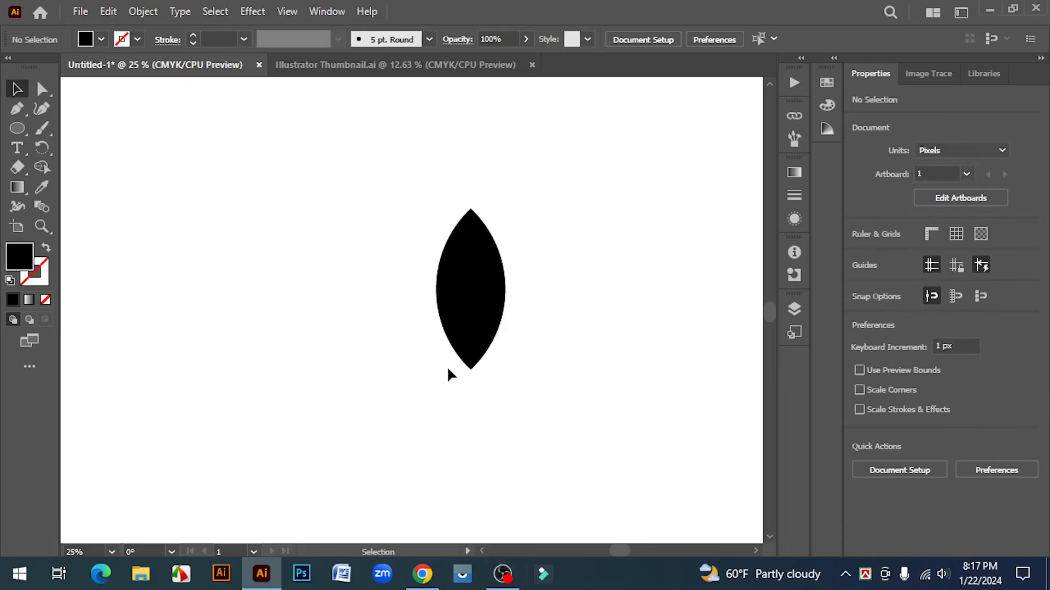
Step: Copy the leaf, paste it in front, and scale the copy proportionally from its centre to about 102 by 238 px
key("ctrl+space")
left_click(458, 312)
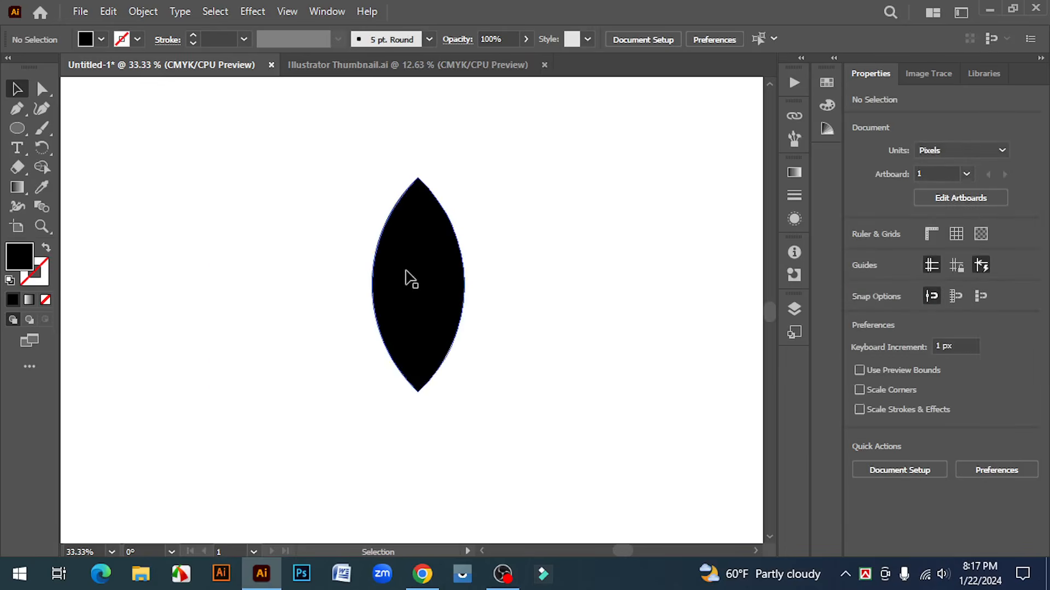
left_click(412, 305)
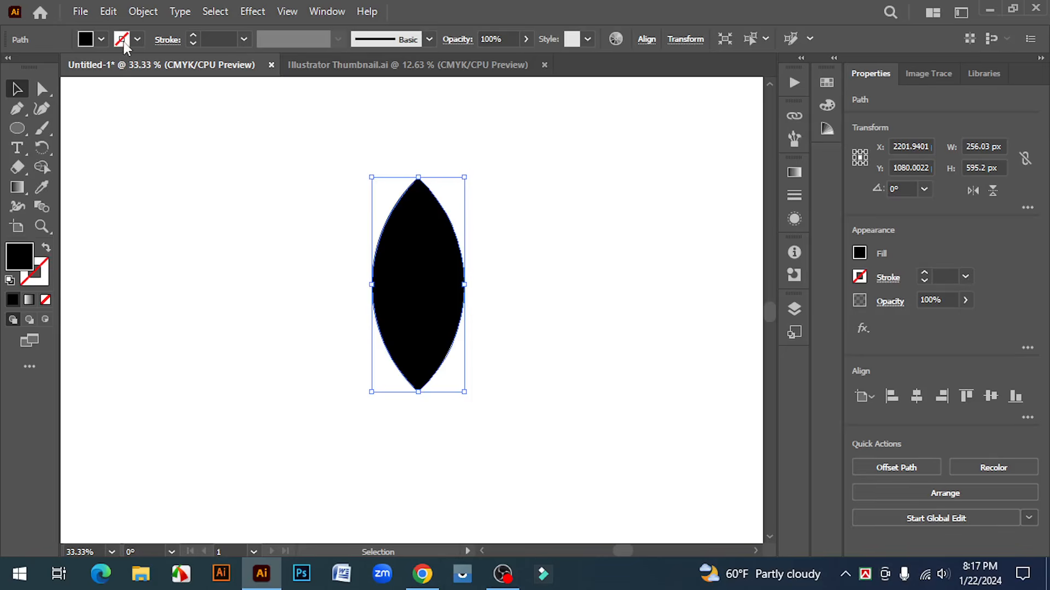
left_click(106, 9)
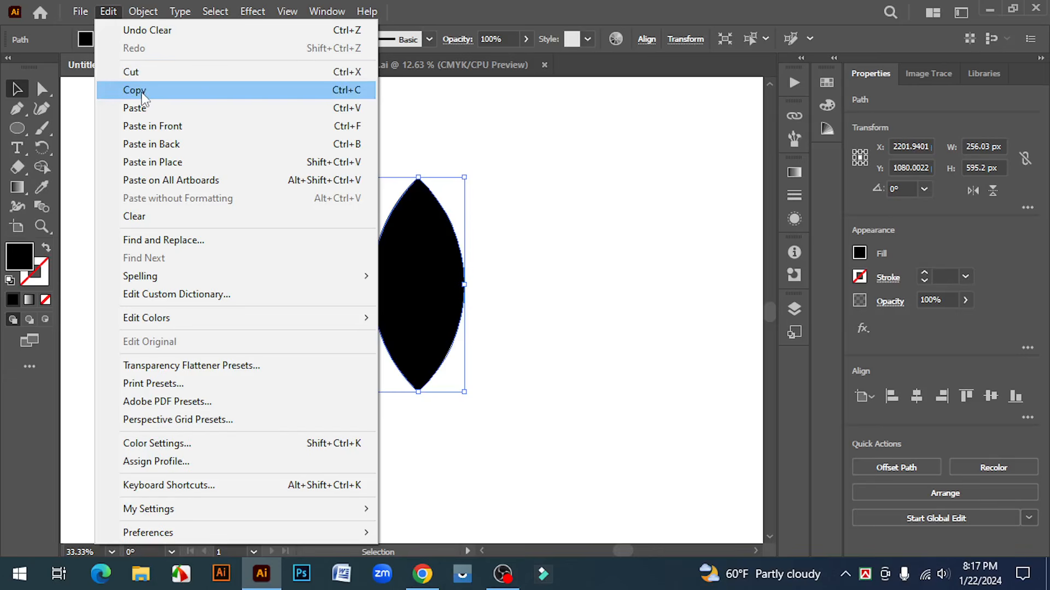
left_click(141, 90)
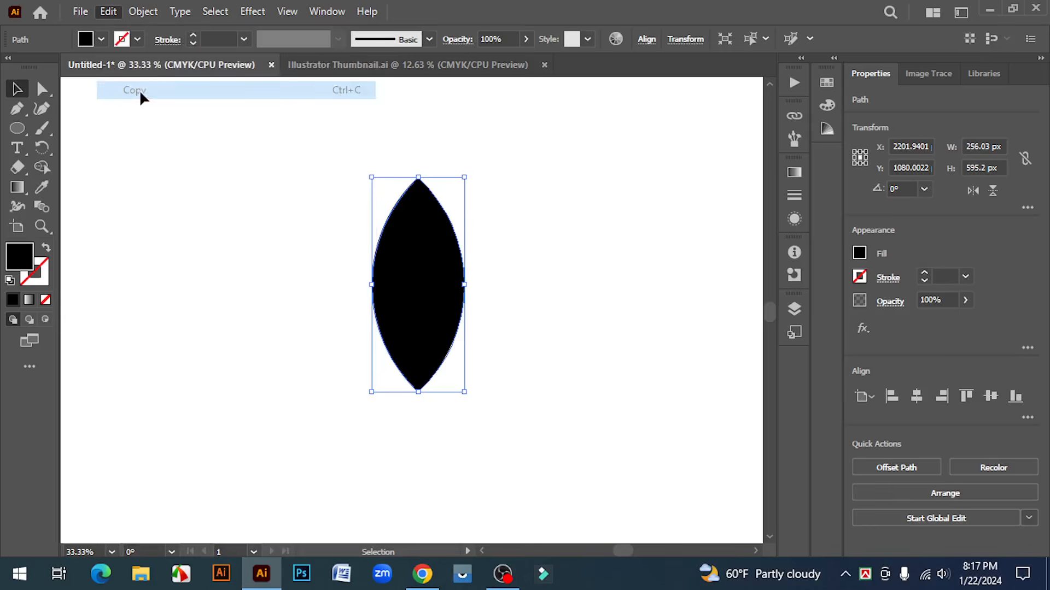
left_click(103, 12)
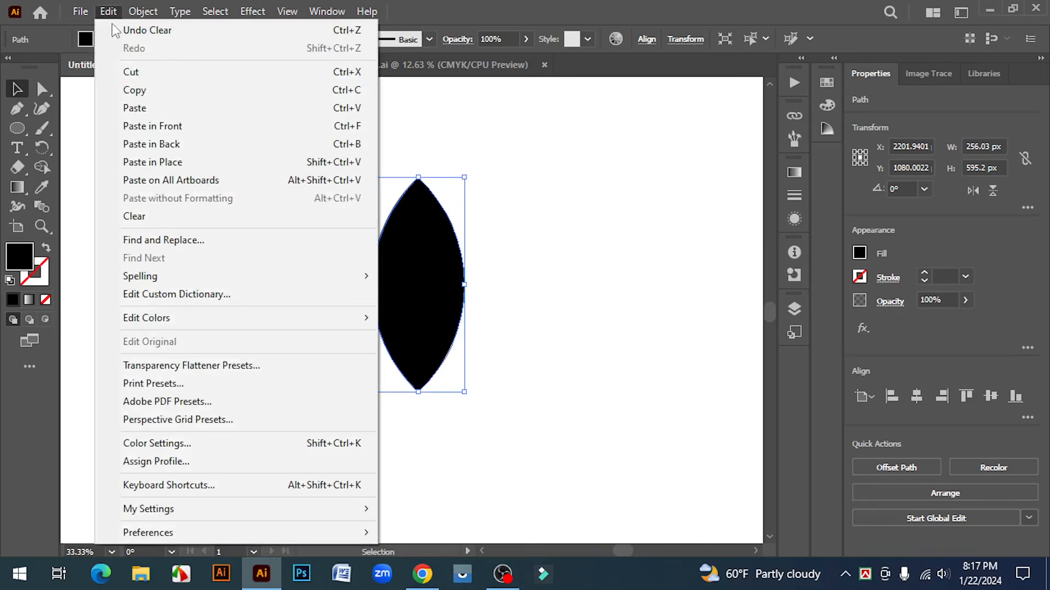
left_click(165, 127)
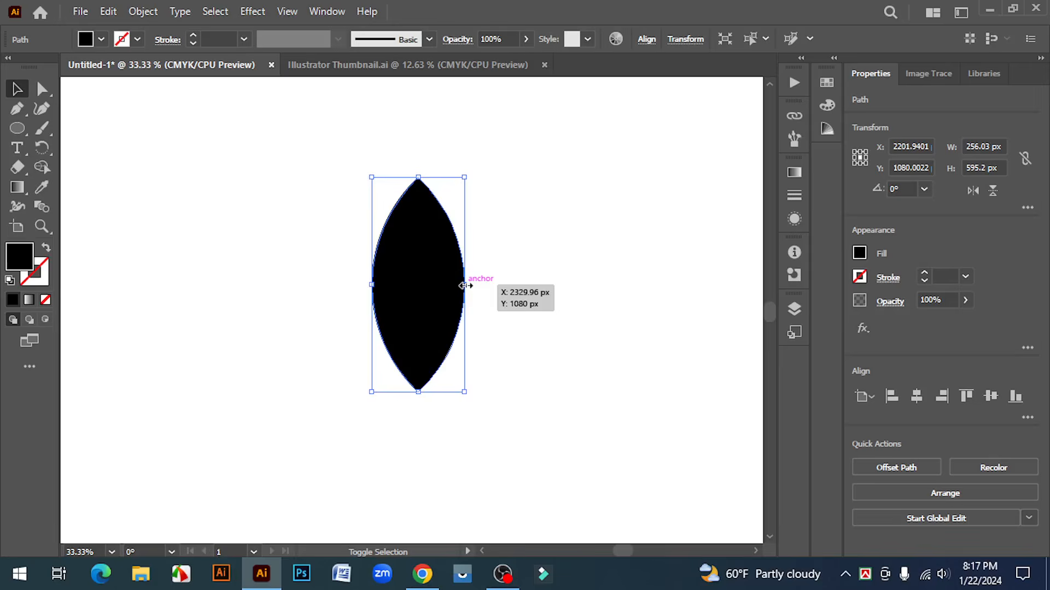
left_click_drag(463, 285, 437, 284)
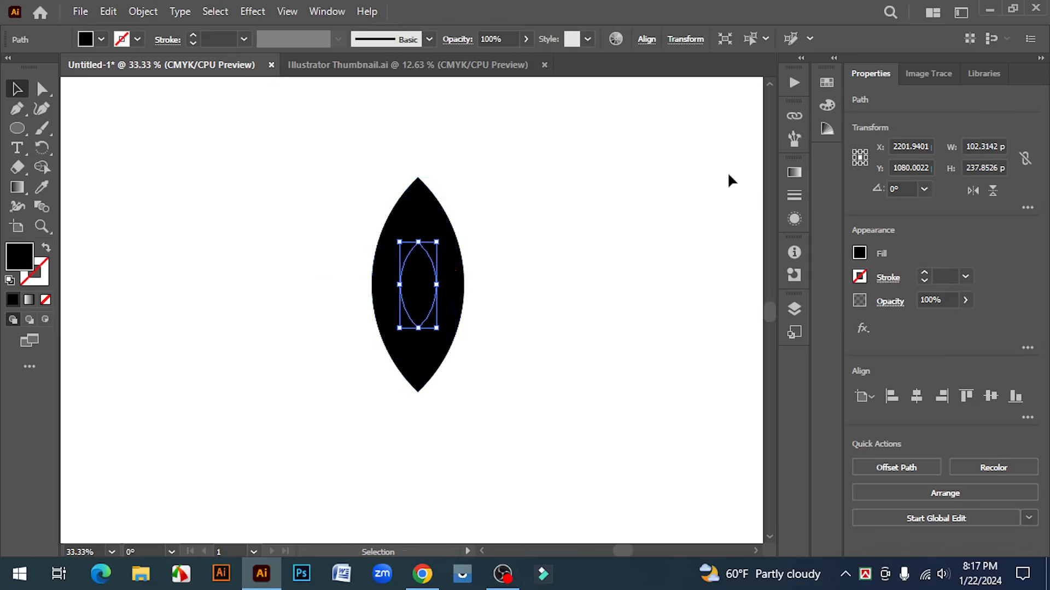
Step: Fill the small inner leaf with white and move it straight down until its lower tip meets the large leaf's tip
left_click(827, 83)
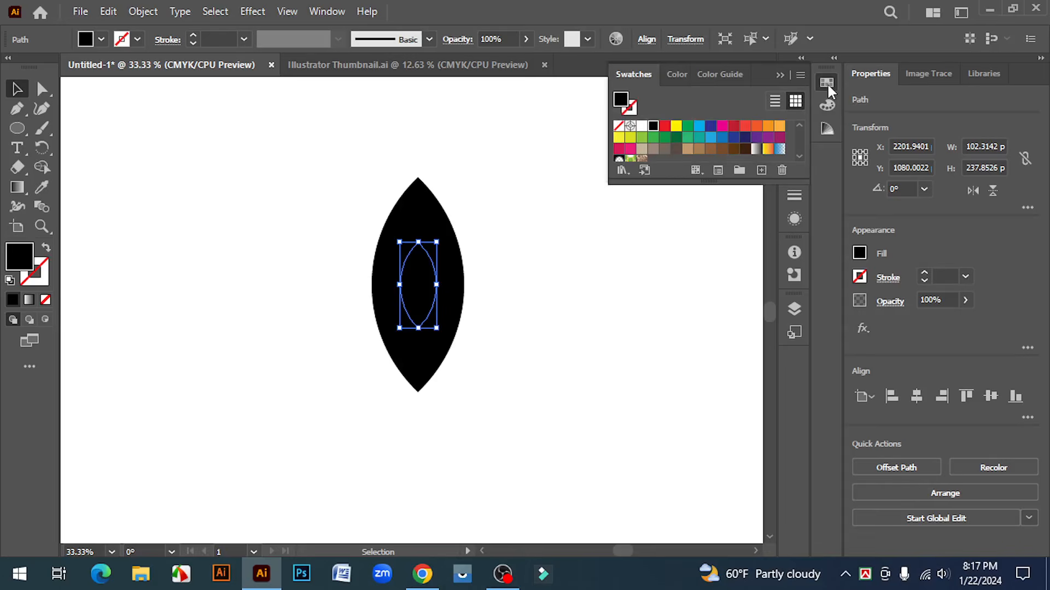
left_click(642, 126)
left_click(598, 286)
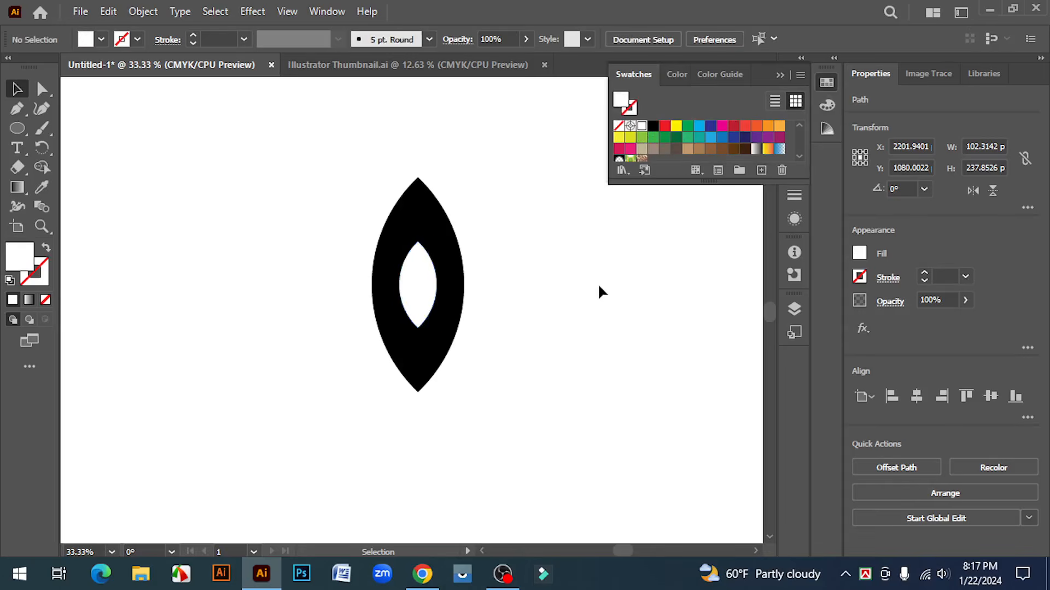
left_click(418, 280)
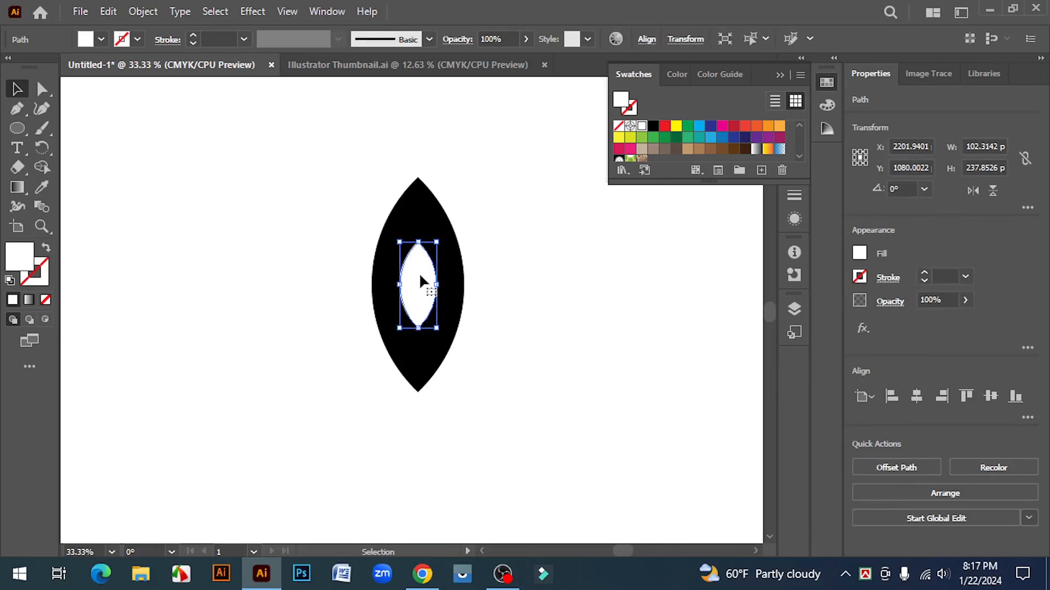
left_click_drag(420, 281, 428, 346)
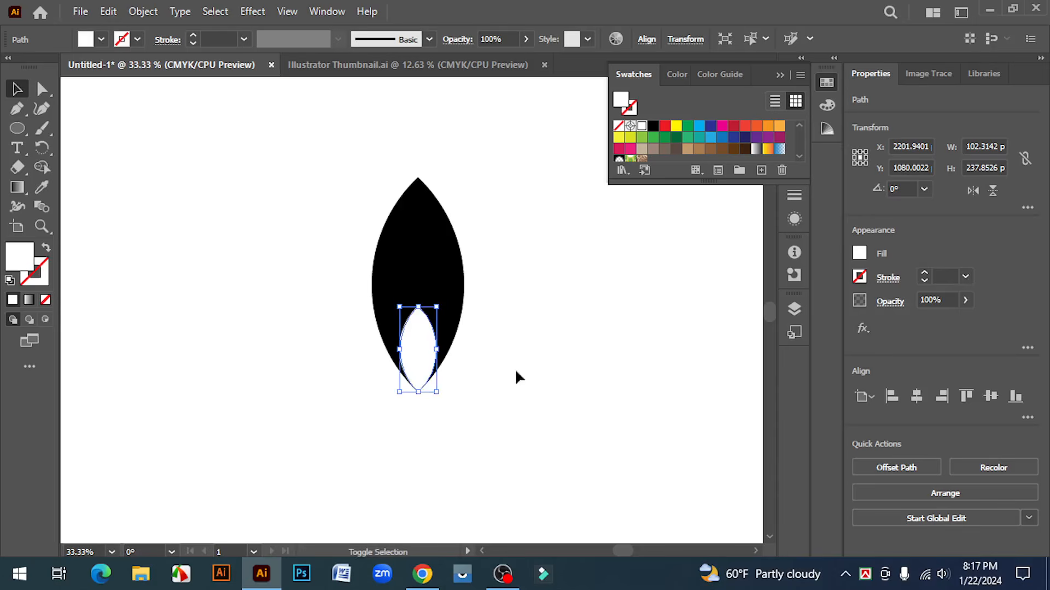
Step: Narrow the white inner leaf symmetrically about its centre, keeping its height and lower tip in place
left_click(417, 342, "ctrl")
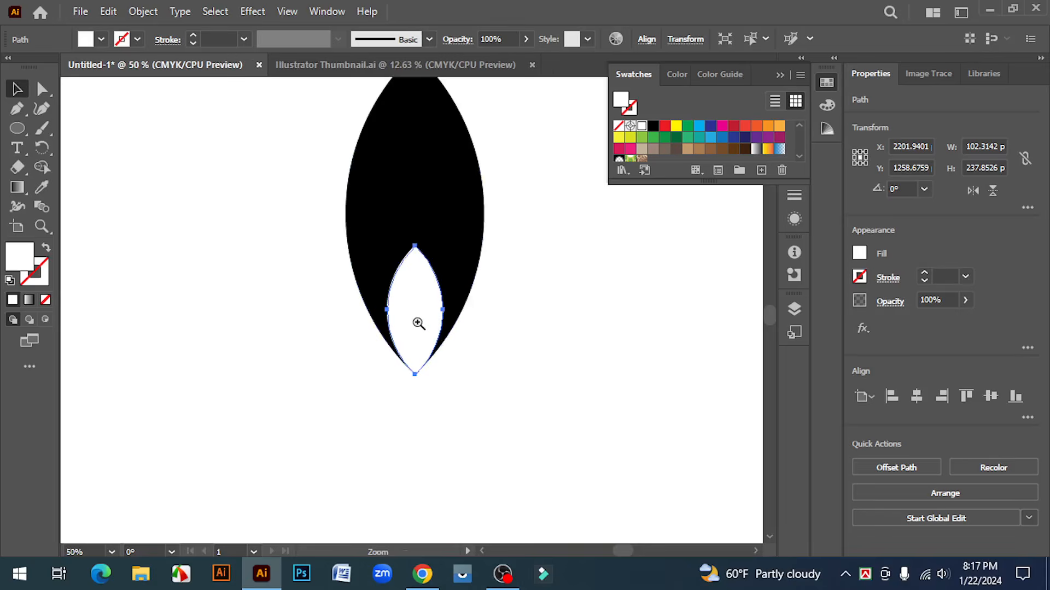
left_click(419, 323, "ctrl")
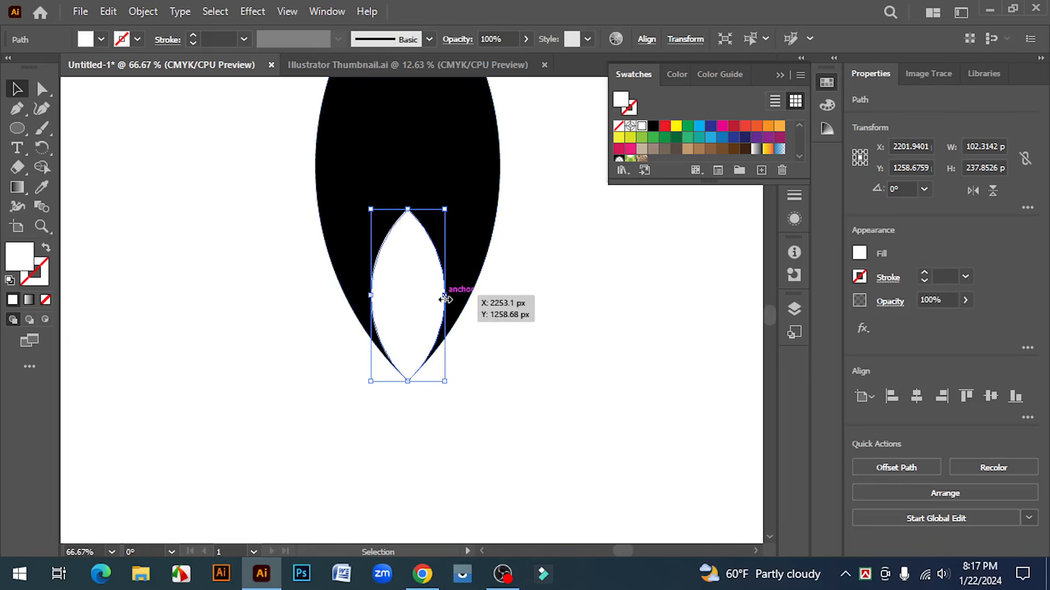
left_click_drag(445, 297, 429, 296)
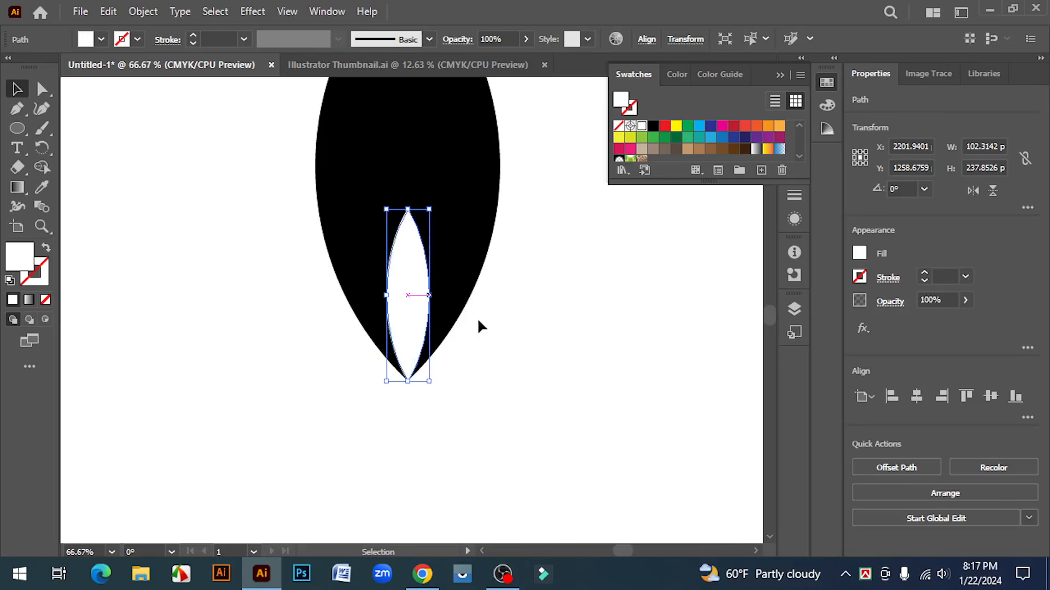
left_click(522, 329)
key("ctrl+minus")
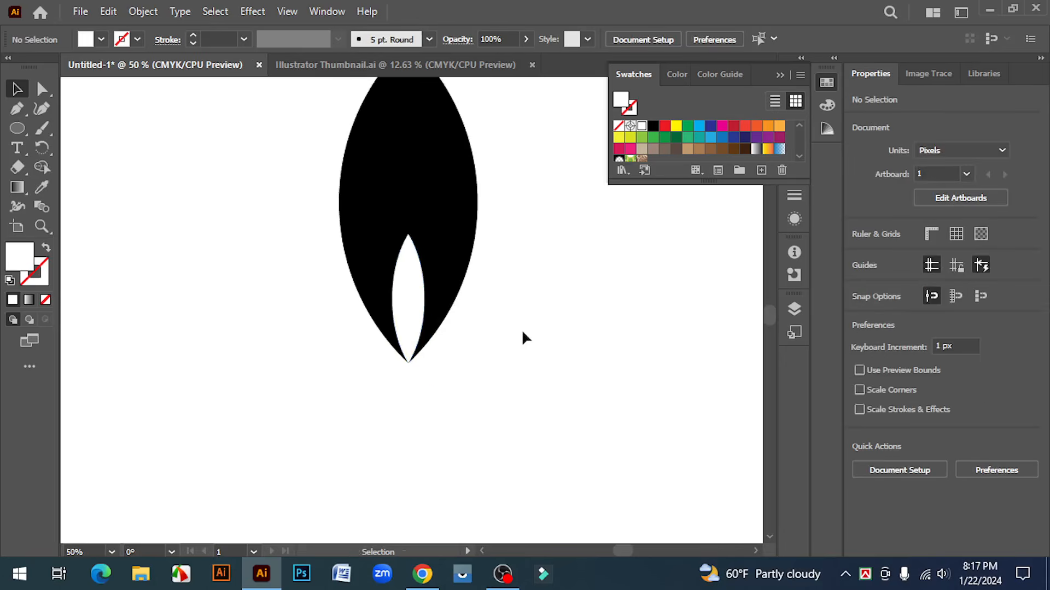
scroll(519, 345, "up", 2)
key("ctrl+minus")
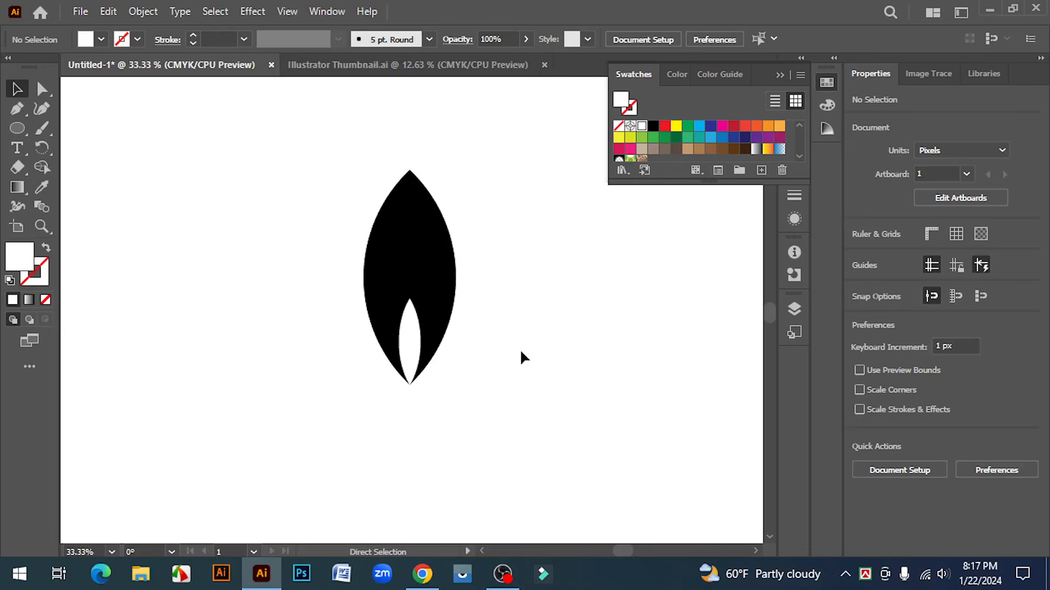
Step: Group the black leaf with its white inner leaf
left_click_drag(316, 121, 503, 389)
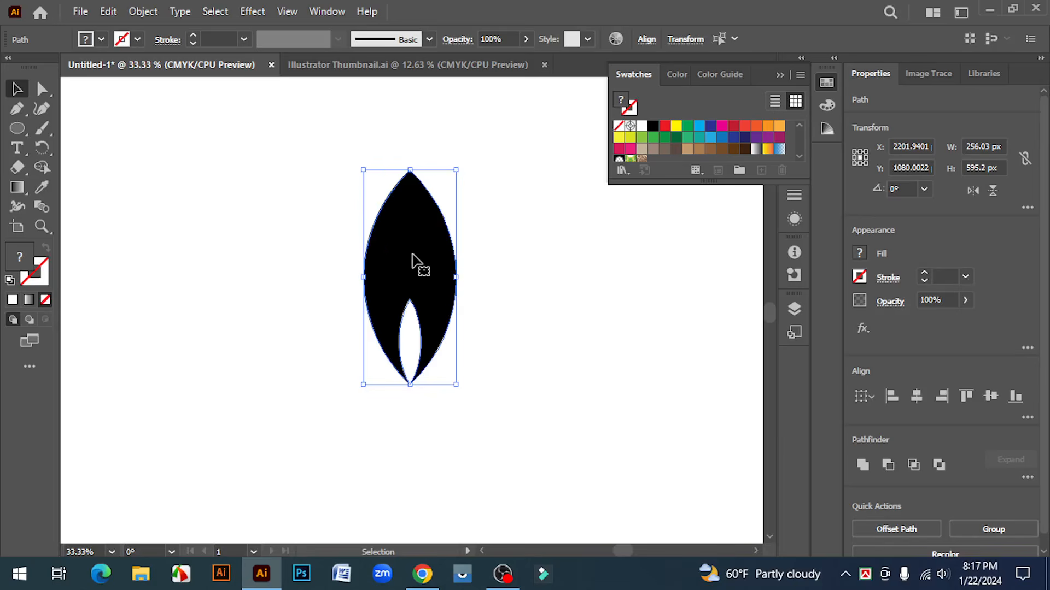
right_click(398, 231)
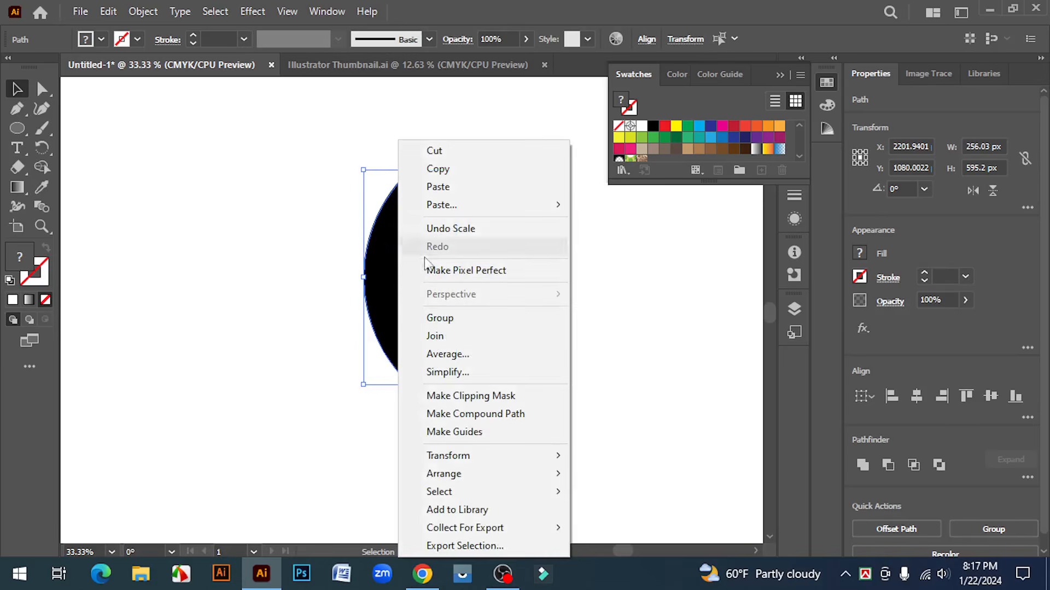
left_click(458, 319)
left_click(585, 372)
Step: Duplicate the leaf group about 991 px to the right and 218 px down as a spare copy
key("ctrl+minus")
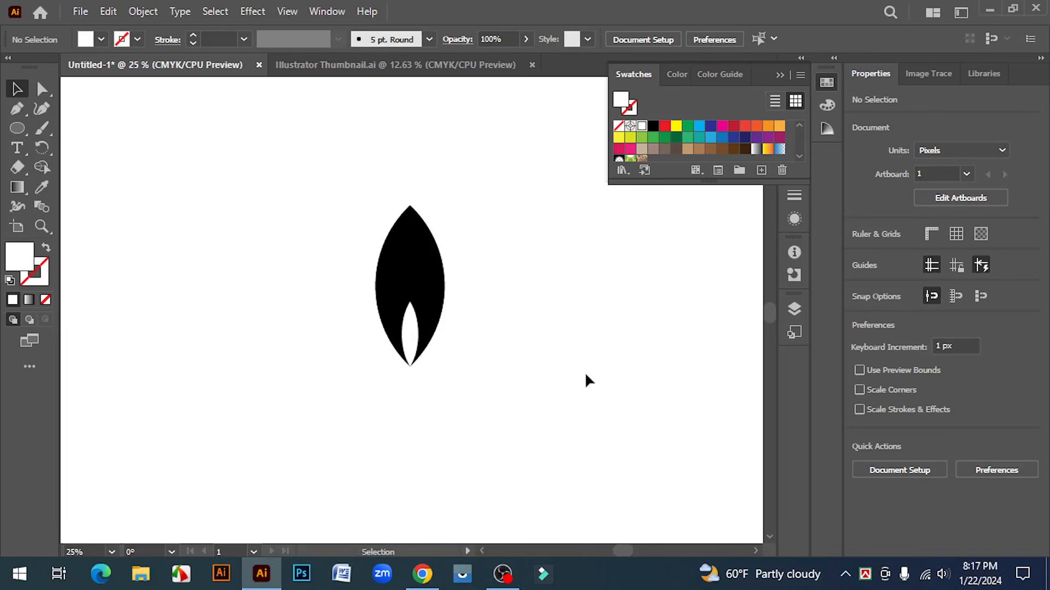
left_click_drag(410, 289, 678, 344)
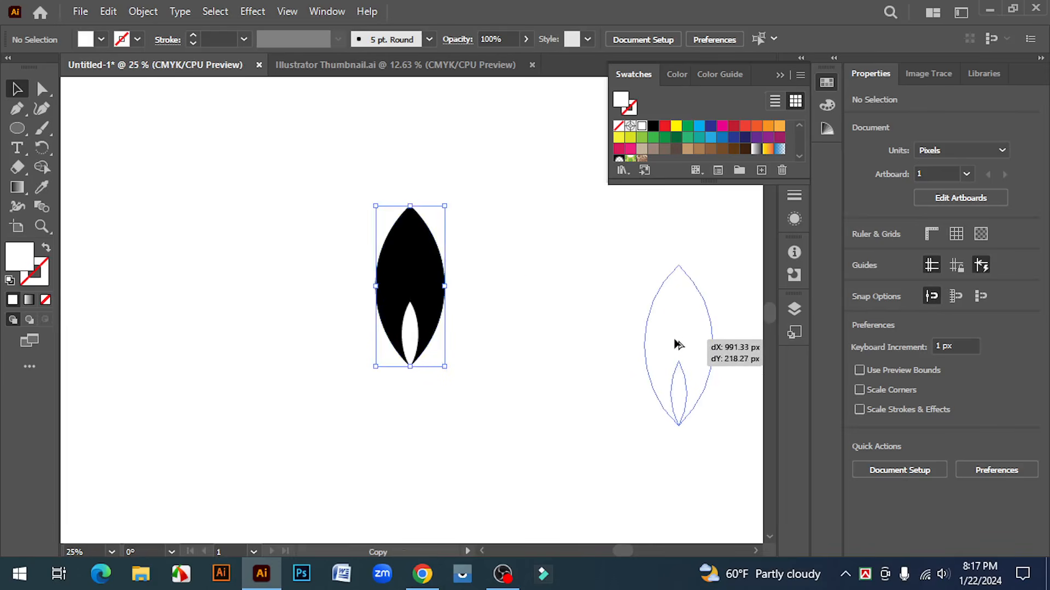
left_click(589, 311)
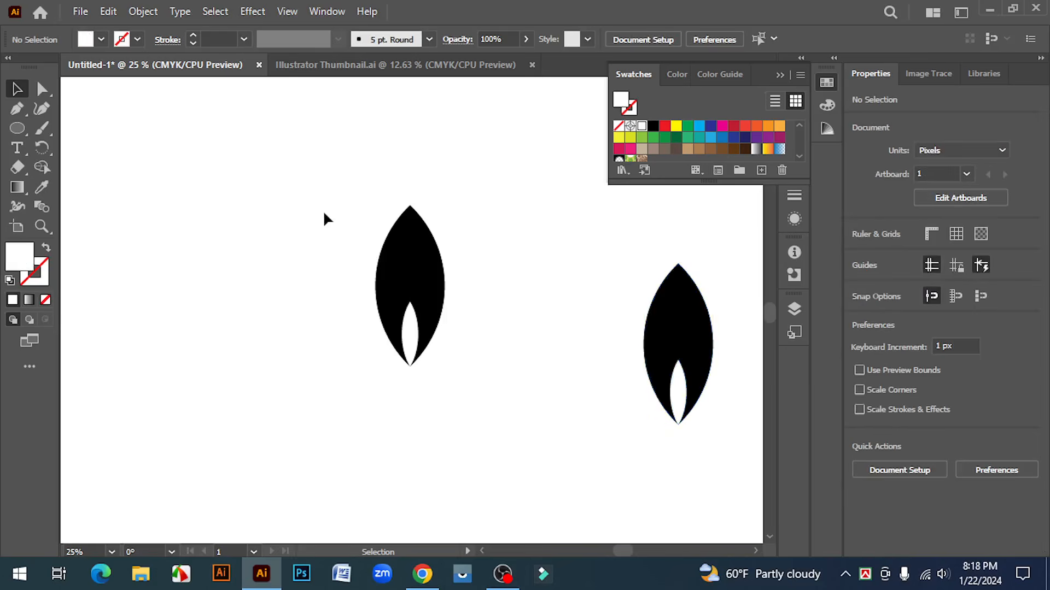
Step: Rotate the original leaf group 45° counterclockwise and move it slightly to the left and down
left_click_drag(300, 170, 487, 376)
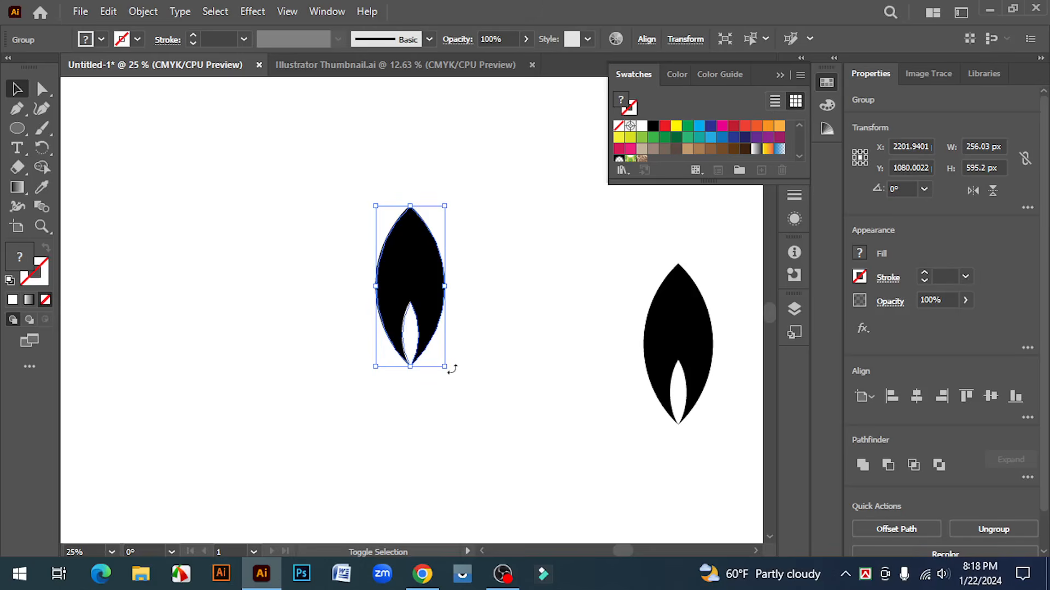
left_click_drag(446, 368, 501, 338)
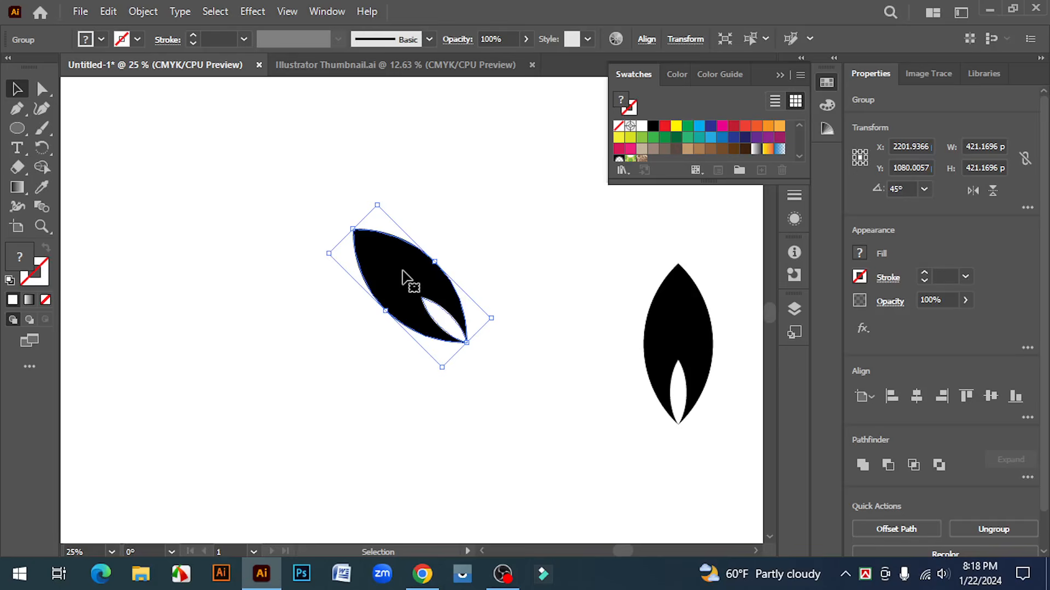
left_click_drag(408, 277, 376, 288)
left_click(450, 262)
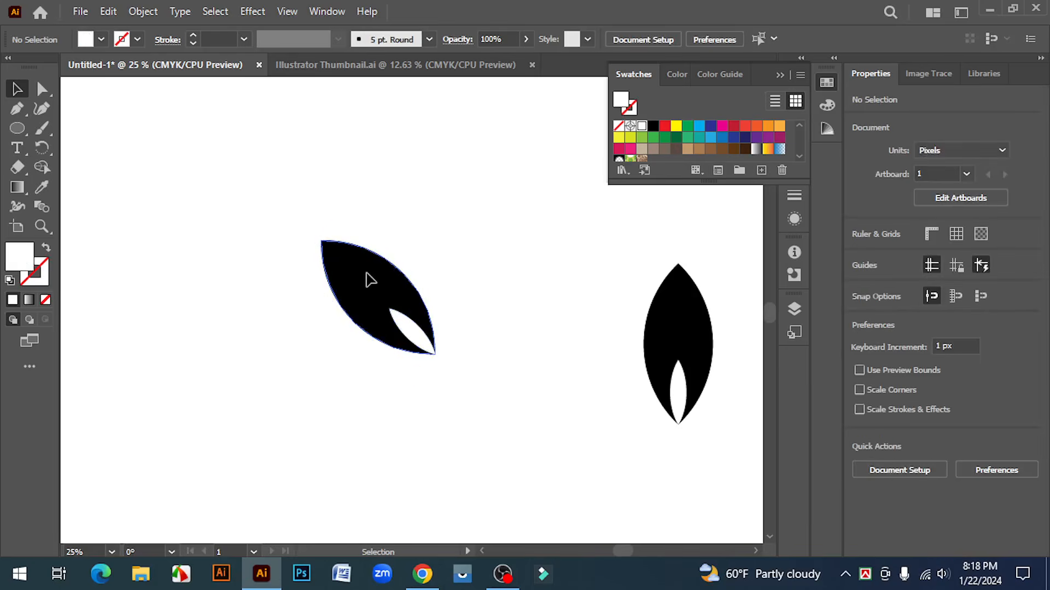
Step: Copy the tilted leaf, paste it in front, and flip the pasted copy horizontally
left_click(368, 279)
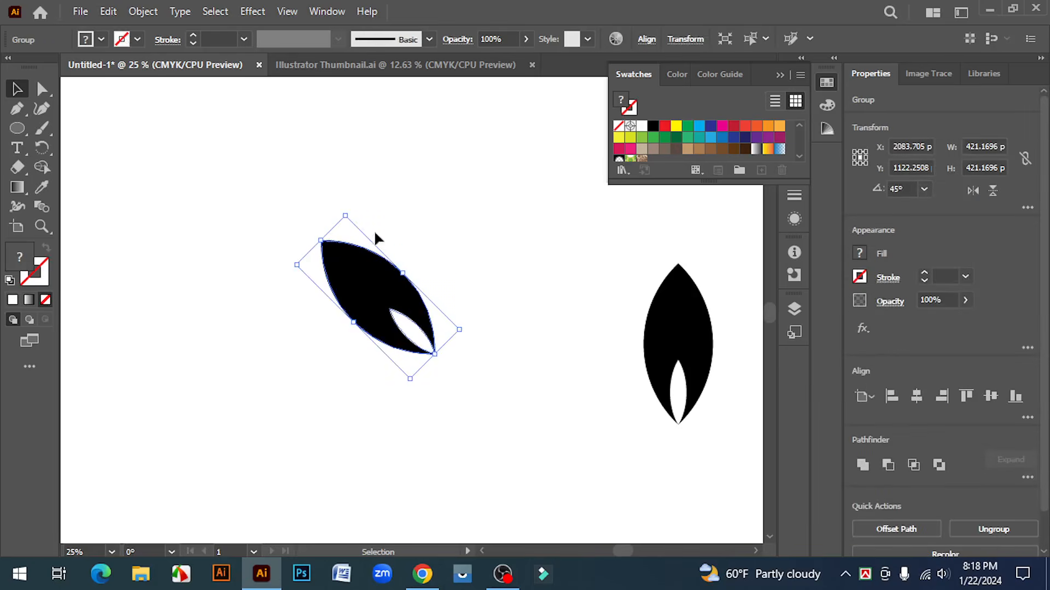
left_click(107, 10)
left_click(143, 91)
left_click(106, 10)
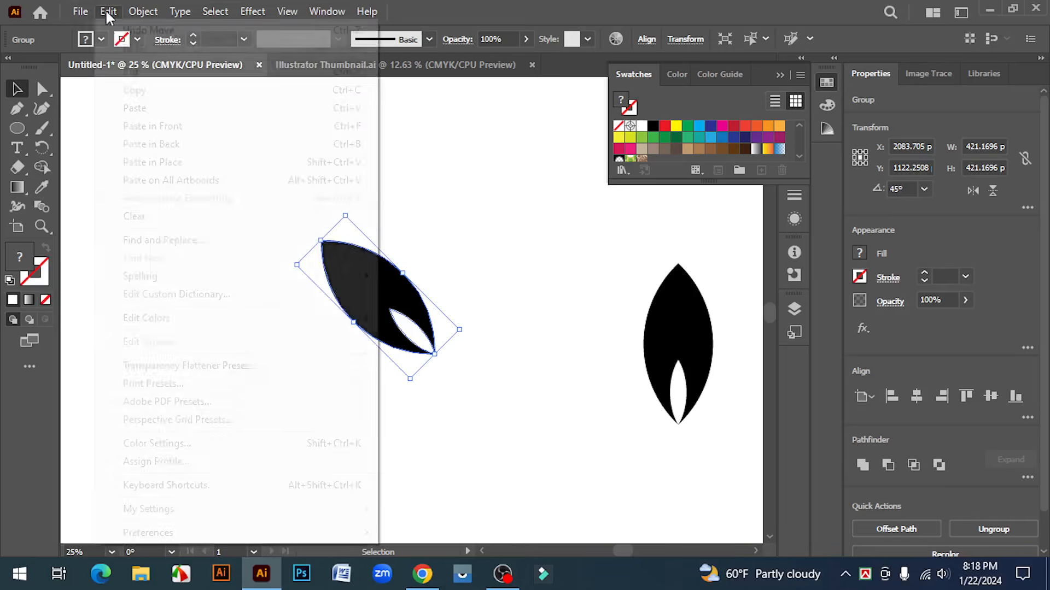
left_click(176, 133)
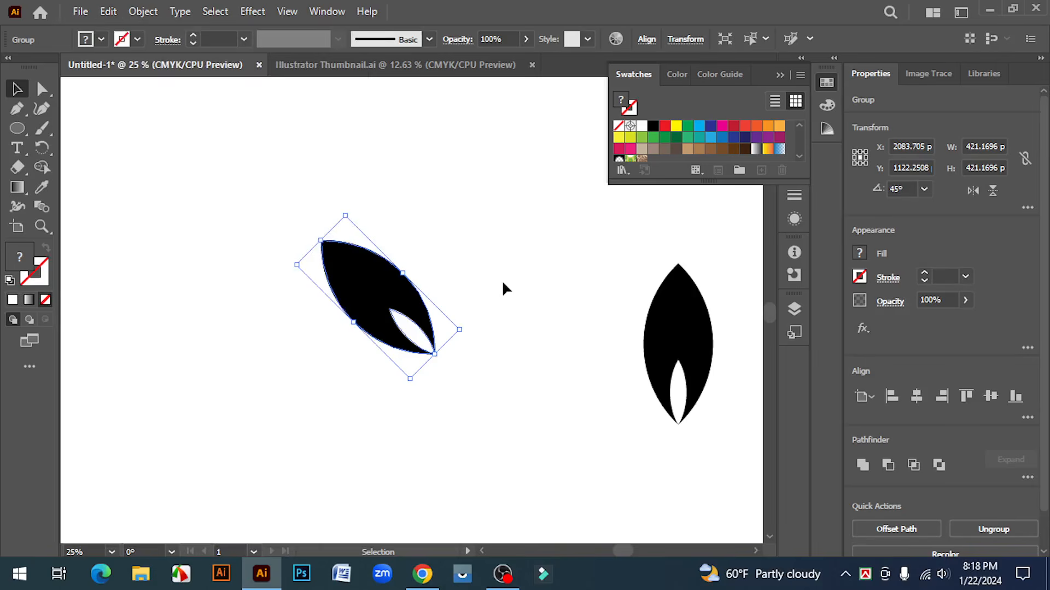
left_click(502, 280)
left_click(349, 289)
left_click(972, 190)
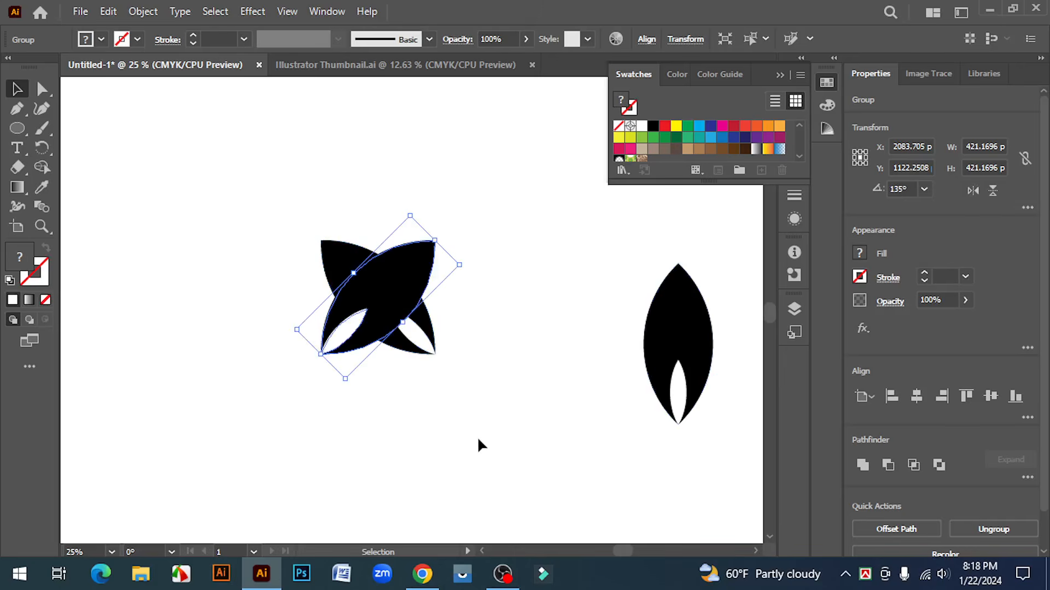
left_click(477, 437)
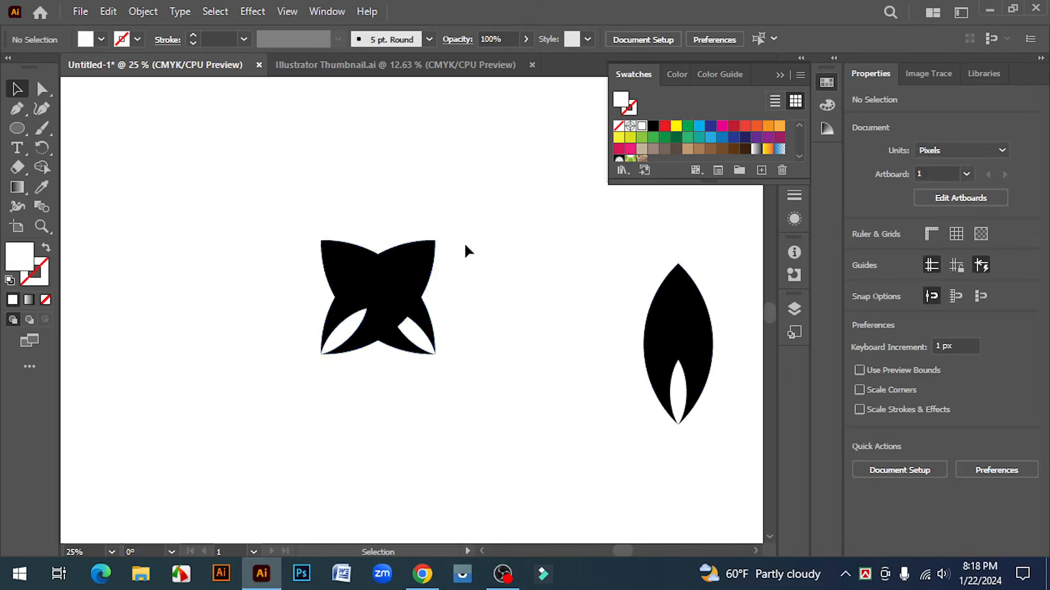
Step: Move the mirrored leaf straight right until its base sits just beside the other leaf's base, forming a V
left_click(406, 268)
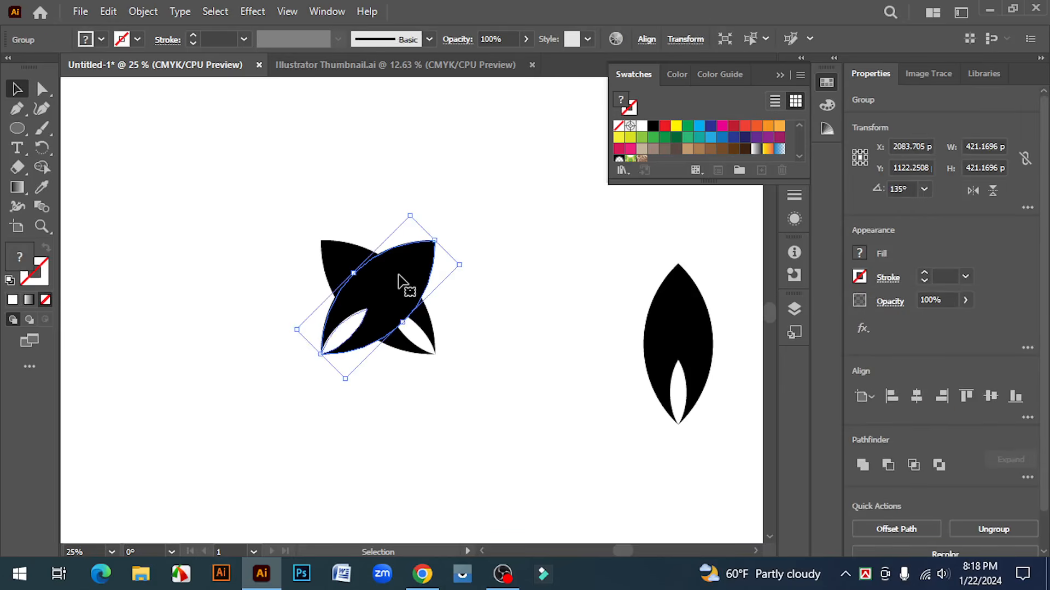
left_click_drag(399, 281, 518, 296)
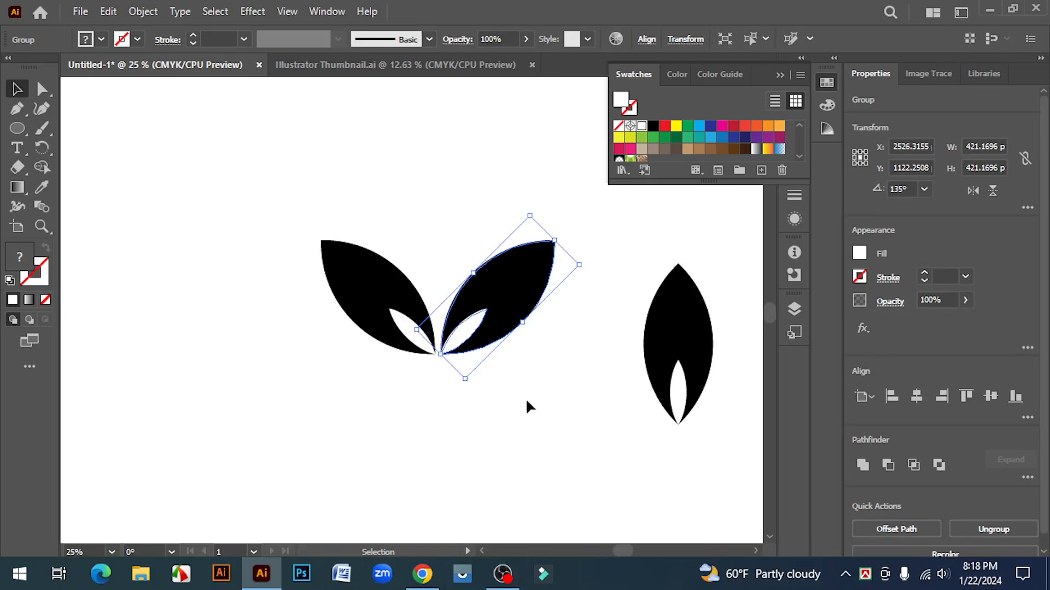
left_click(544, 389)
Step: Select both tilted leaves and scale them down proportionally from their centre to about 173 by 84 px
scroll(545, 379, "up", 1)
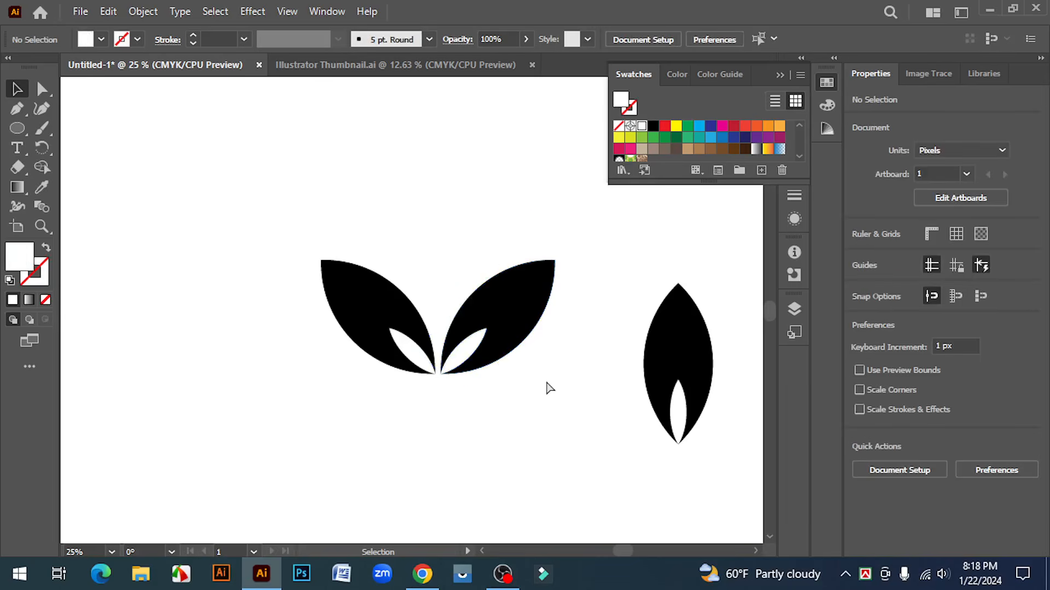
key("ctrl+minus")
left_click_drag(311, 255, 464, 327)
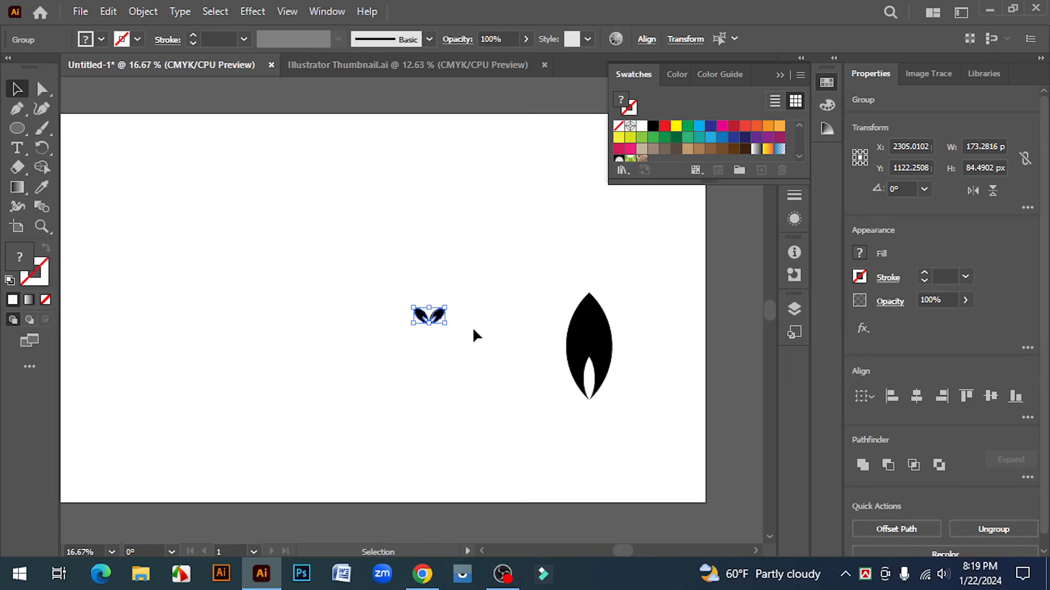
left_click(475, 344)
Step: Group the two small tilted leaves into one leaf pair
left_click(435, 341, "ctrl")
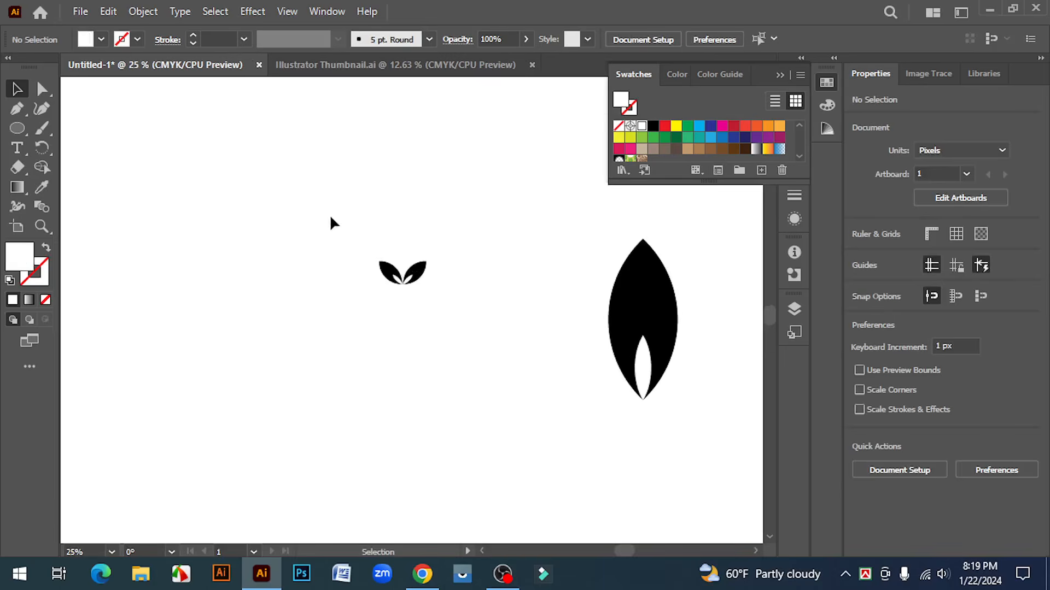
left_click_drag(338, 222, 477, 330)
right_click(414, 276)
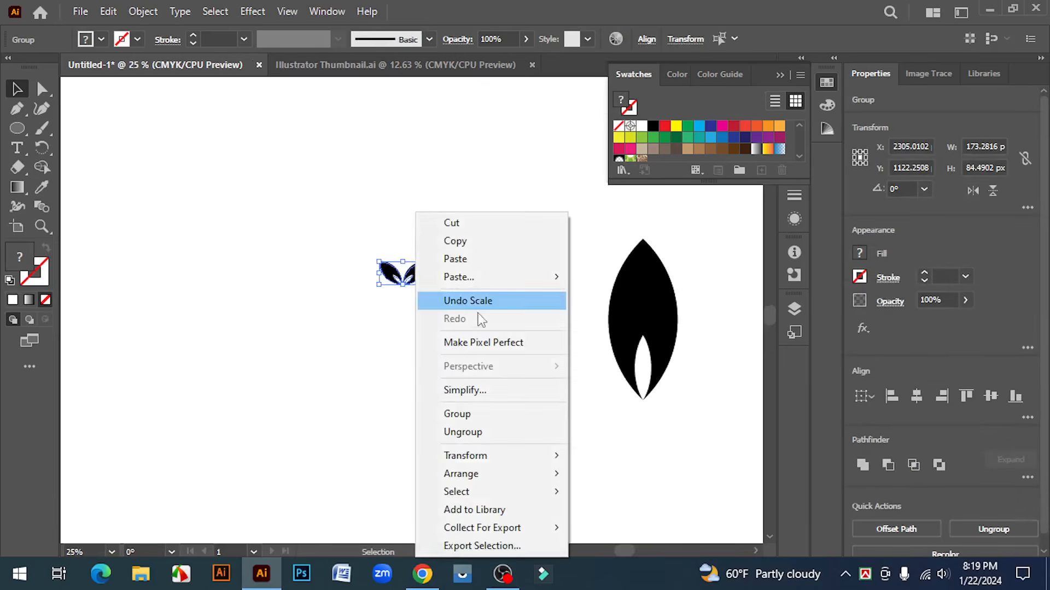
left_click(476, 415)
left_click(462, 323)
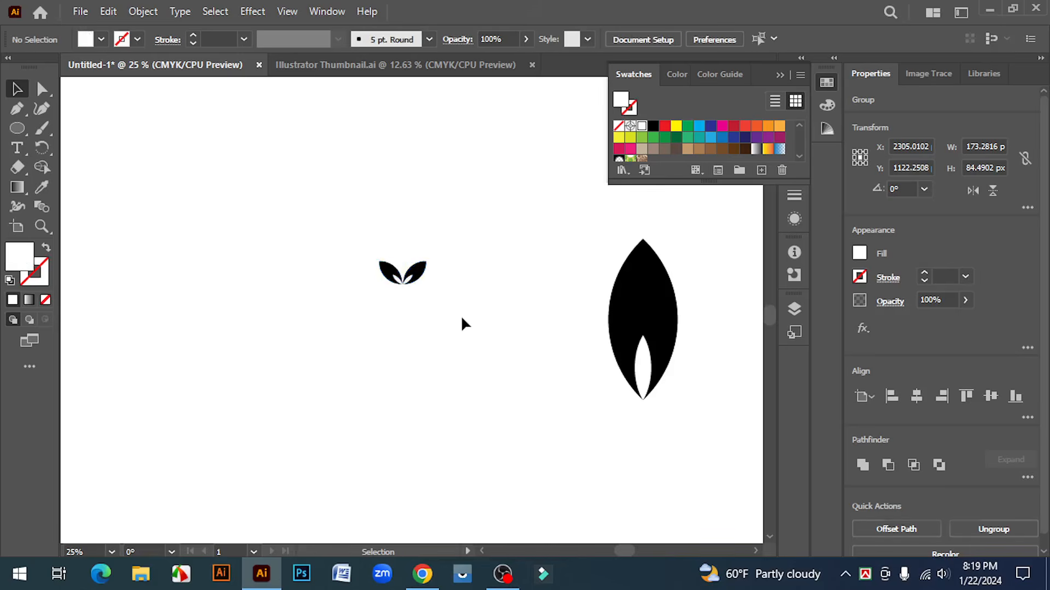
Step: Move the leaf pair down near the artboard's lower edge, to about X 2269, Y 1999 px
left_click_drag(418, 280, 410, 515)
scroll(500, 487, "down", 2)
key("ctrl+space")
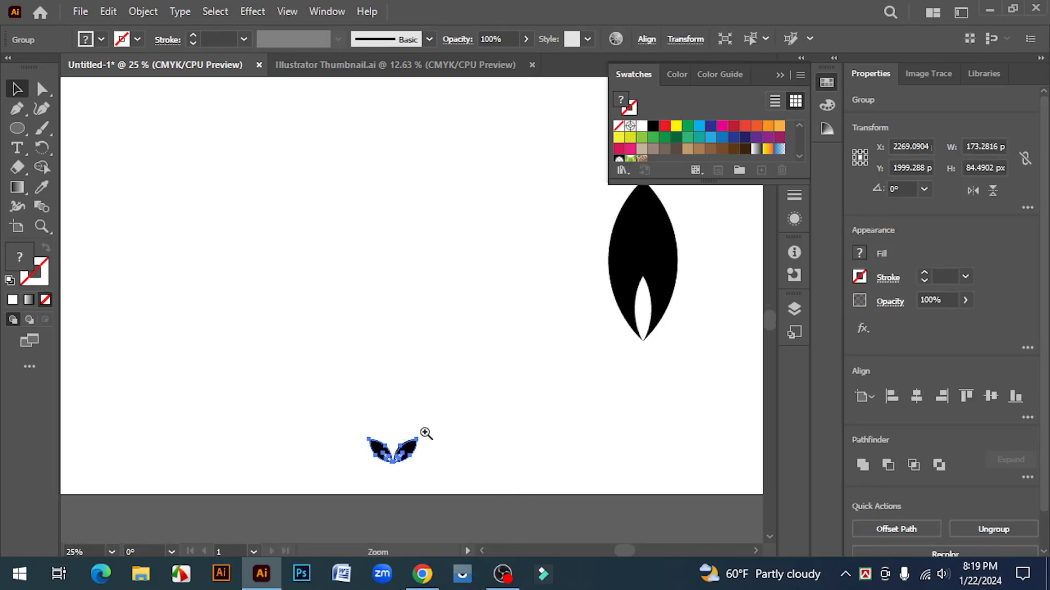
left_click(439, 368, "ctrl")
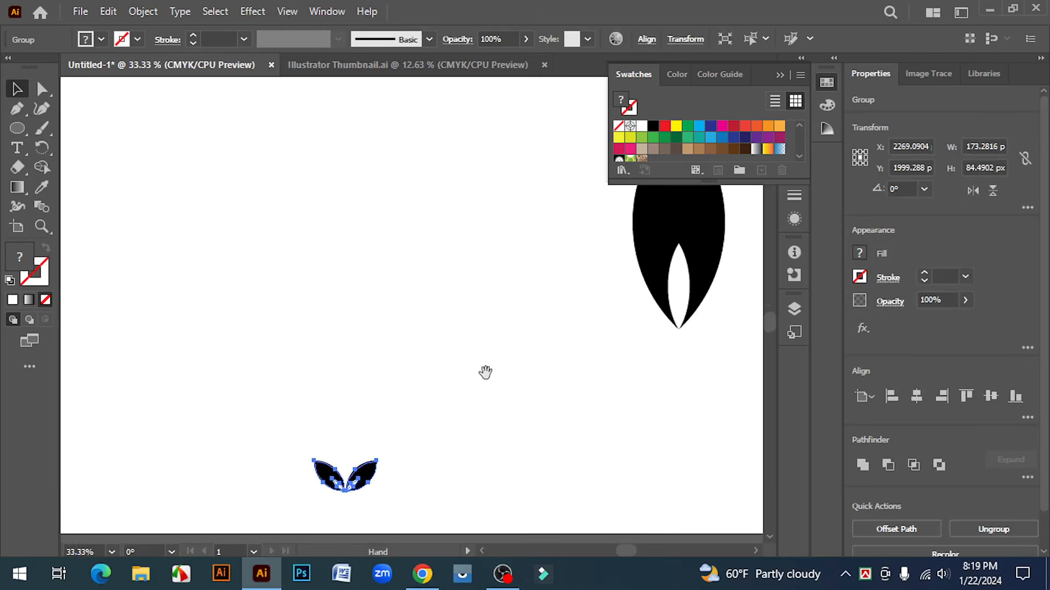
left_click(457, 420)
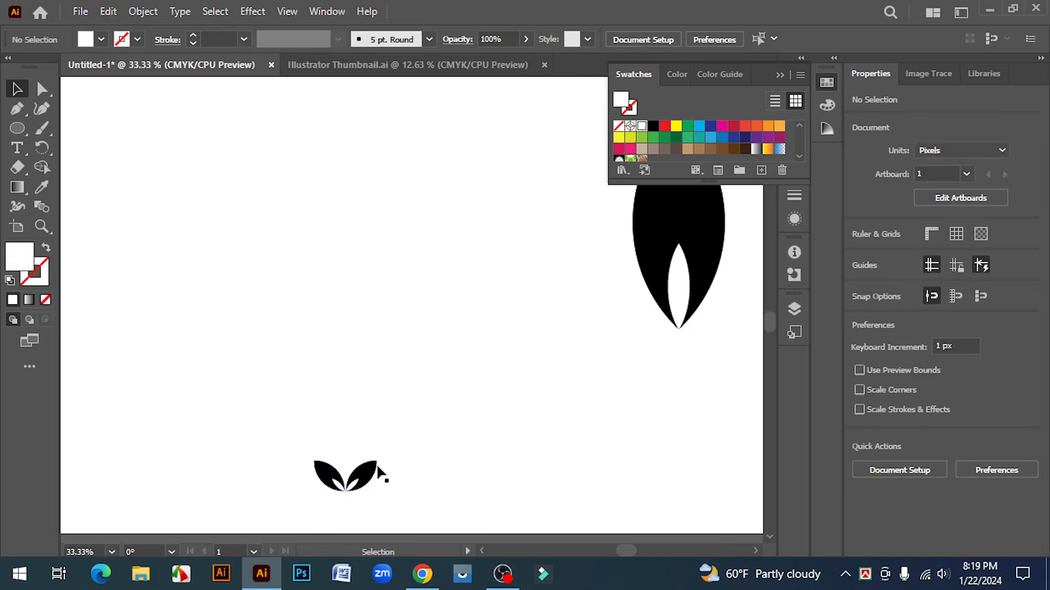
Step: Apply a Transform effect to the small leaf pair with a vertical move of -77 px
left_click(374, 481)
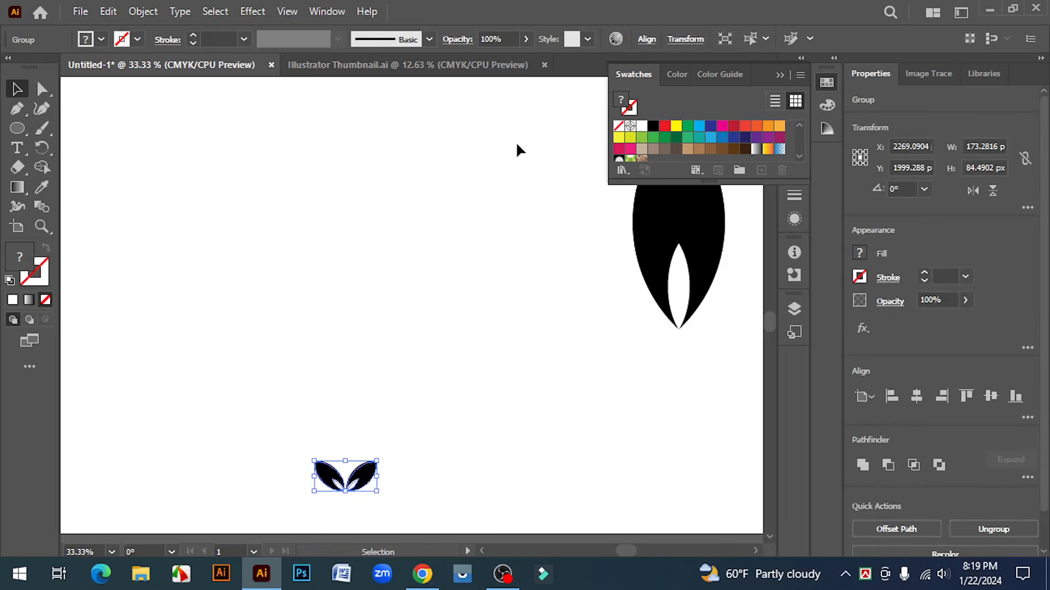
left_click(248, 12)
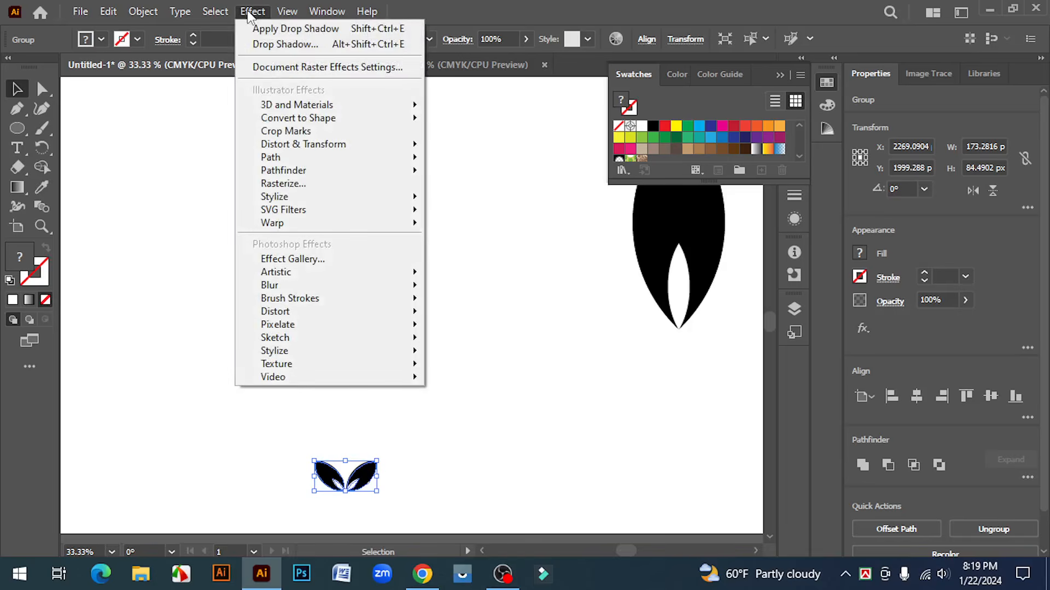
mouse_move(269, 149)
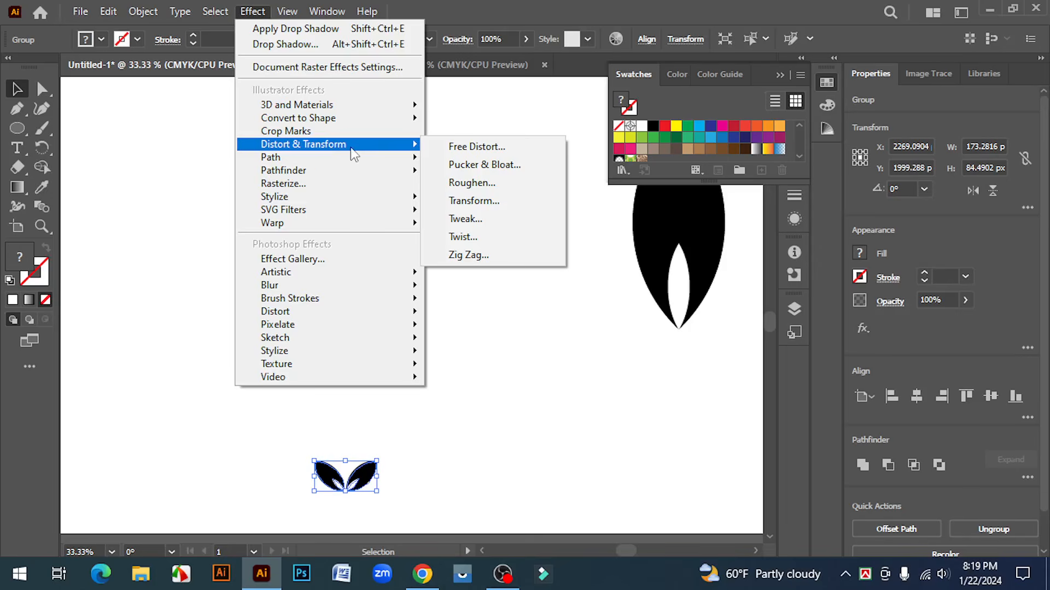
left_click(492, 208)
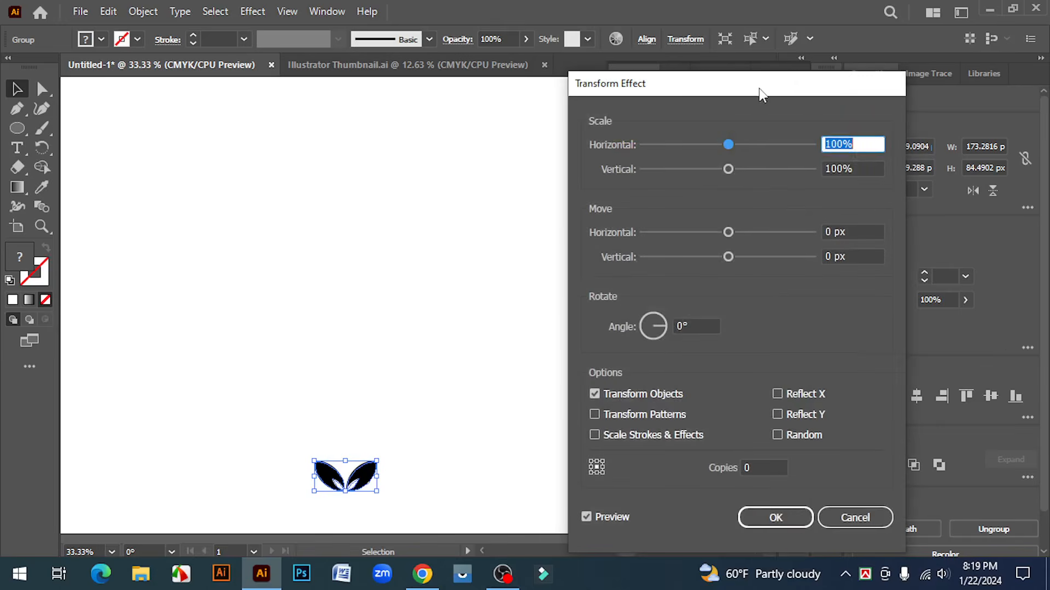
left_click_drag(761, 86, 785, 77)
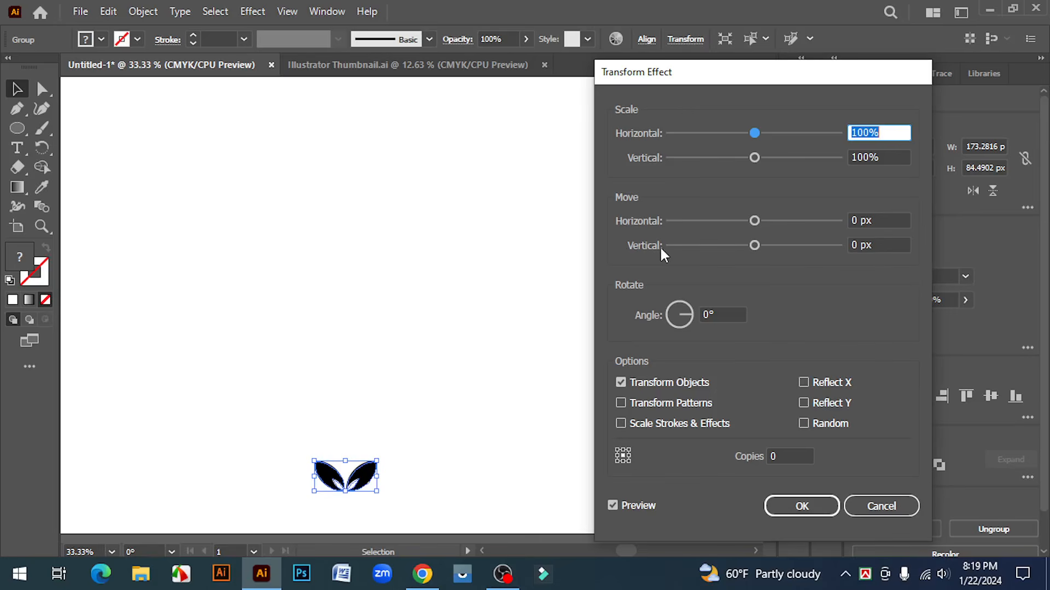
double_click(856, 244)
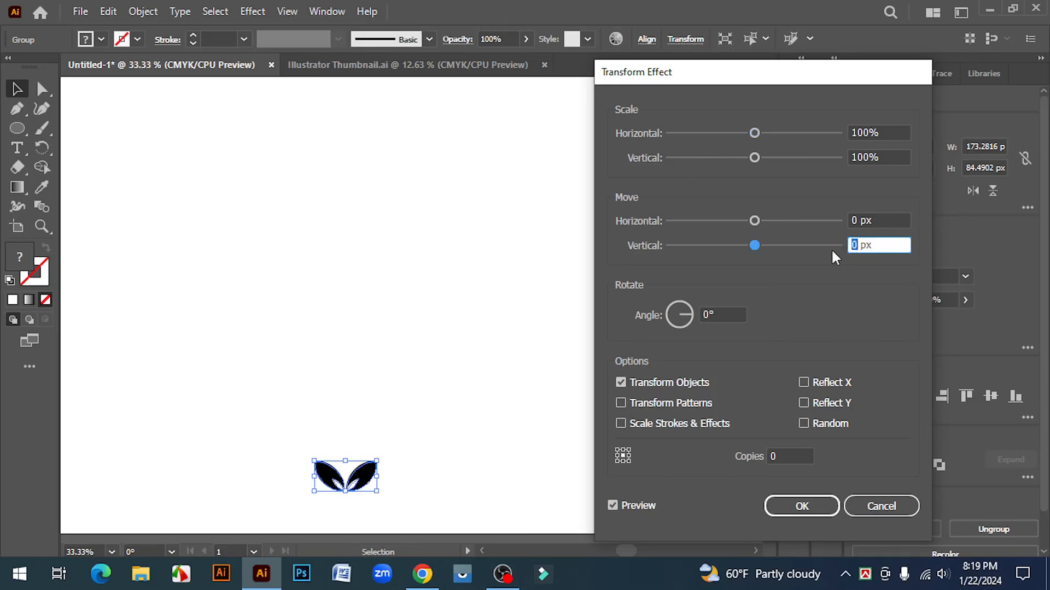
key("Down")
key("Down")
key("Down")
key("Down")
key("Down")
key("Down")
key("Down")
key("Down")
key("Down")
key("Down")
key("Down")
key("Down")
key("Down")
key("Down")
key("Down")
key("Down")
key("Down")
key("Down")
key("Down")
key("Down")
key("Down")
key("Down")
key("Down")
key("Down")
key("Down")
key("Down")
key("Down")
key("Down")
key("Down")
key("Down")
key("Down")
key("Down")
key("Down")
key("Down")
key("Down")
key("Down")
key("Down")
key("Down")
key("Down")
key("Down")
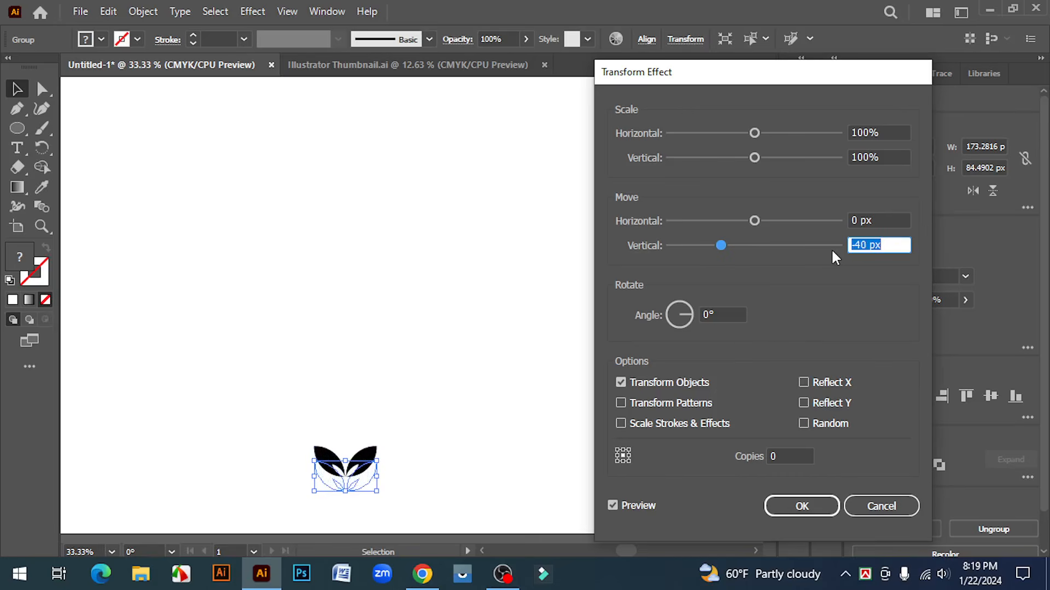
key("Down")
key("Down")
key("Down")
key("Down")
key("Down")
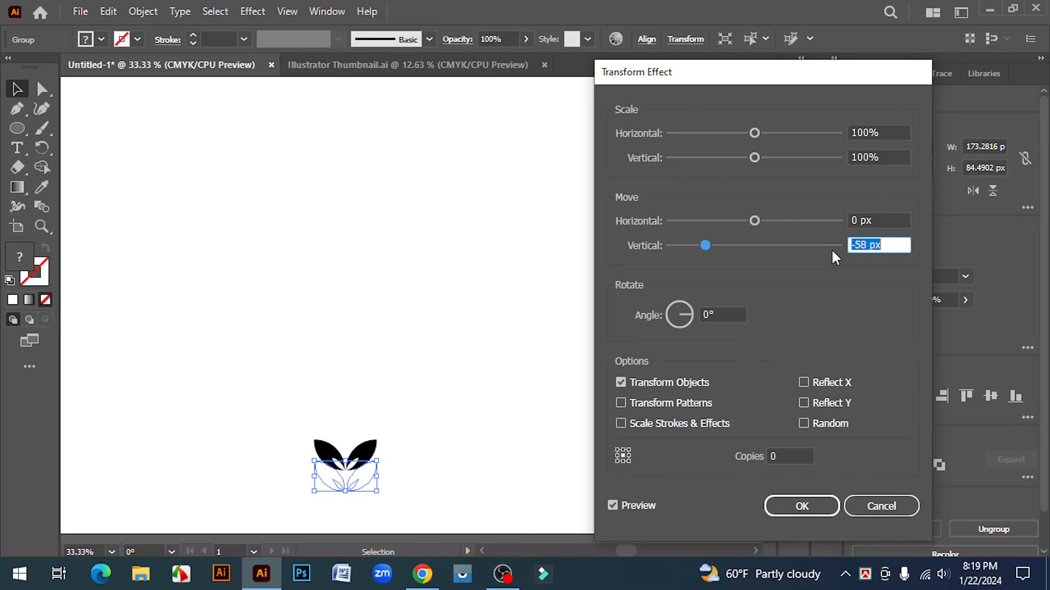
key("Down")
key("Down")
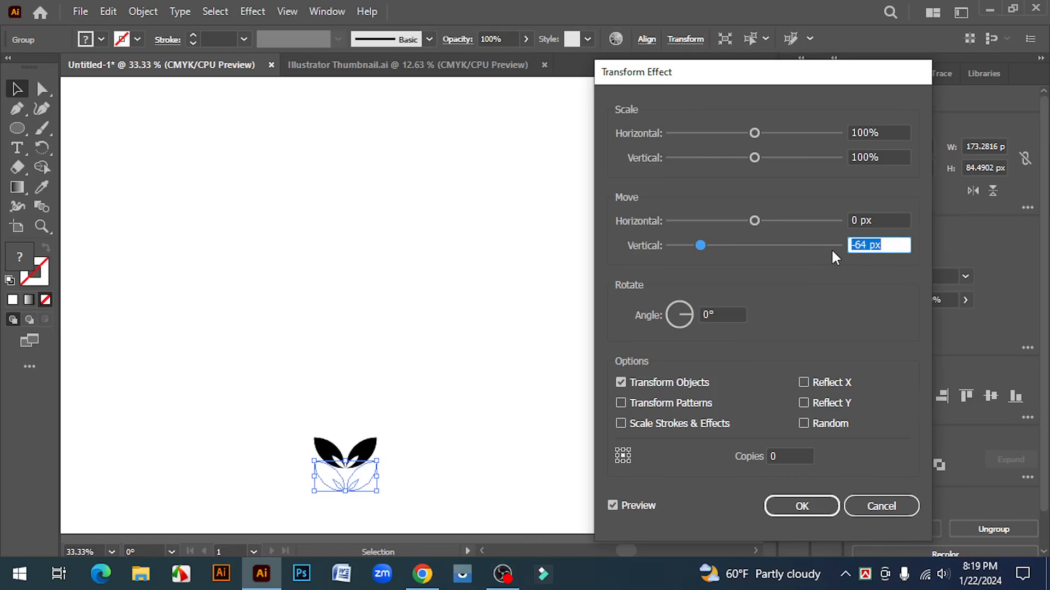
key("Down")
key("Down")
key("Down")
key("Down")
key("Down")
key("Down")
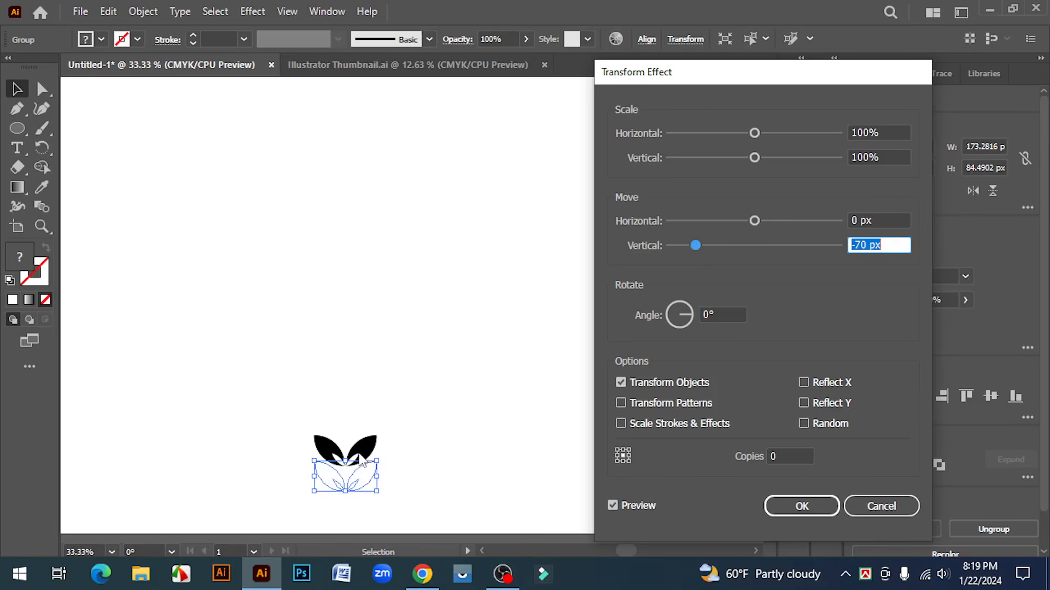
left_click(864, 246)
left_click_drag(864, 246, 847, 255)
key("Up")
key("Down")
key("Down")
key("Down")
key("Down")
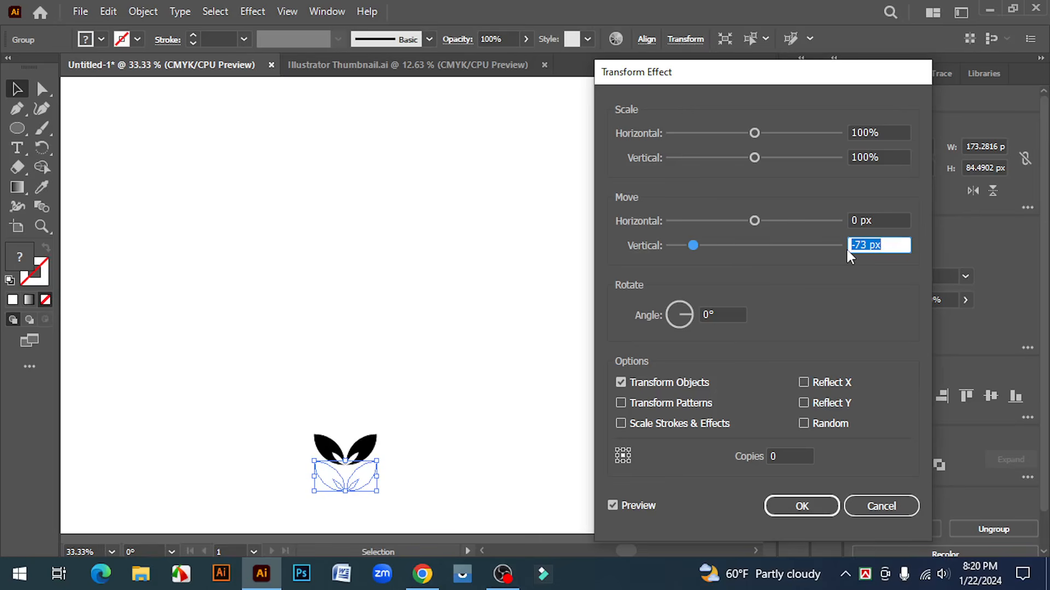
key("Down")
key("Down")
key("Down")
key("Down")
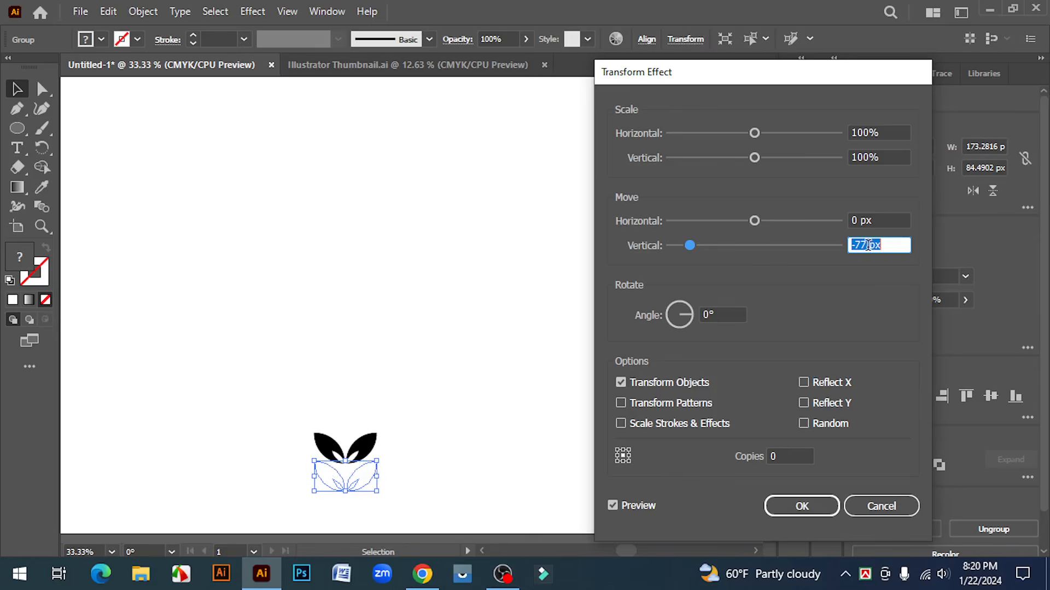
left_click_drag(870, 244, 853, 245)
Step: Set the Transform effect to 14 copies so the leaf pairs stack upward in a column
left_click(787, 455)
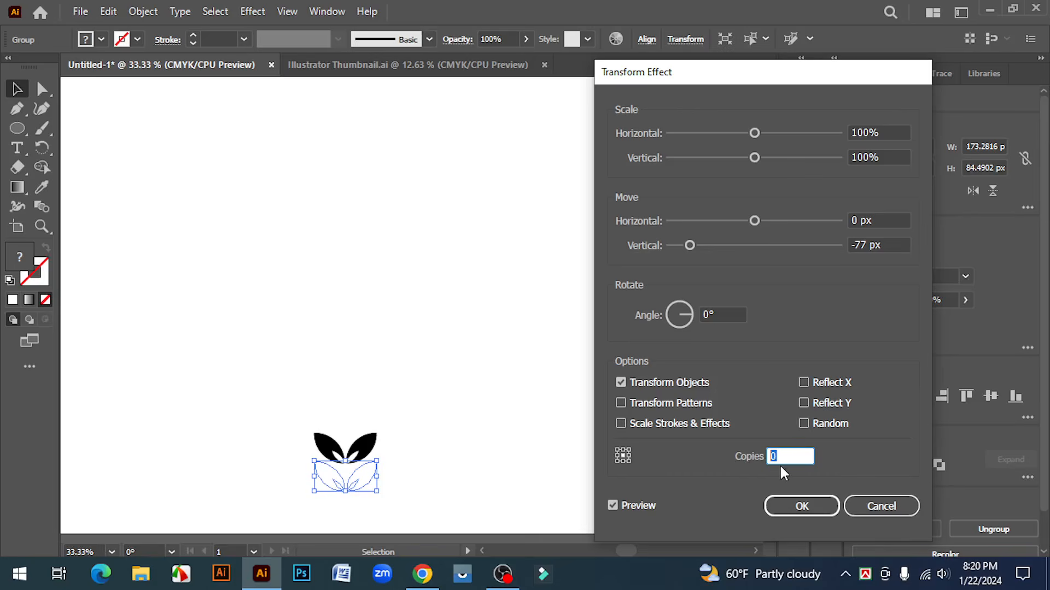
key("Up")
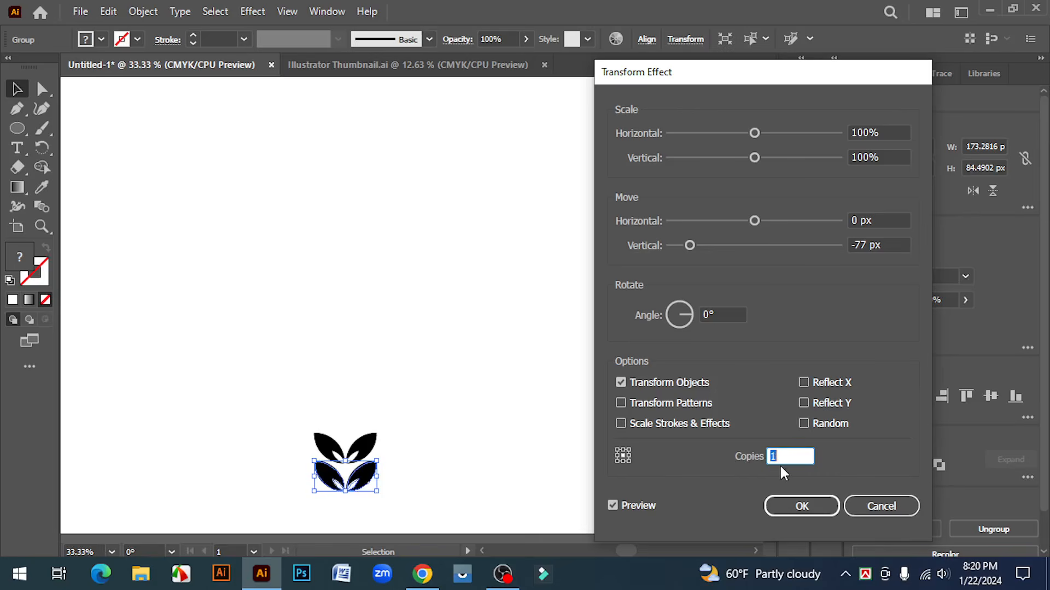
key("Up")
key("Up")
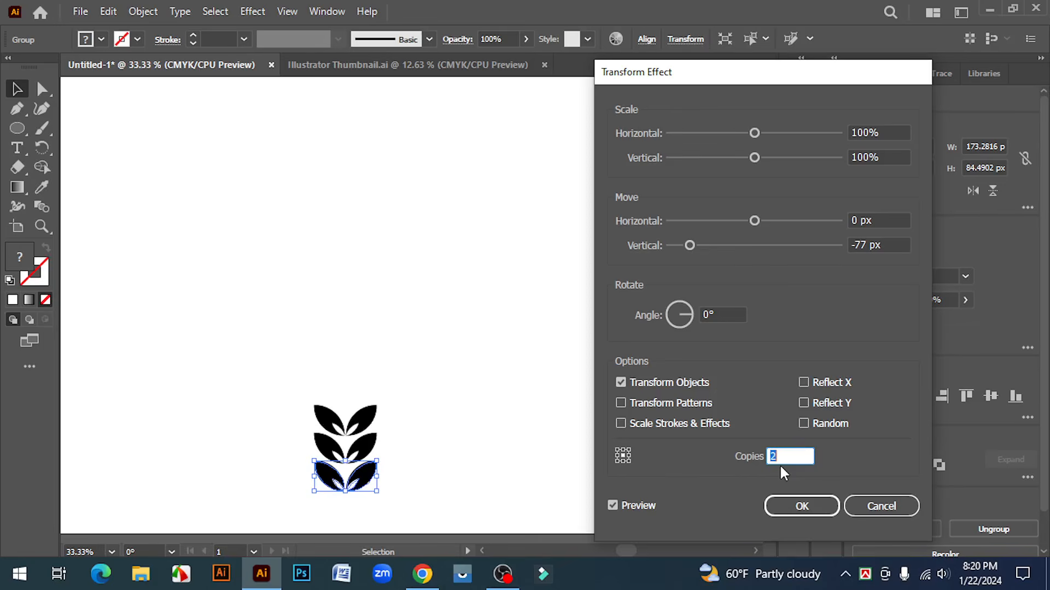
key("Up")
key("Up")
key("Up")
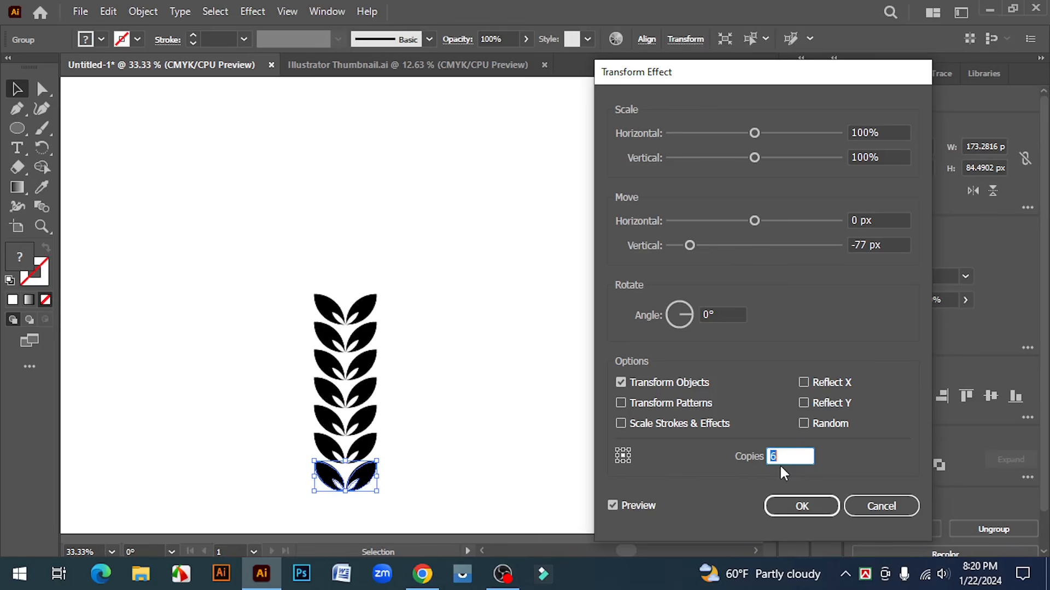
key("Up")
key("Up")
key("Up")
key("Up")
key("Up")
key("Up")
key("Up")
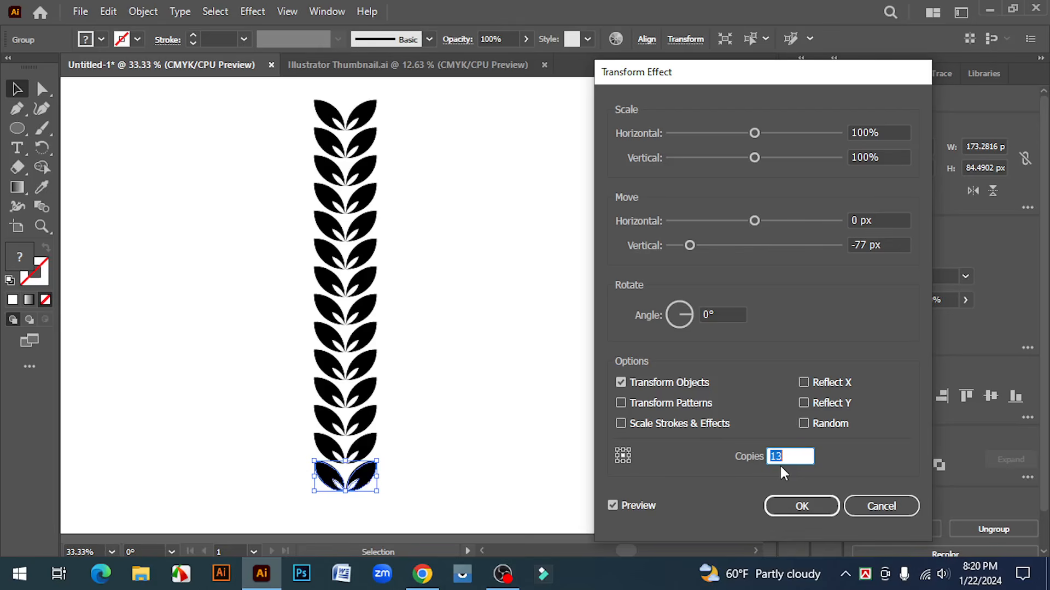
key("Up")
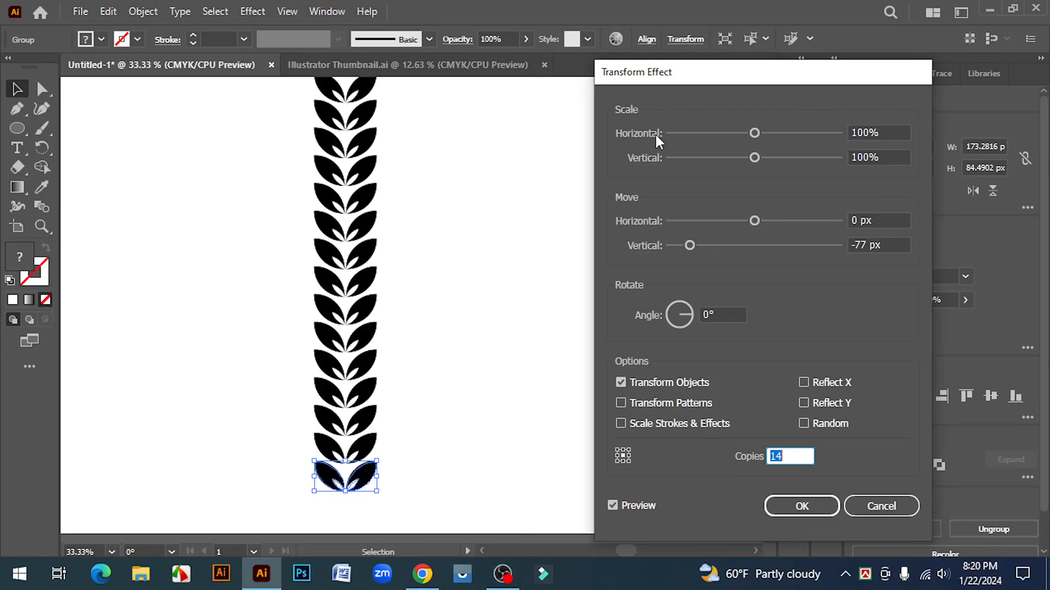
Step: Taper the leaf column by scaling the copies 96% horizontally and 97% vertically, and apply the effect
double_click(869, 132)
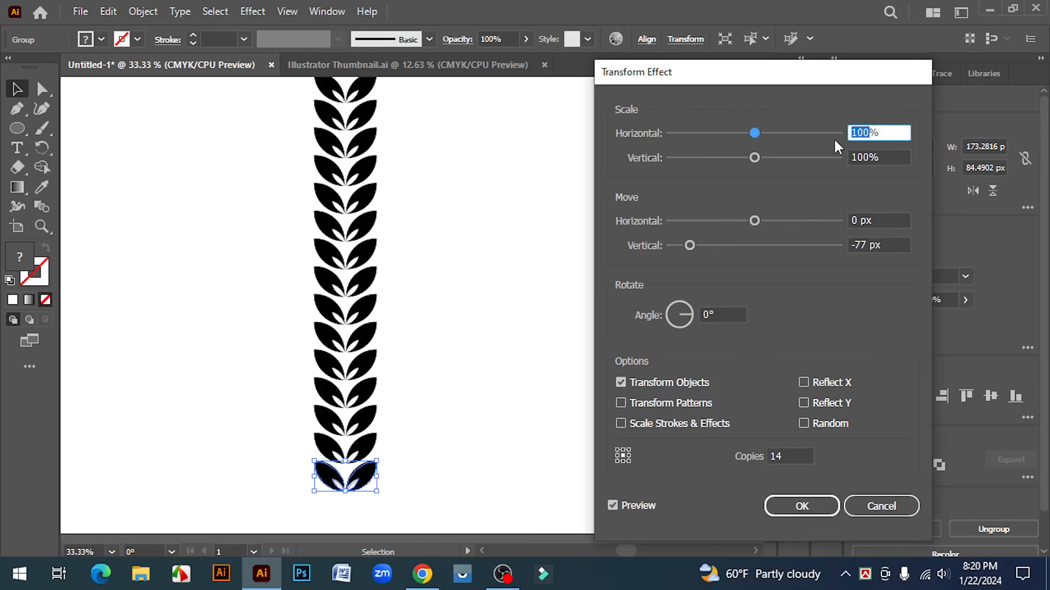
key("Down")
key("Down")
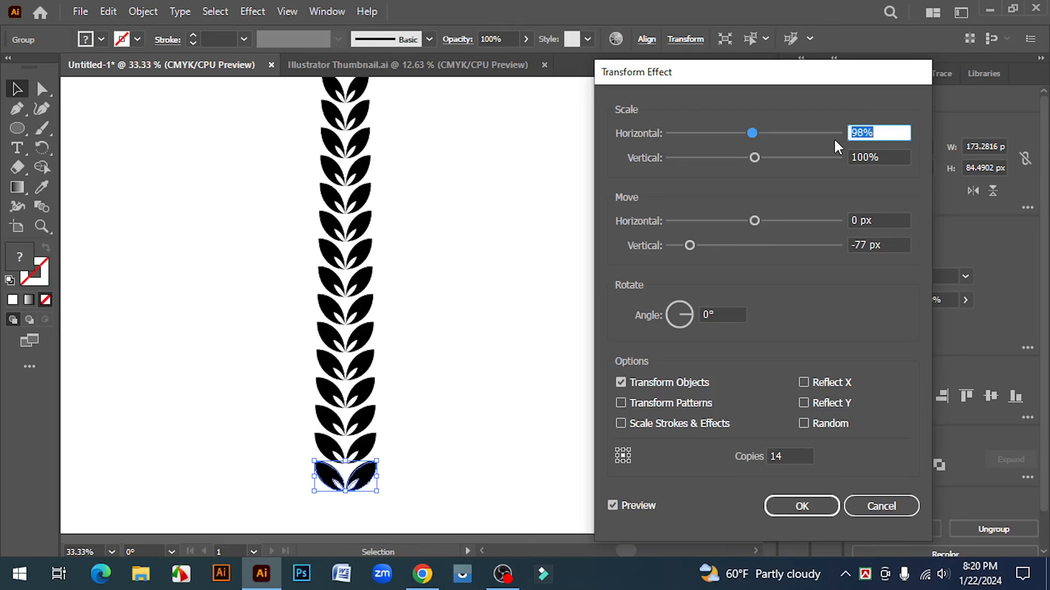
key("Down")
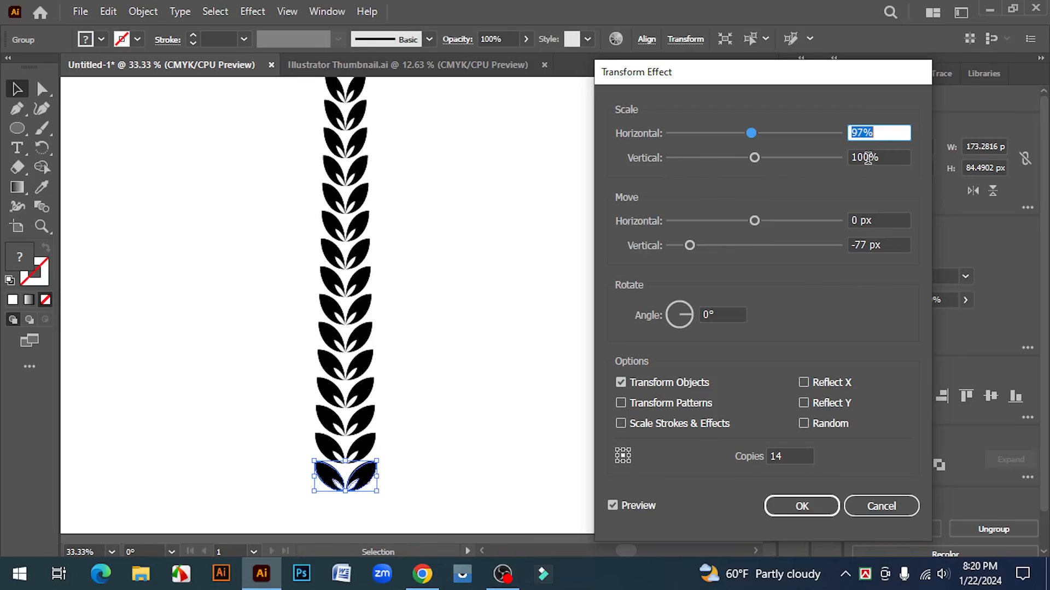
left_click_drag(868, 158, 846, 158)
key("Down")
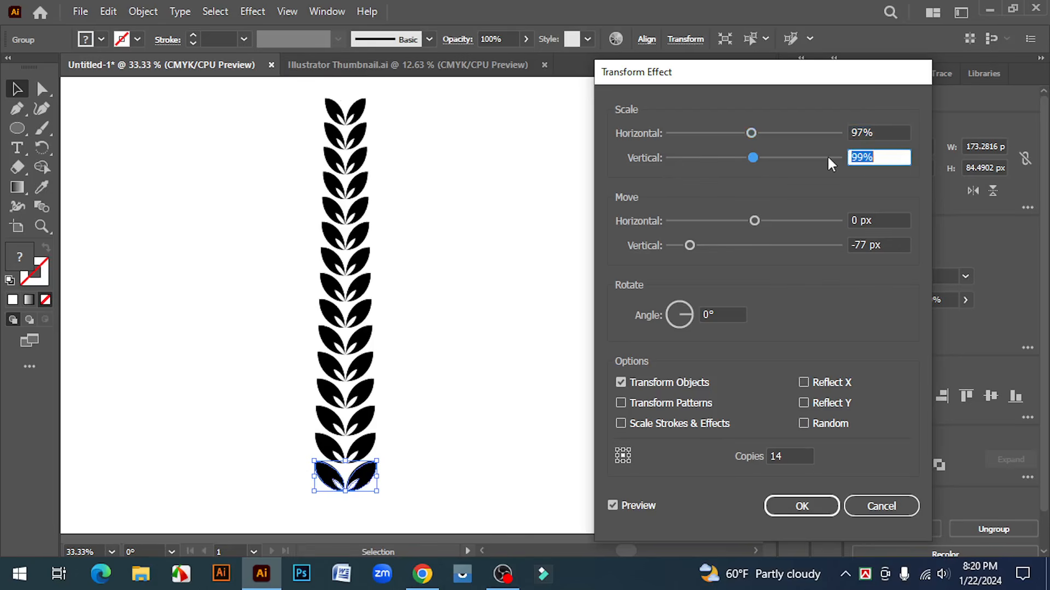
key("Down")
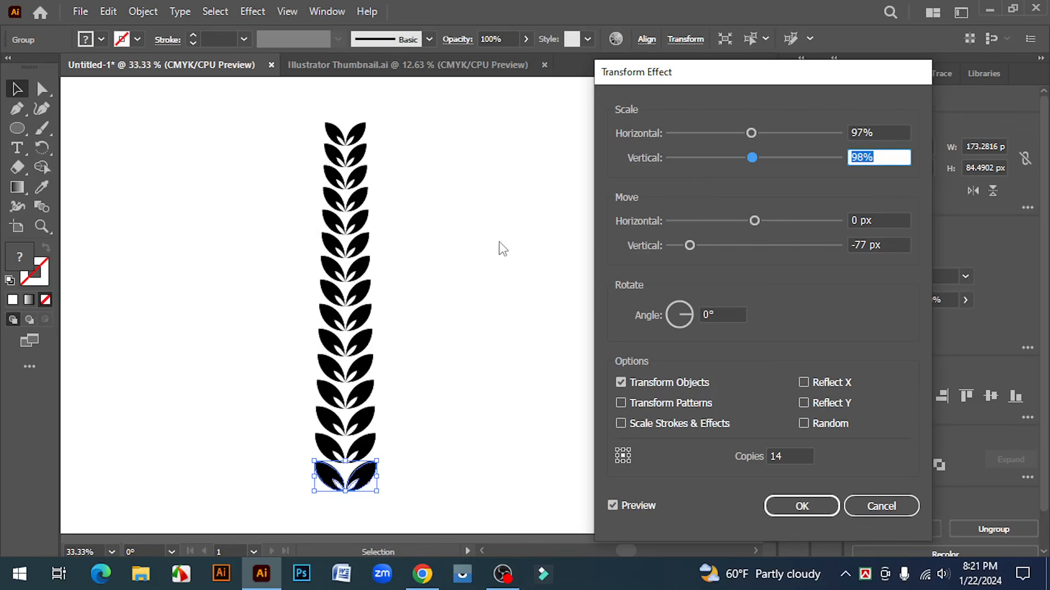
left_click_drag(865, 133, 832, 135)
key("Down")
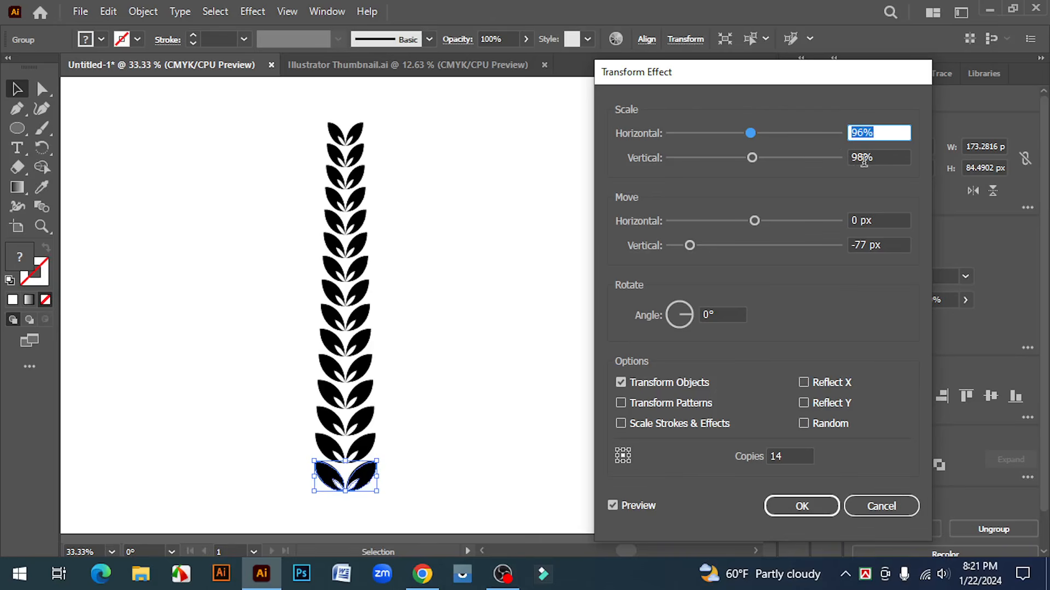
left_click_drag(863, 158, 777, 160)
key("Down")
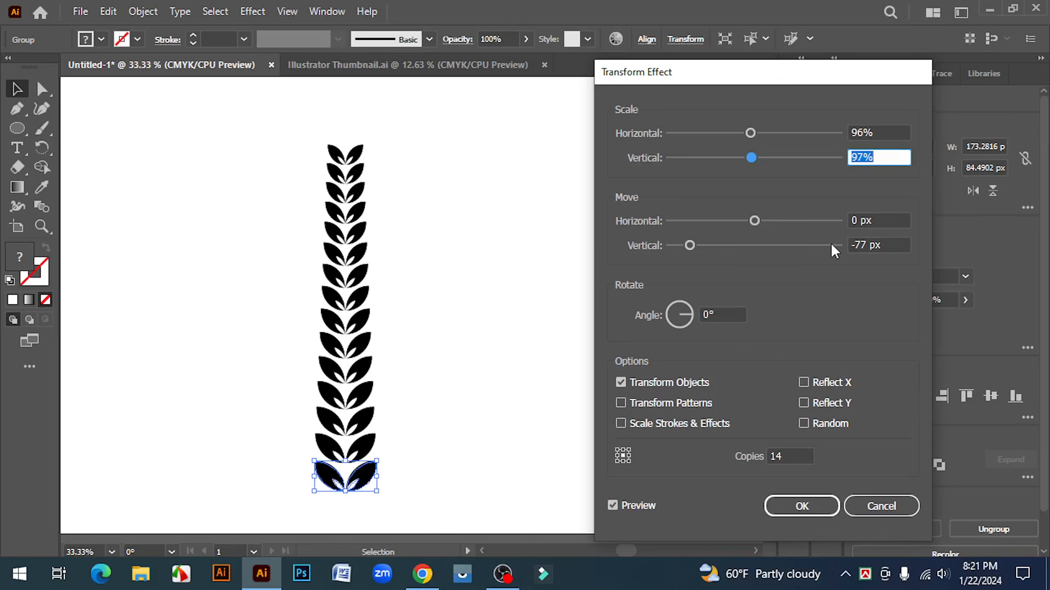
left_click(801, 506)
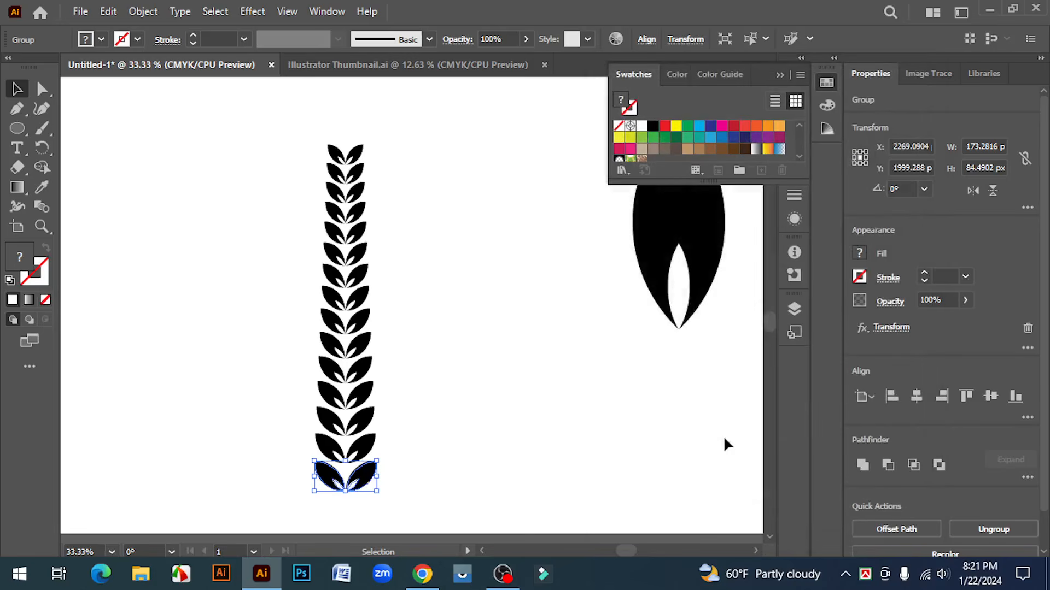
left_click(610, 368)
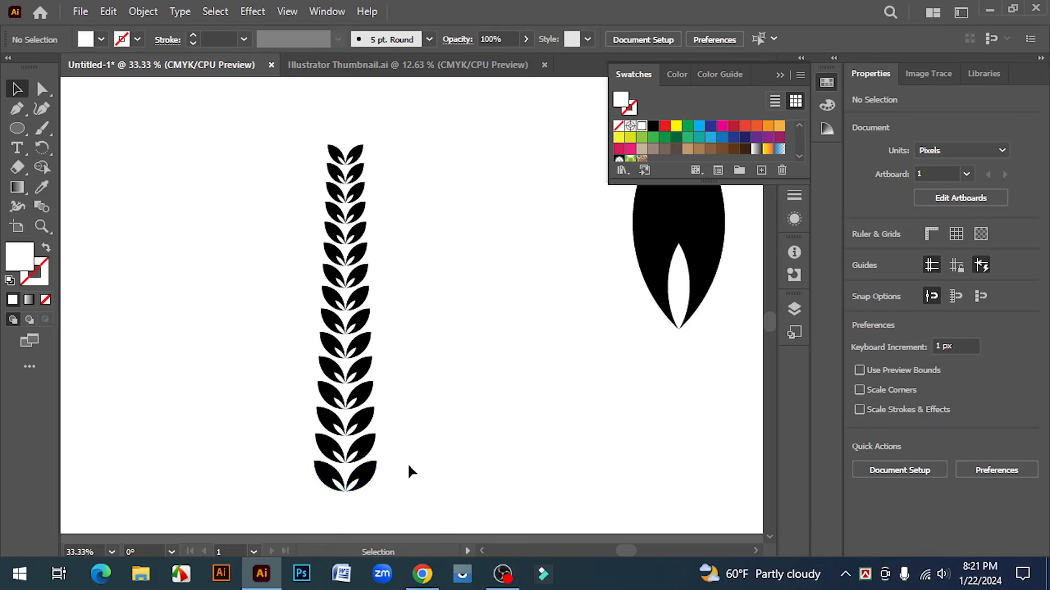
Step: Scale the large upright leaf down to about 45 by 105 px and place it just above the leaf column
scroll(389, 424, "up", 2)
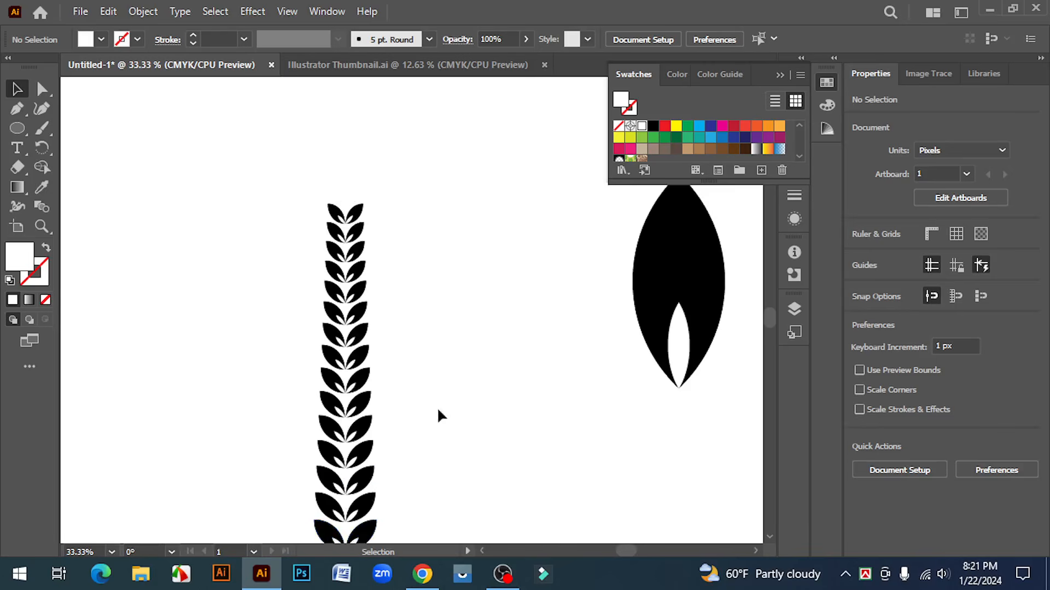
left_click(785, 76)
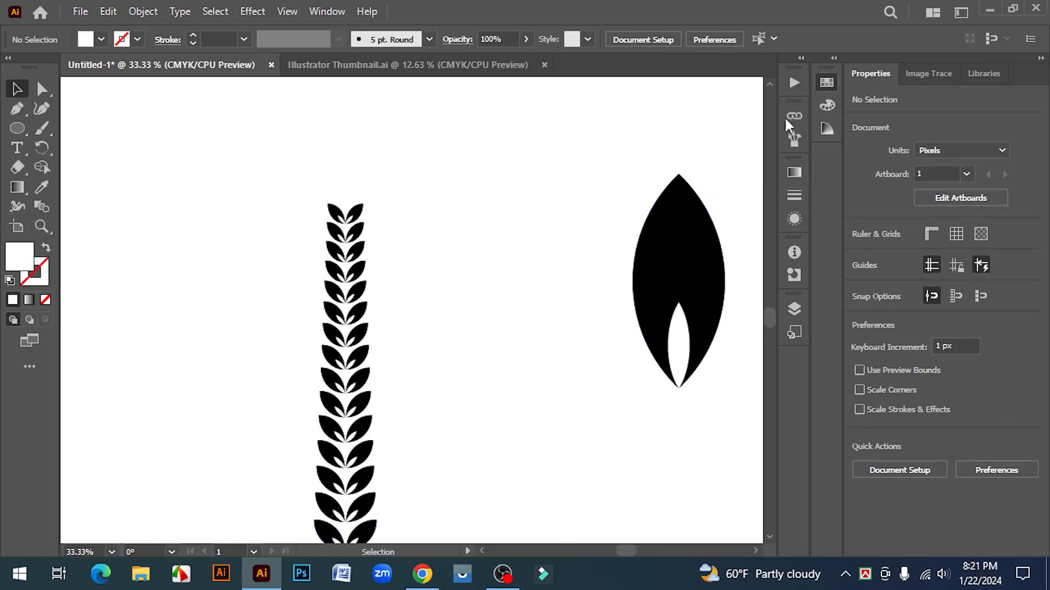
left_click(693, 272)
left_click_drag(698, 268, 626, 264)
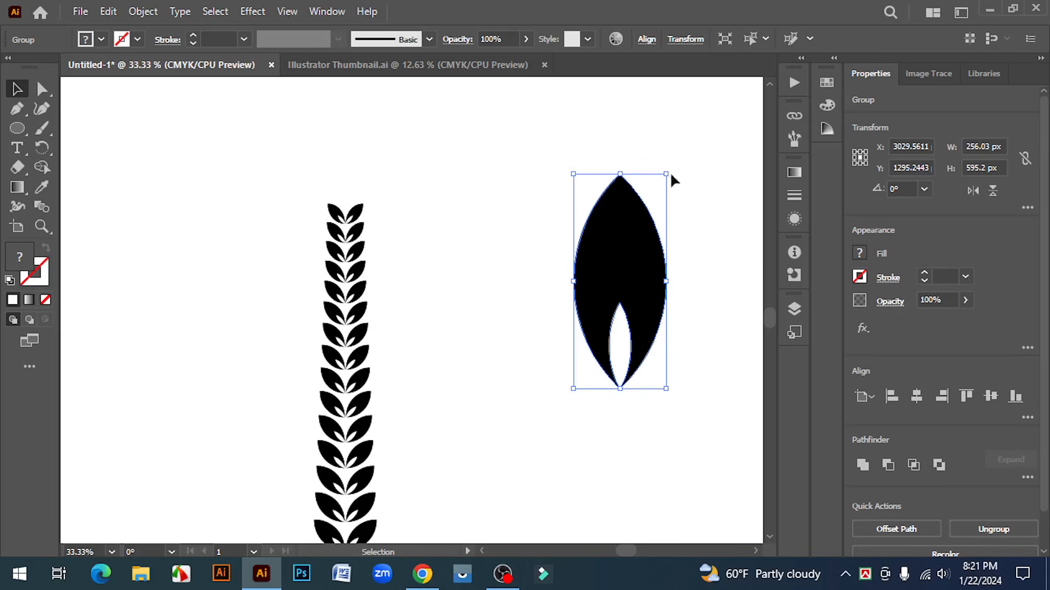
left_click_drag(667, 174, 344, 179)
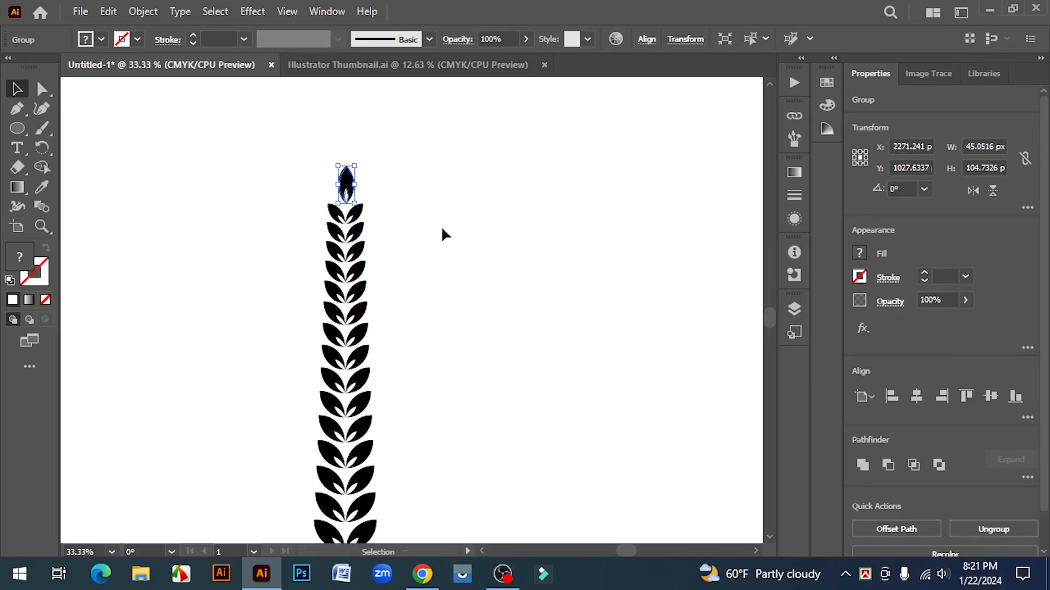
Step: Lower the single leaf to about X 2269, Y 1055 px so its base nests centrally between the topmost leaf pair
left_click(345, 203, "ctrl")
left_click(411, 323, "ctrl")
left_click(411, 323, "ctrl")
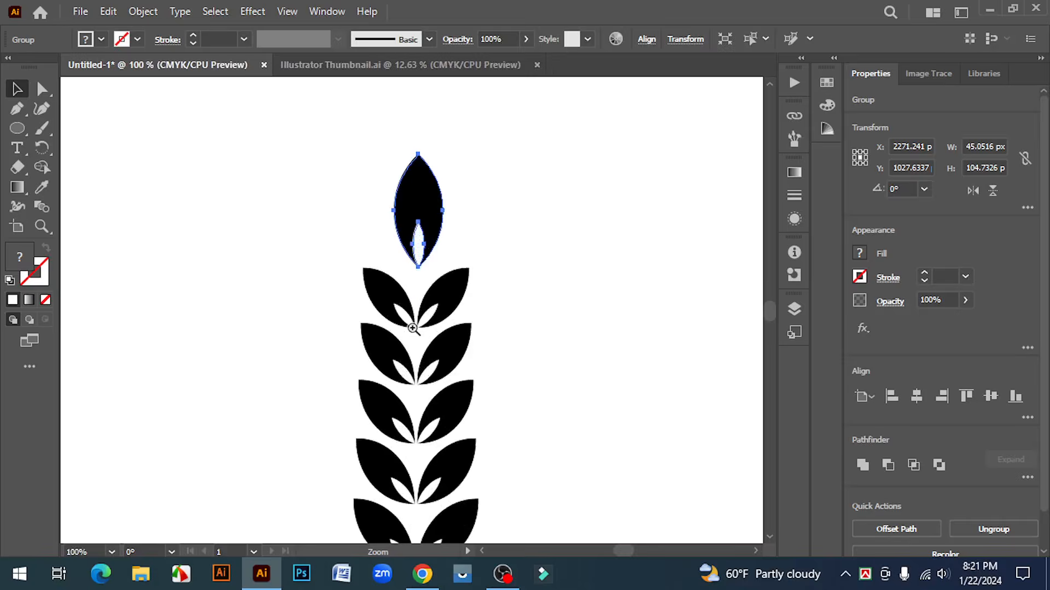
left_click(412, 328, "ctrl")
left_click(413, 328, "ctrl")
left_click_drag(405, 235, 427, 374)
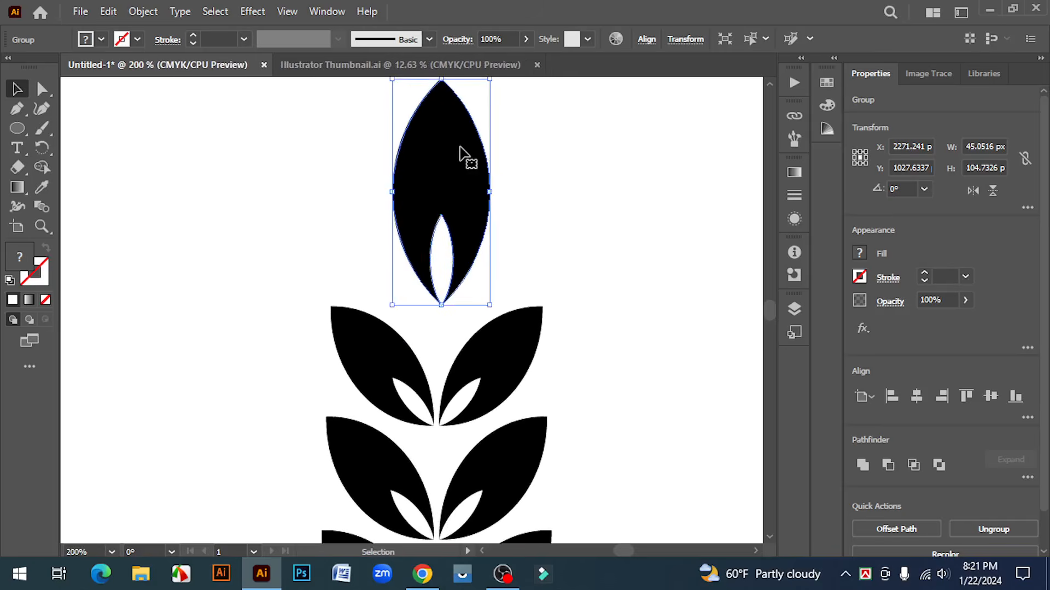
left_click_drag(459, 160, 459, 216)
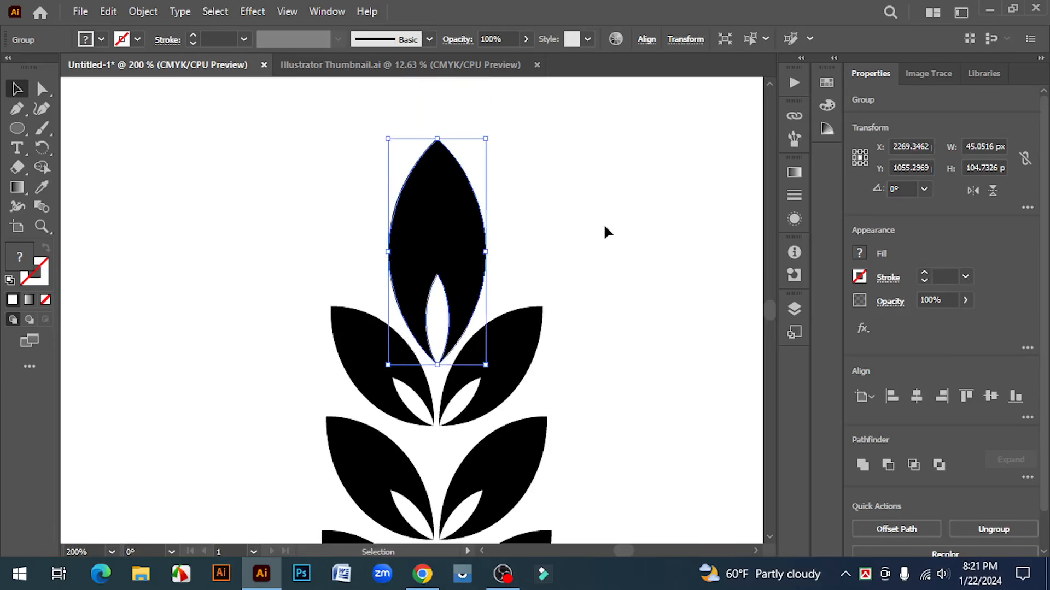
Step: Move the single top leaf up slightly, keeping it centred above the topmost leaf pair
left_click(301, 174)
left_click_drag(300, 174, 541, 356)
scroll(600, 290, "down", 2)
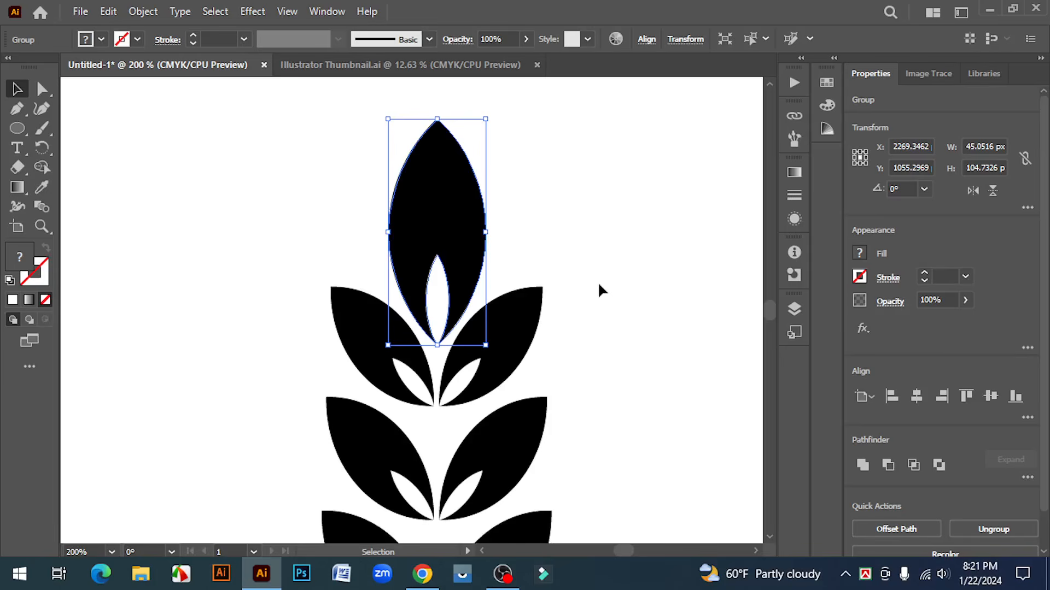
left_click(635, 293)
left_click(454, 211)
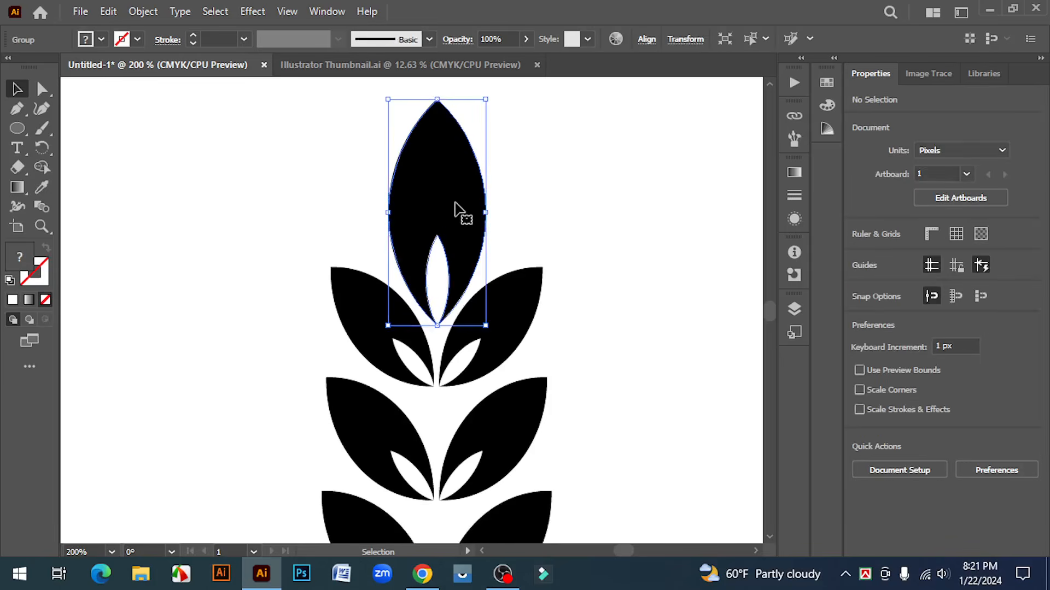
left_click_drag(460, 208, 459, 203)
left_click(610, 301)
key("ctrl+minus")
key("ctrl+minus")
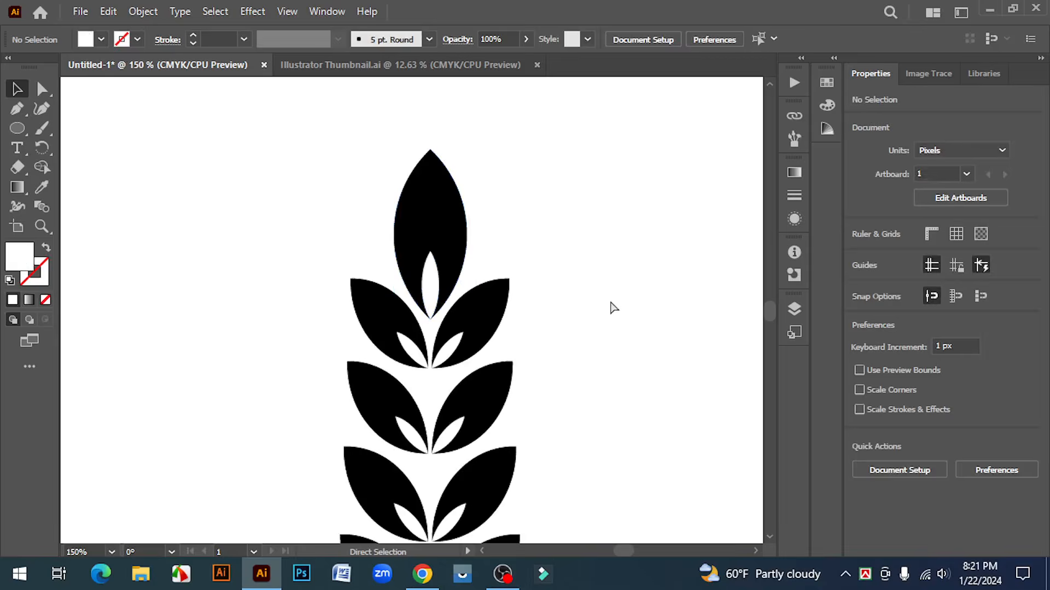
scroll(622, 317, "down", 7)
scroll(601, 300, "up", 3)
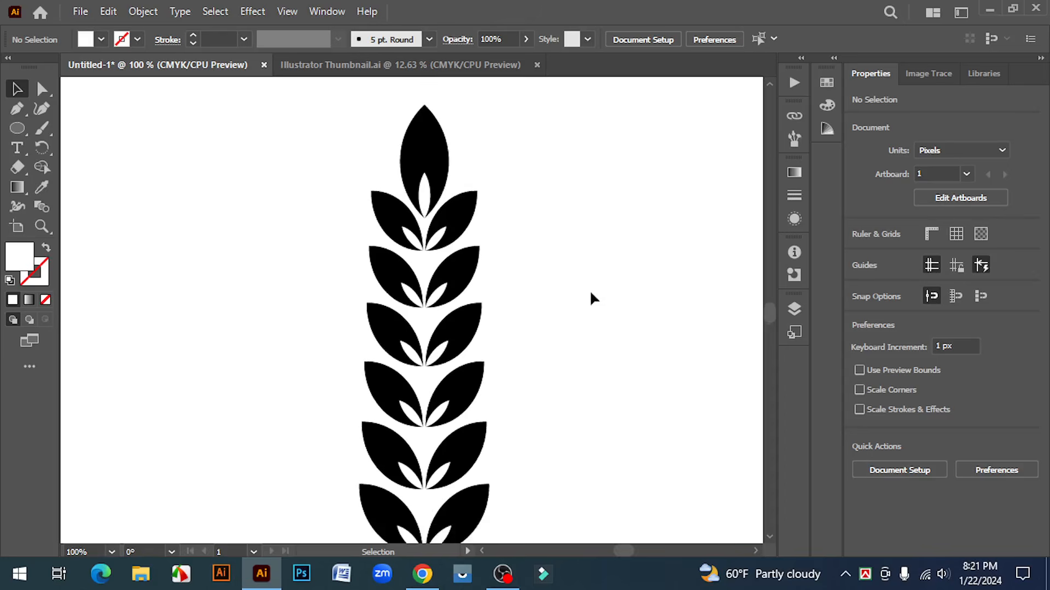
Step: Fine-tune the single top leaf's height to about Y 1049 px to open a small gap above the topmost pair
left_click(440, 182)
key("Up")
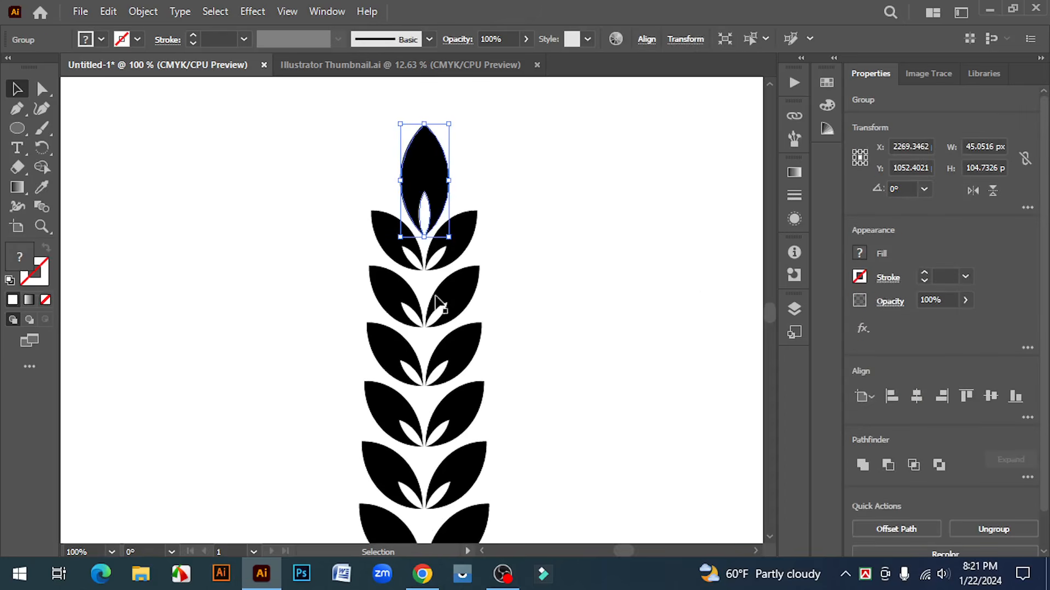
key("Up")
key("Up")
key("Up")
key("Up")
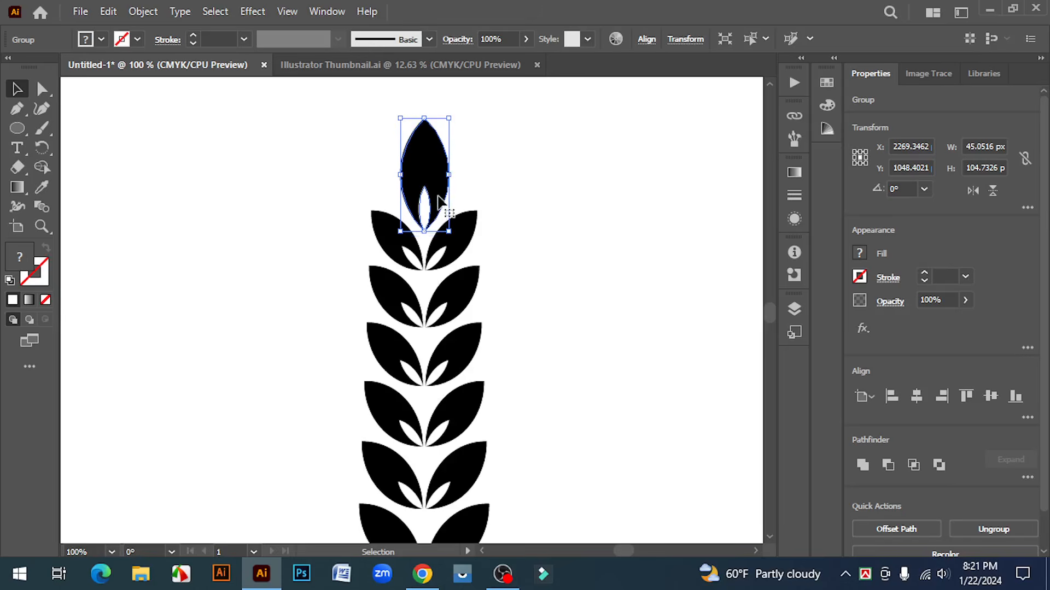
key("Down")
key("Down")
left_click(579, 288)
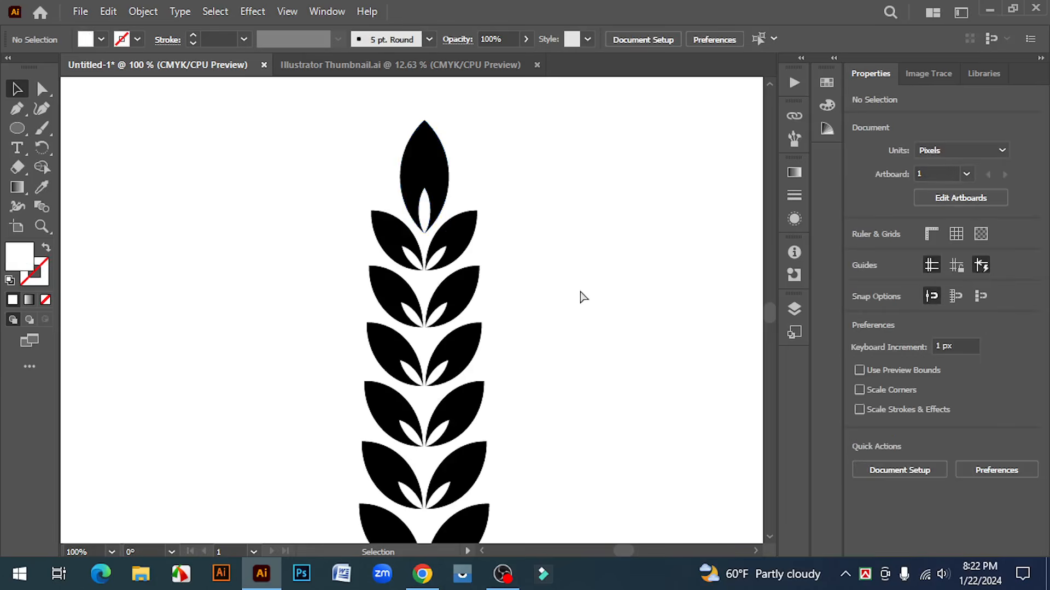
Step: Draw a vertical stem line about 1048 px long from the top leaf's base down past the lowest leaf pair
key("ctrl+minus")
scroll(580, 290, "down", 4)
key("ctrl+minus")
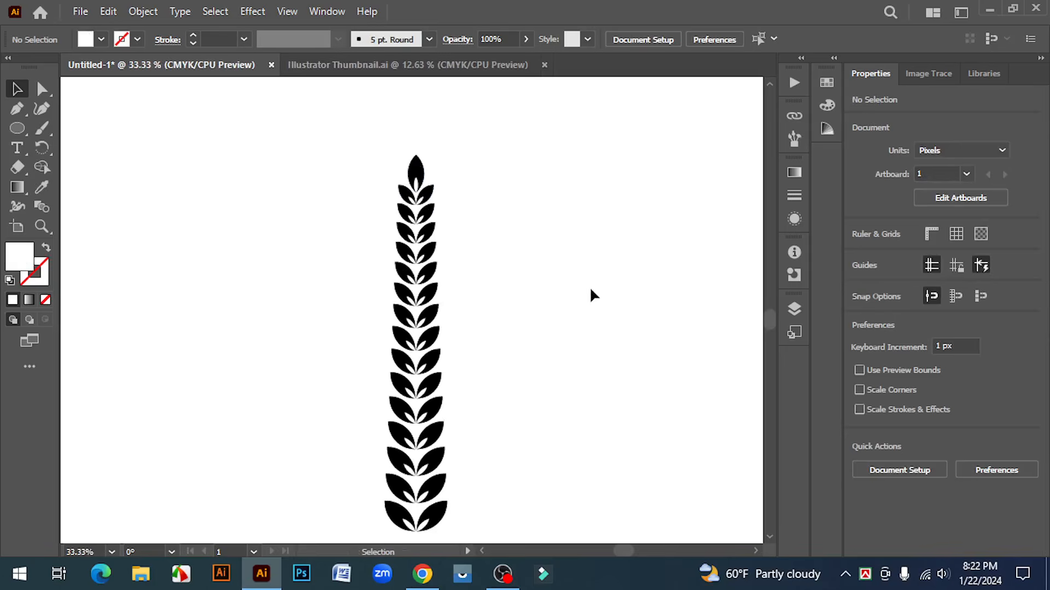
left_click(18, 129)
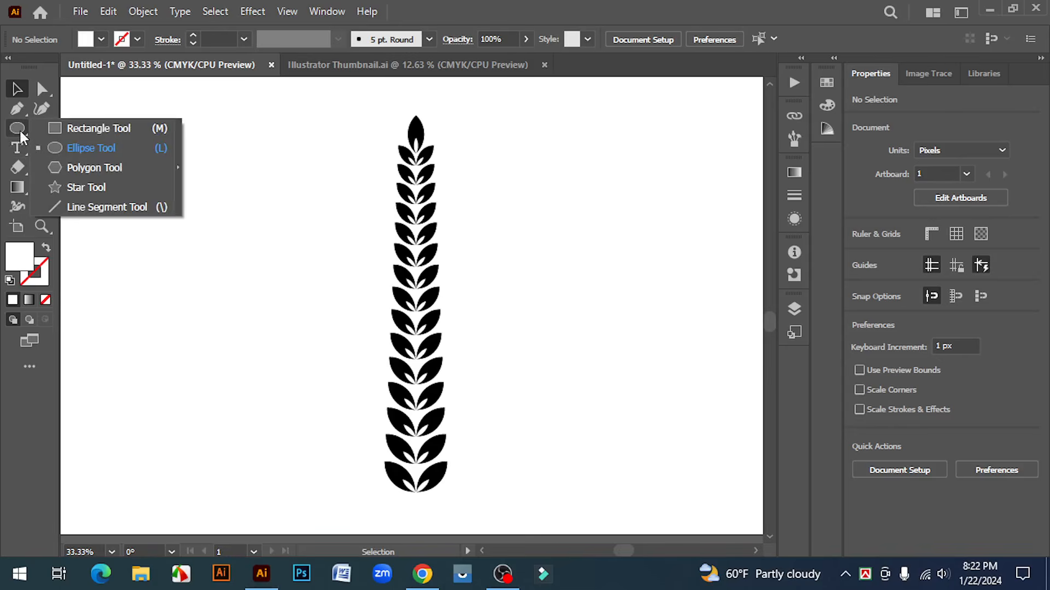
left_click(106, 207)
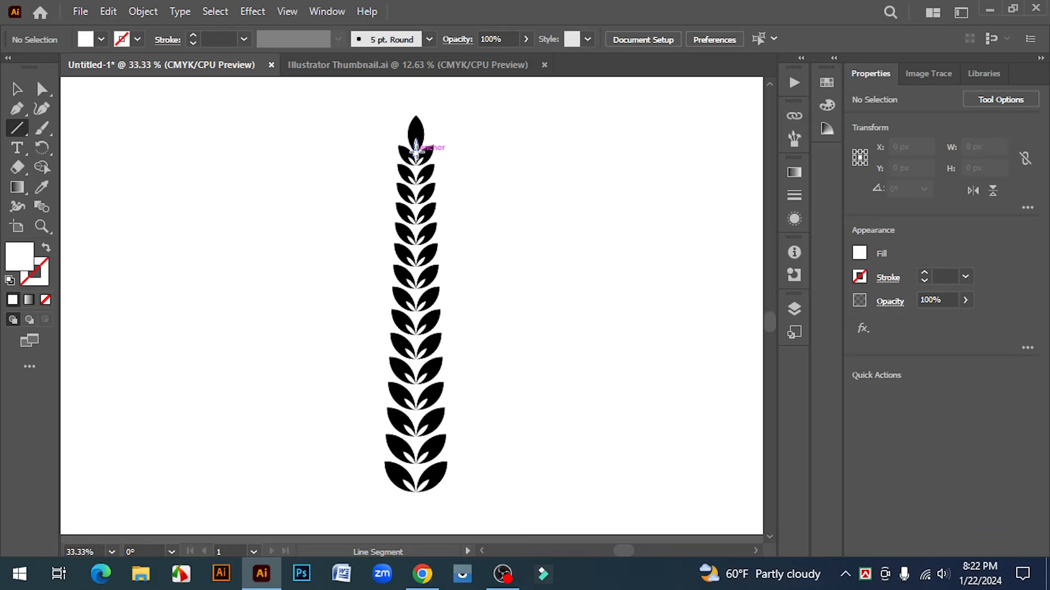
left_click_drag(416, 148, 427, 366)
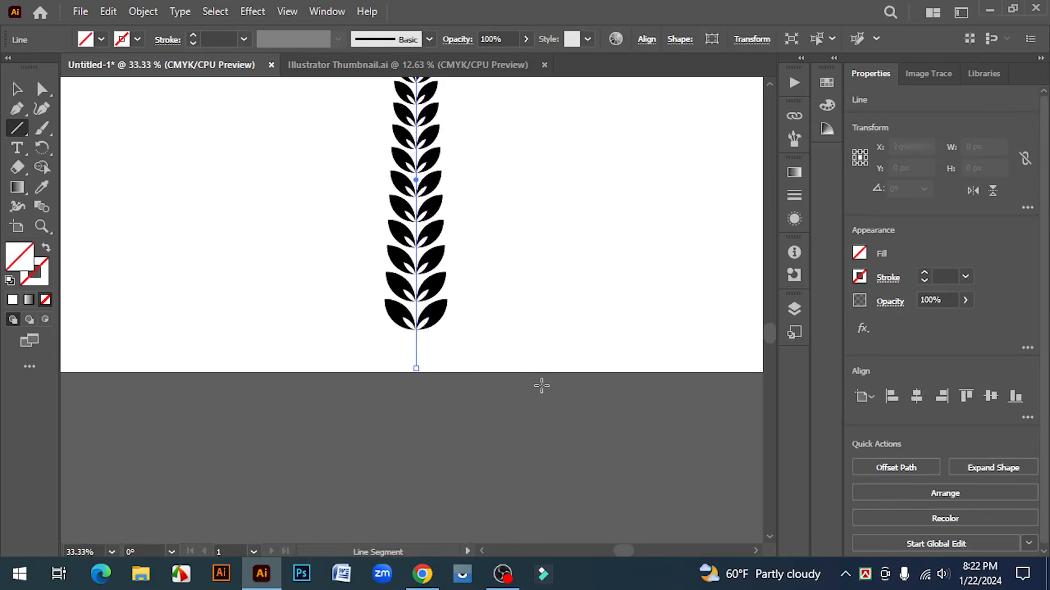
scroll(508, 386, "up", 2)
left_click(17, 89)
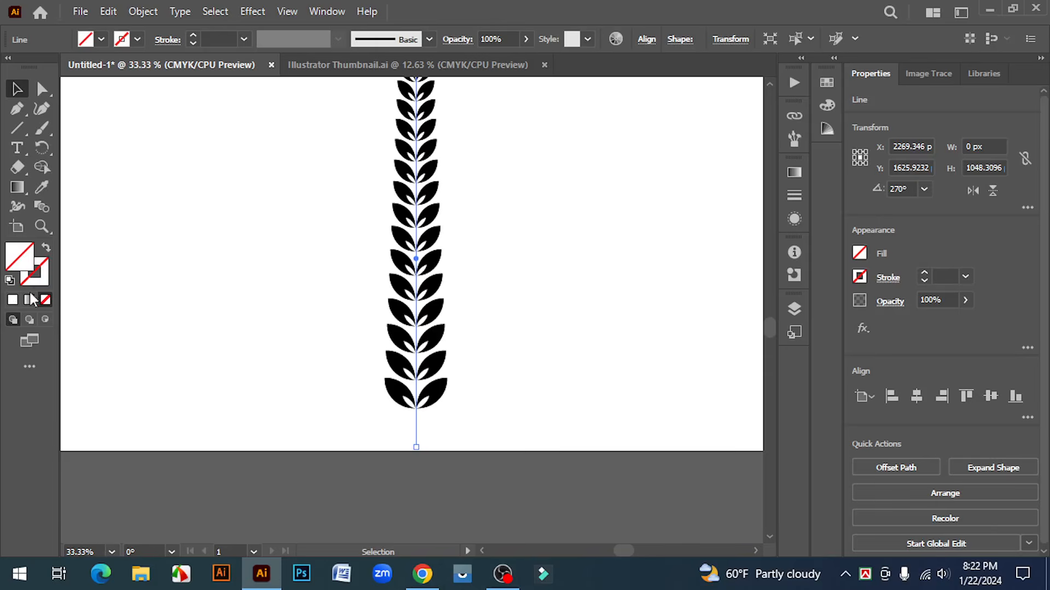
Step: Give the stem line a black 4 pt stroke
left_click(43, 268)
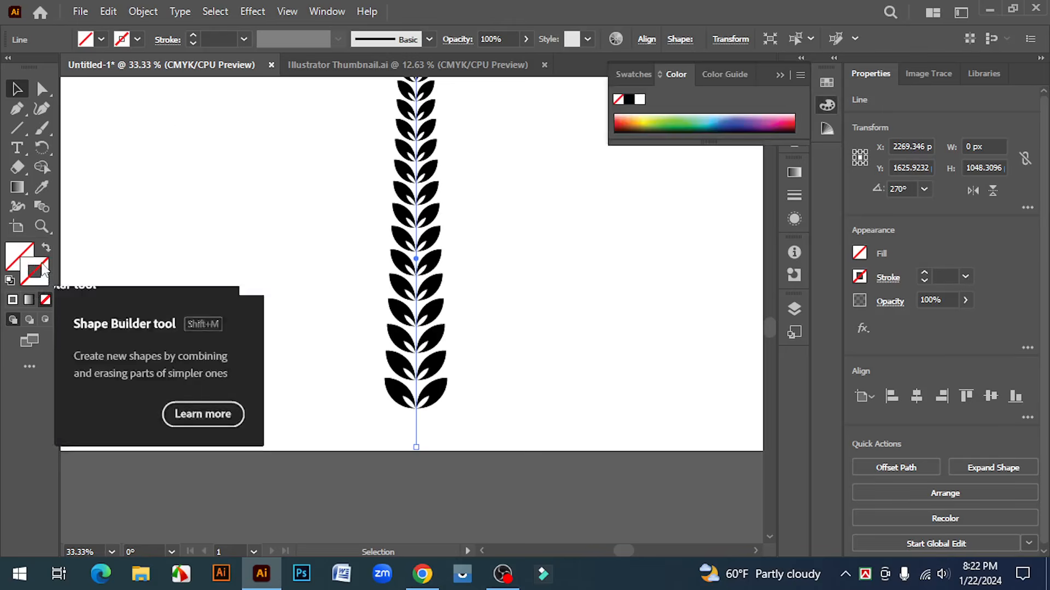
left_click(194, 35)
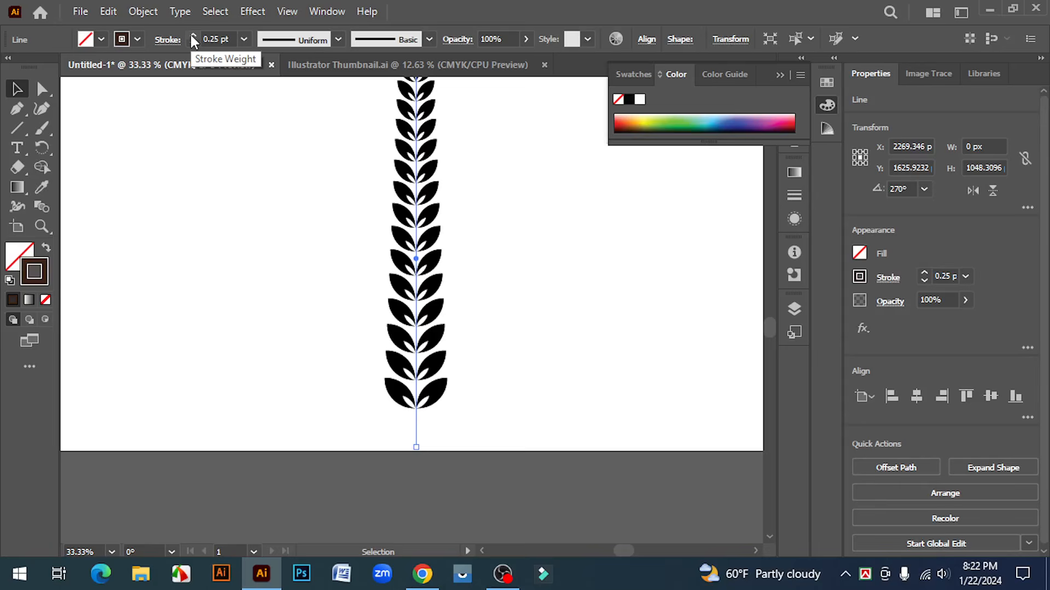
left_click(194, 35)
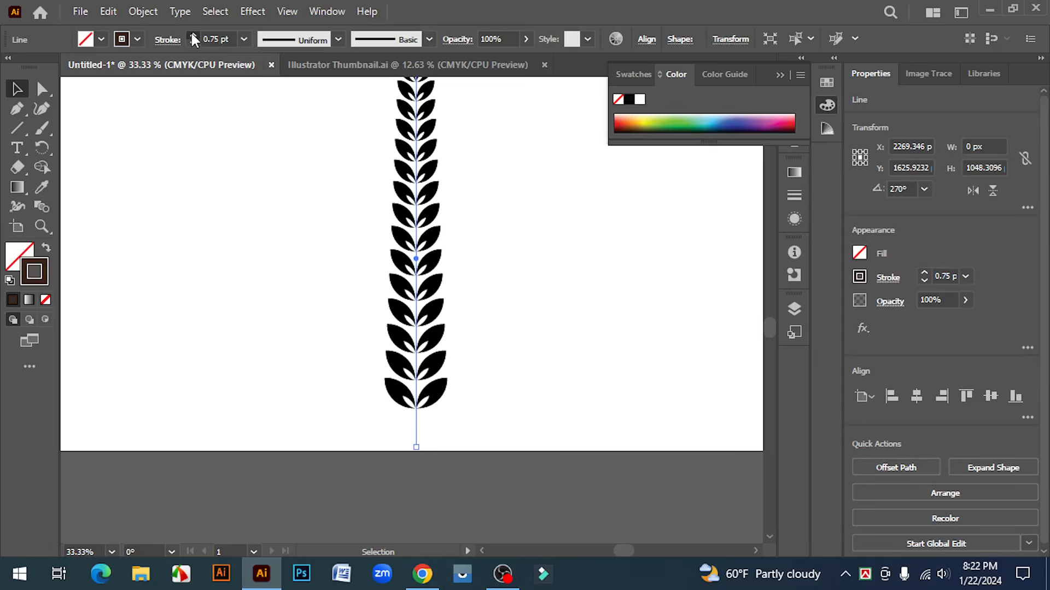
left_click(193, 35)
left_click(193, 35)
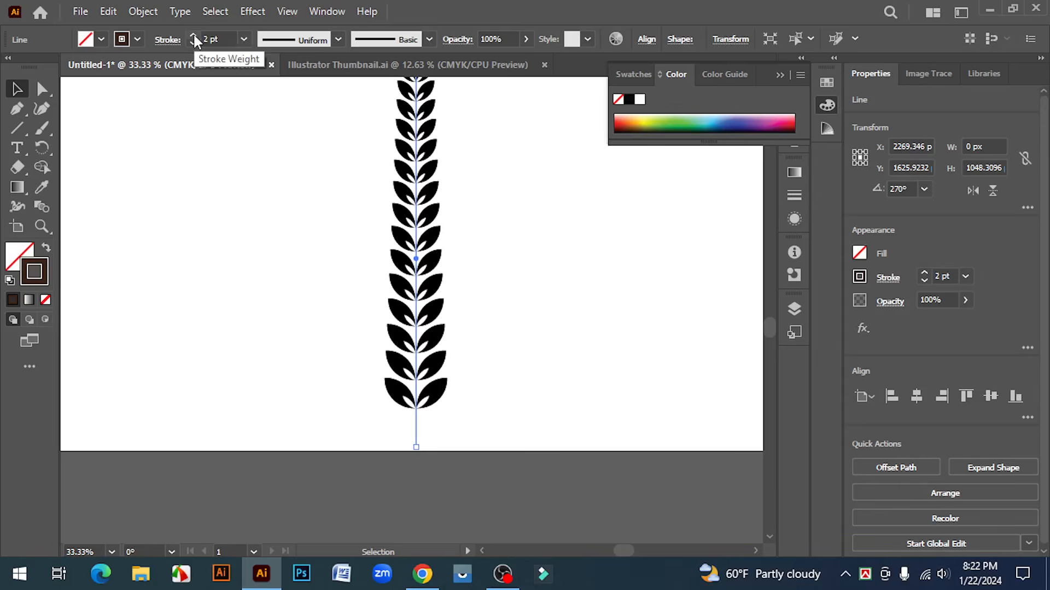
left_click(192, 35)
left_click(193, 35)
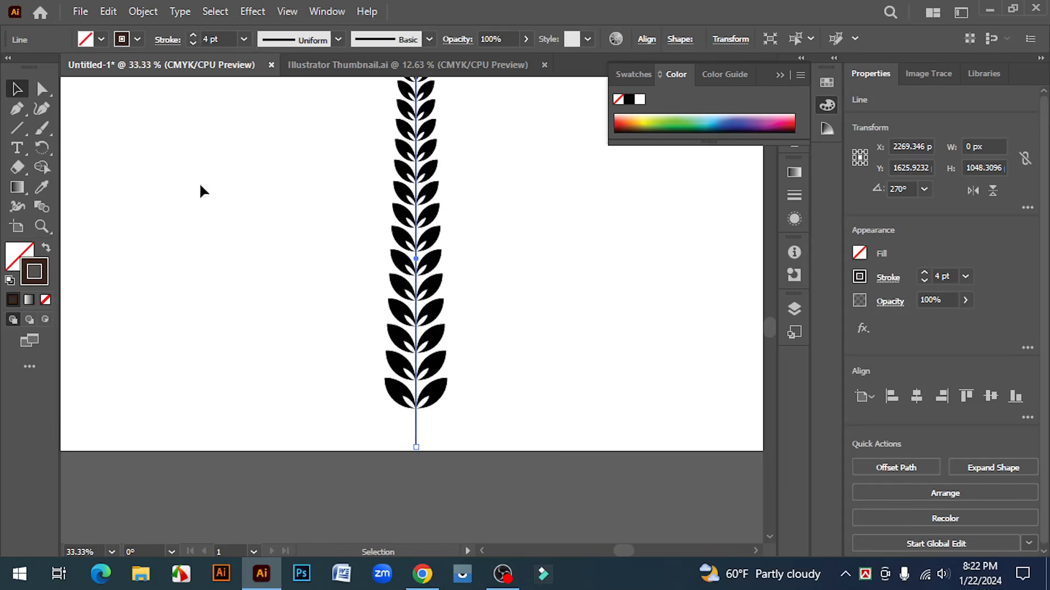
left_click(826, 85)
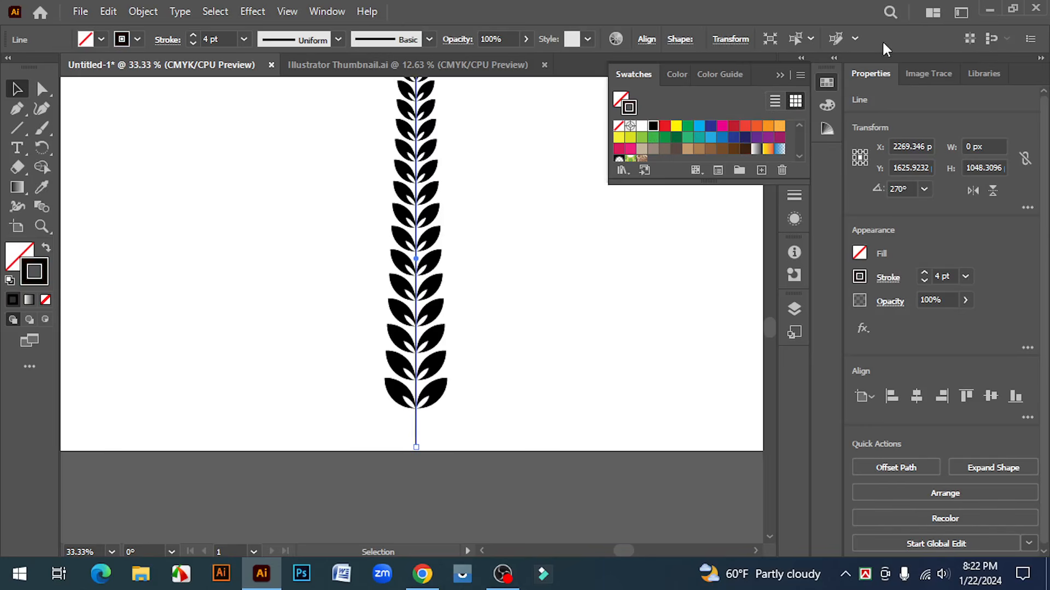
left_click(779, 77)
left_click(466, 363)
Step: Align the stem line and the leaf column to their horizontal centres
left_click(437, 432)
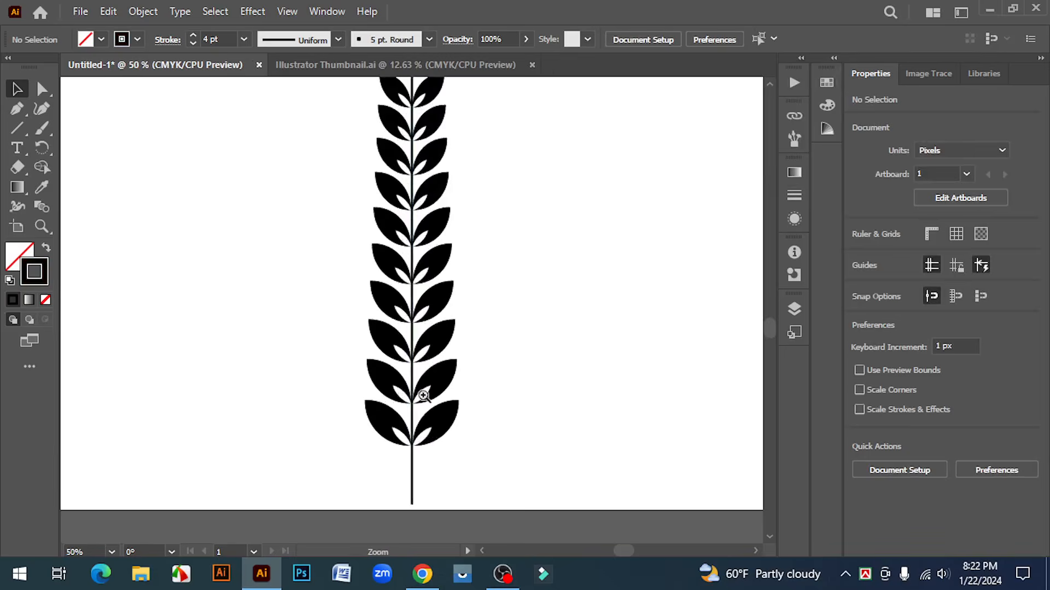
left_click(422, 391)
key("v")
left_click_drag(574, 386, 277, 184)
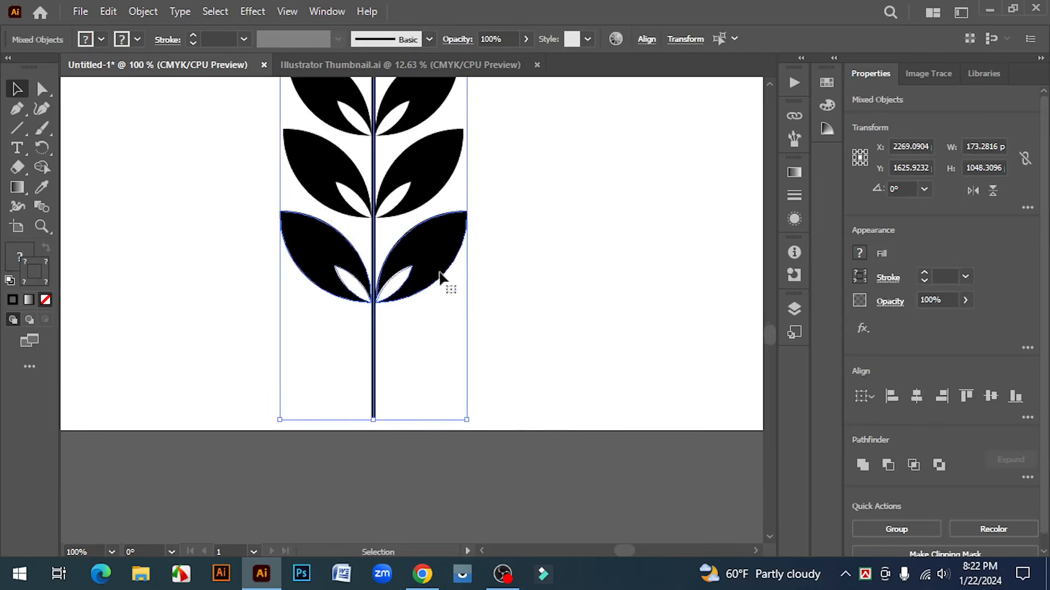
left_click(645, 39)
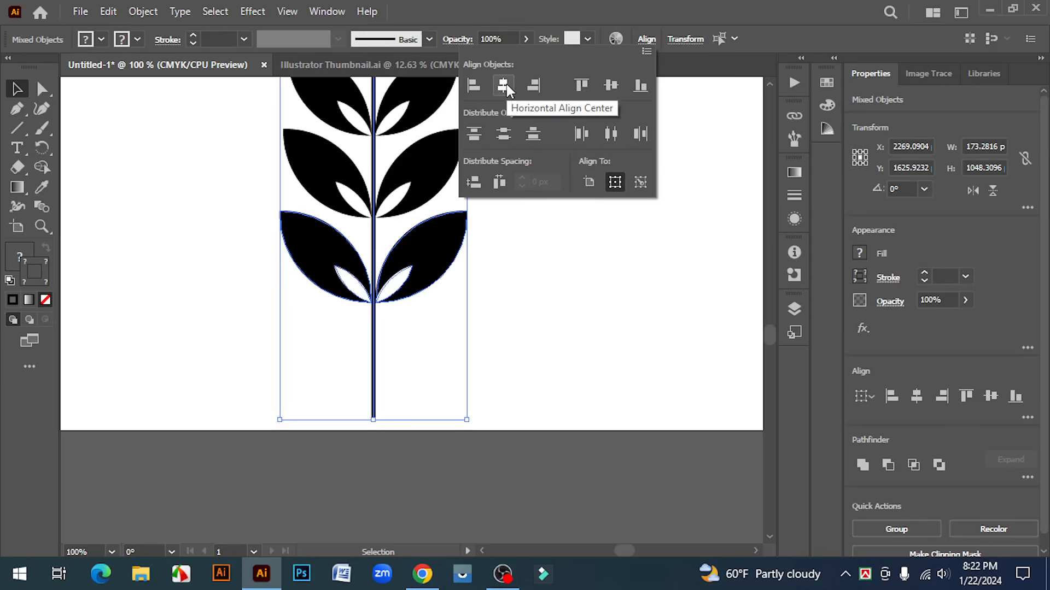
left_click(506, 85)
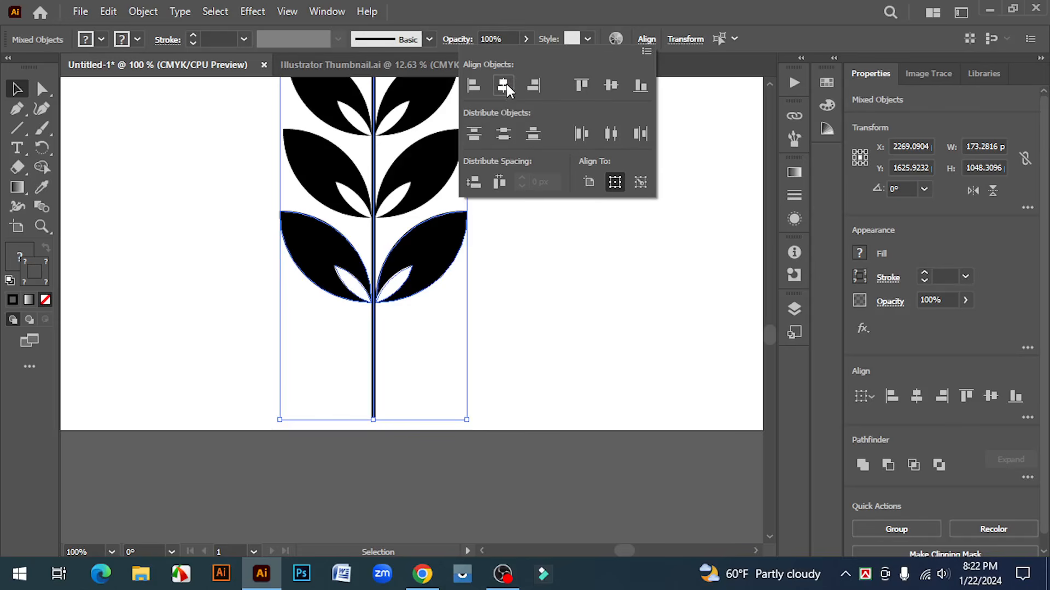
left_click(601, 292)
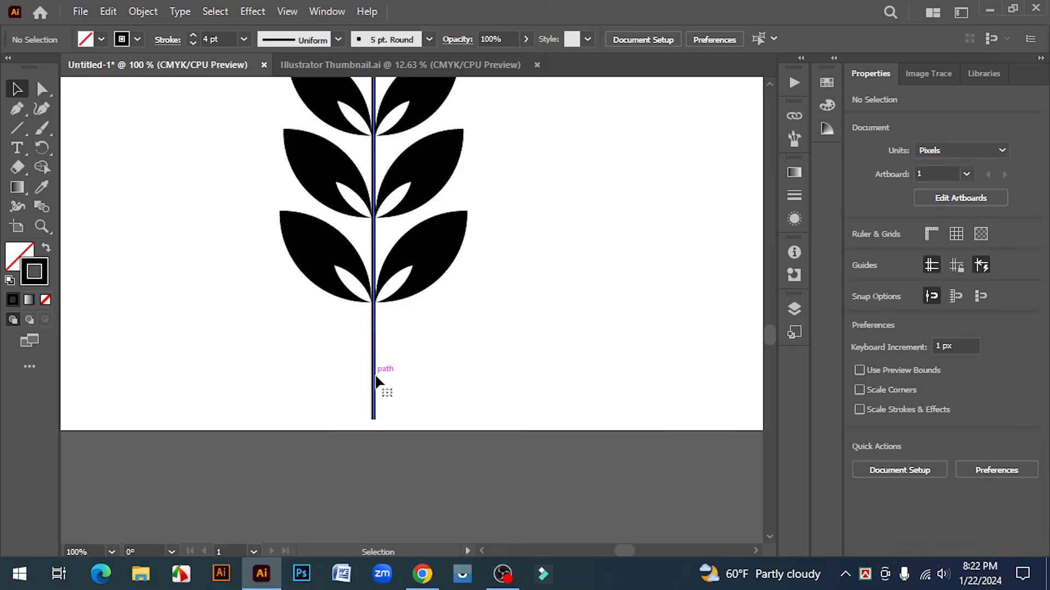
Step: Thin the stem line's stroke to 2 pt
left_click(375, 381)
left_click(192, 44)
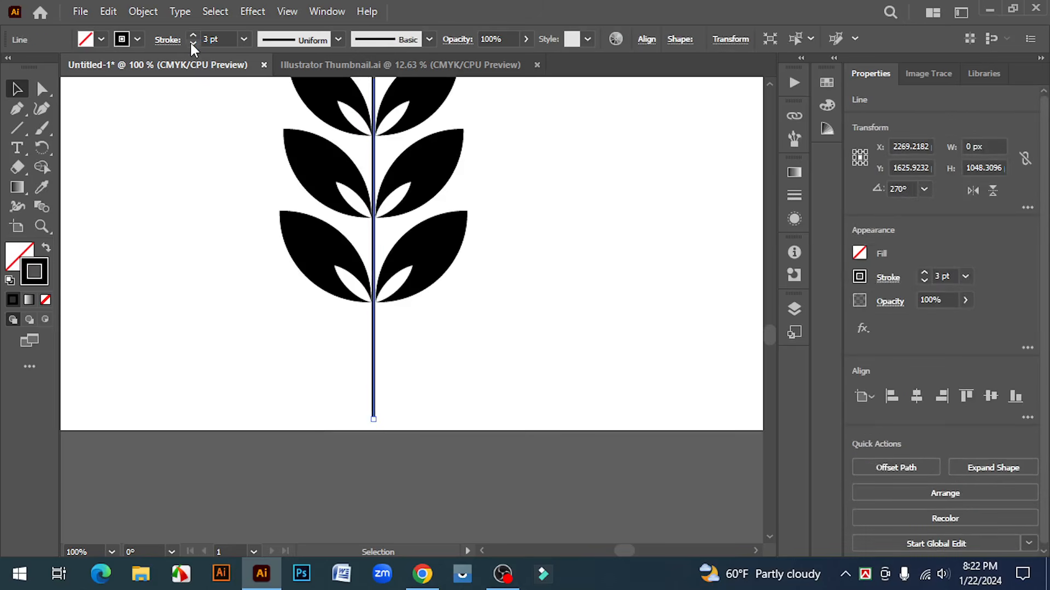
left_click(192, 43)
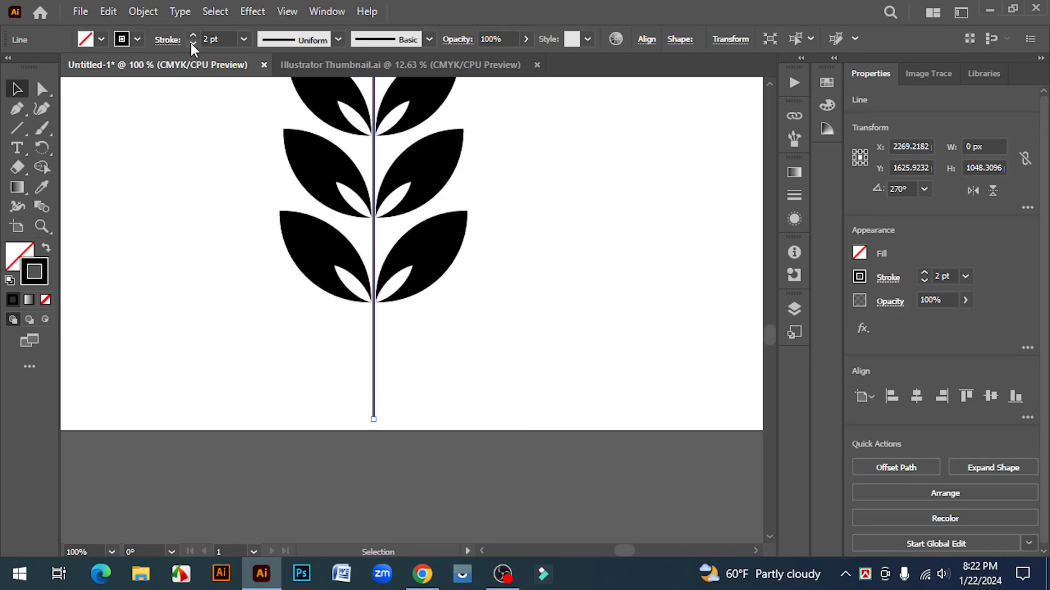
left_click(541, 328)
Step: Extend the upper end of the stem line slightly so it overlaps the base of the top leaf
key("ctrl+minus")
key("ctrl+minus")
scroll(531, 318, "up", 7)
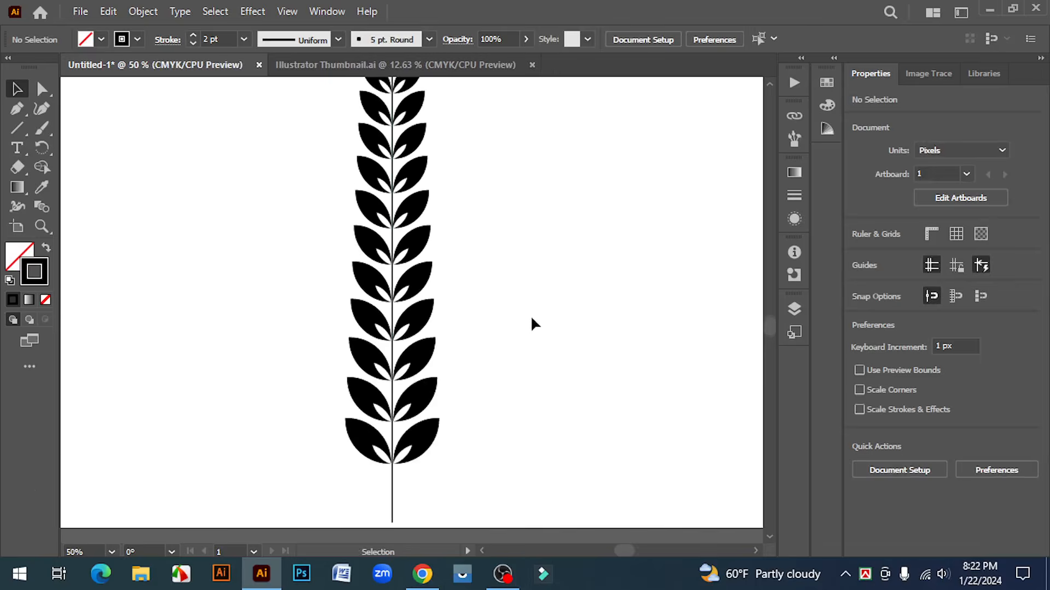
key("ctrl+minus")
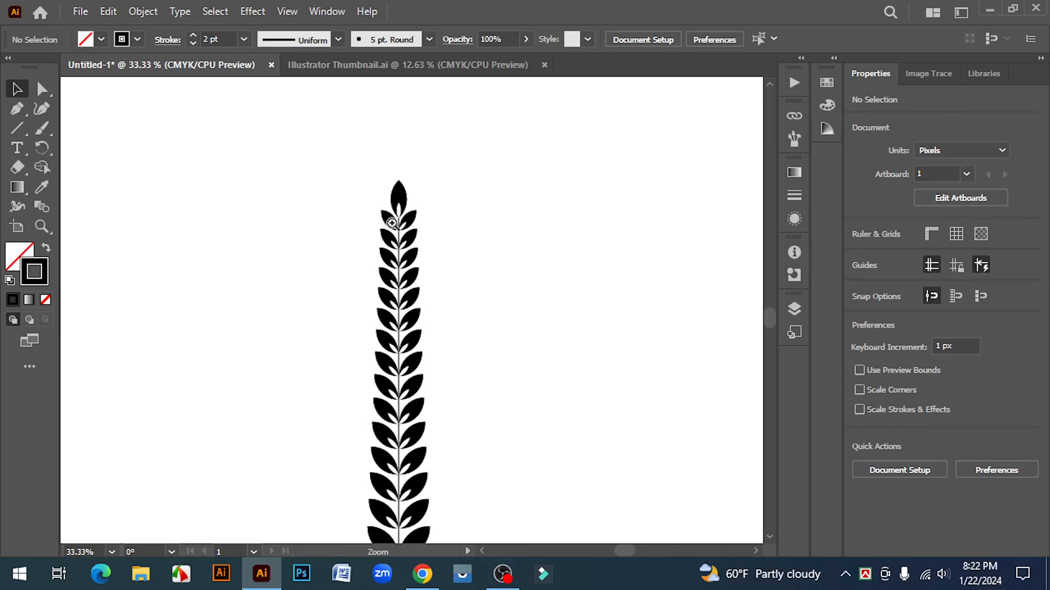
left_click(393, 225)
left_click(421, 305)
left_click(421, 305)
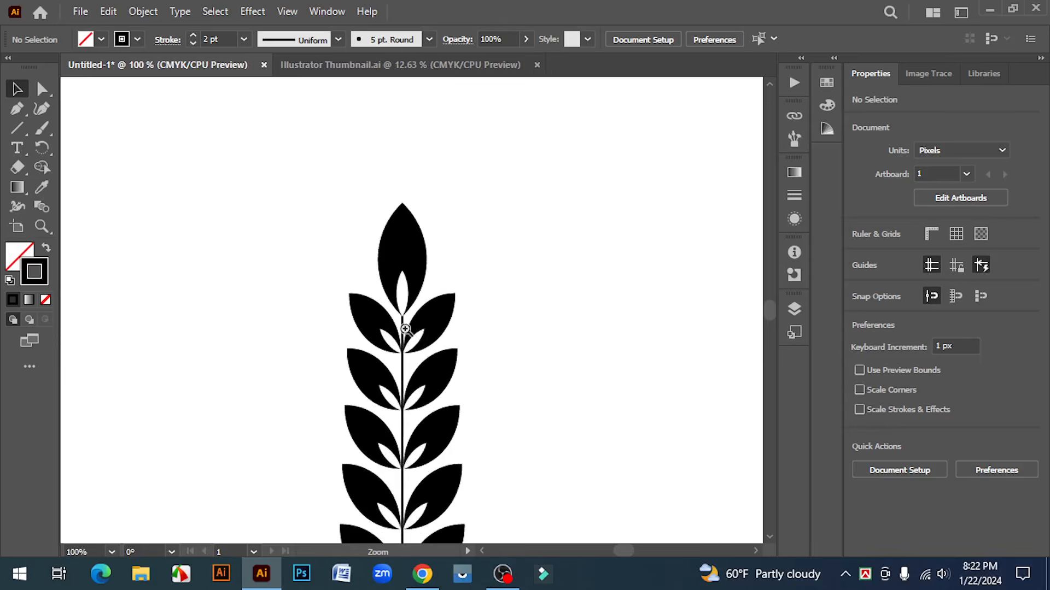
left_click(410, 331)
left_click(410, 330)
left_click(409, 328)
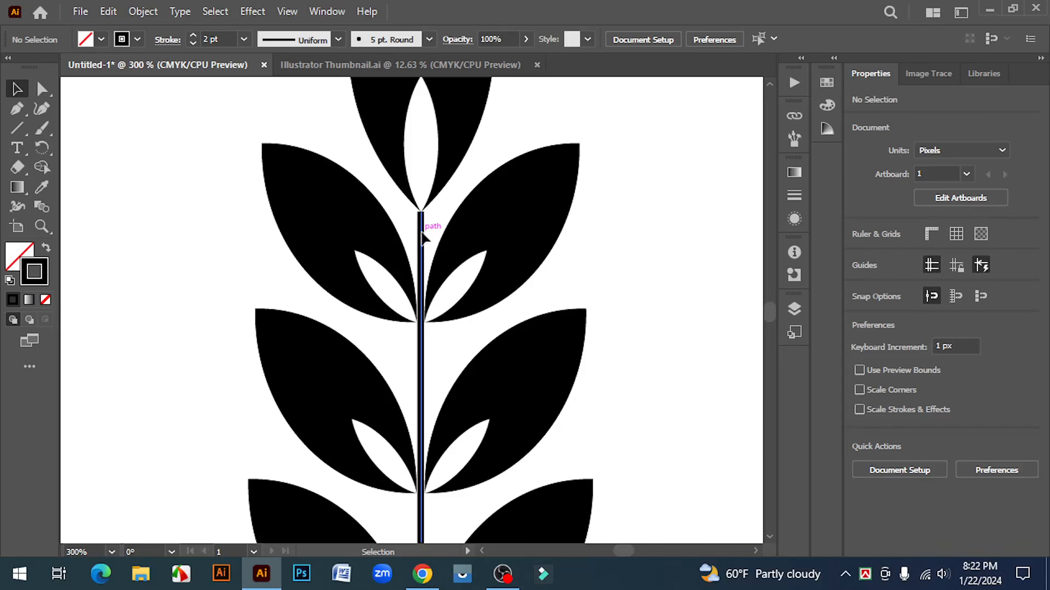
left_click_drag(421, 214, 424, 194)
scroll(660, 284, "up", 5)
left_click(658, 191)
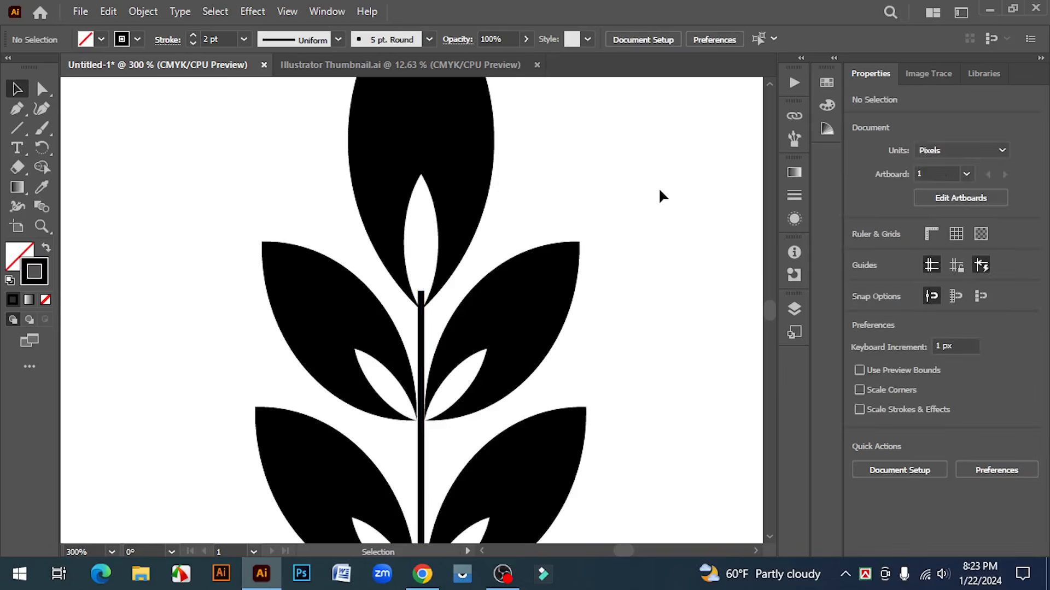
Step: Bring the single top leaf to the front so it covers the stem's upper end
scroll(660, 195, "up", 4)
left_click(433, 178)
right_click(424, 165)
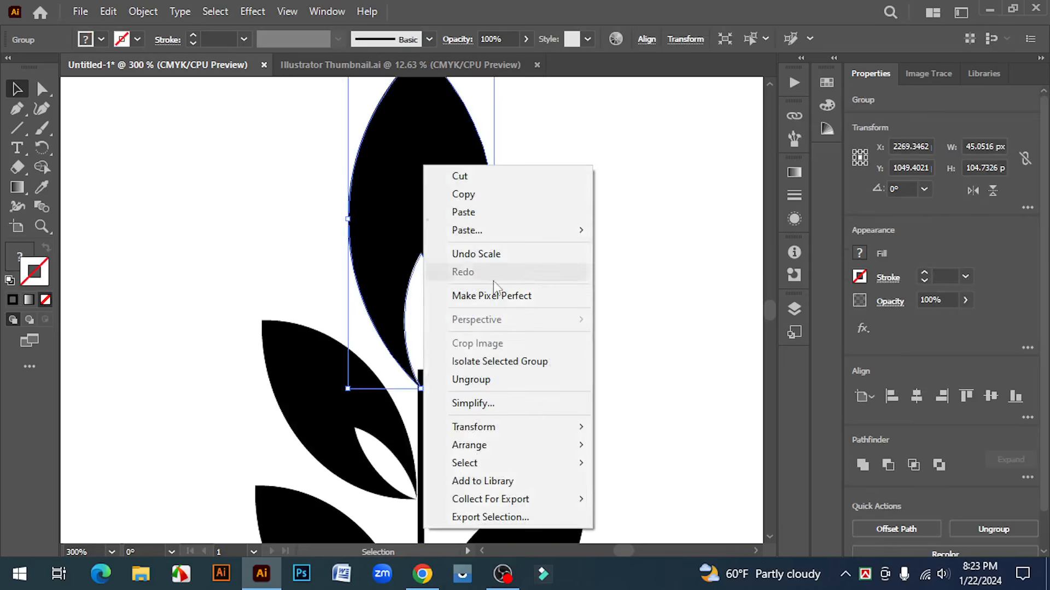
mouse_move(487, 446)
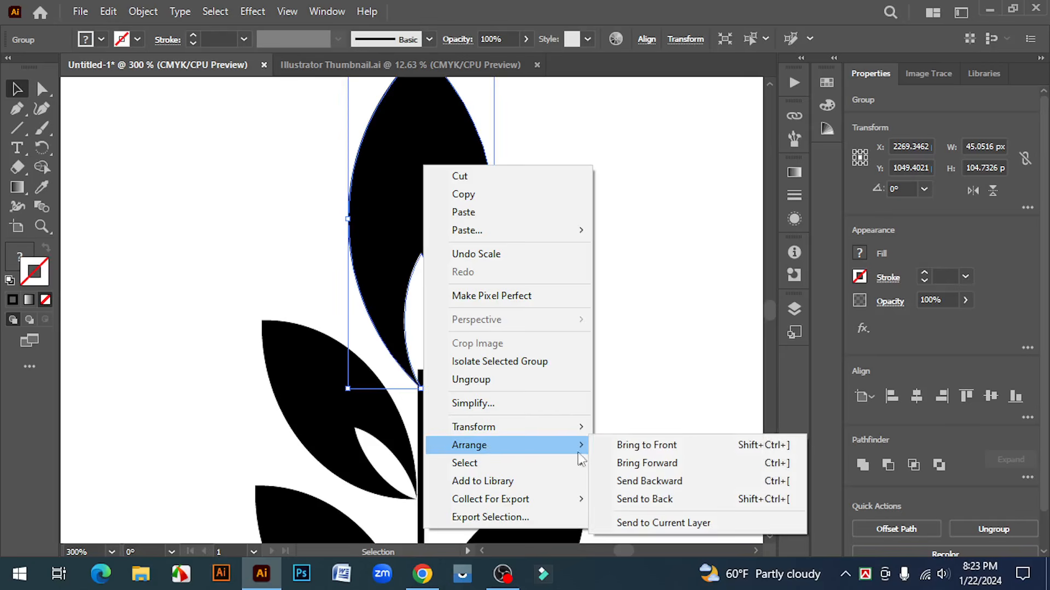
left_click(671, 446)
left_click(667, 412)
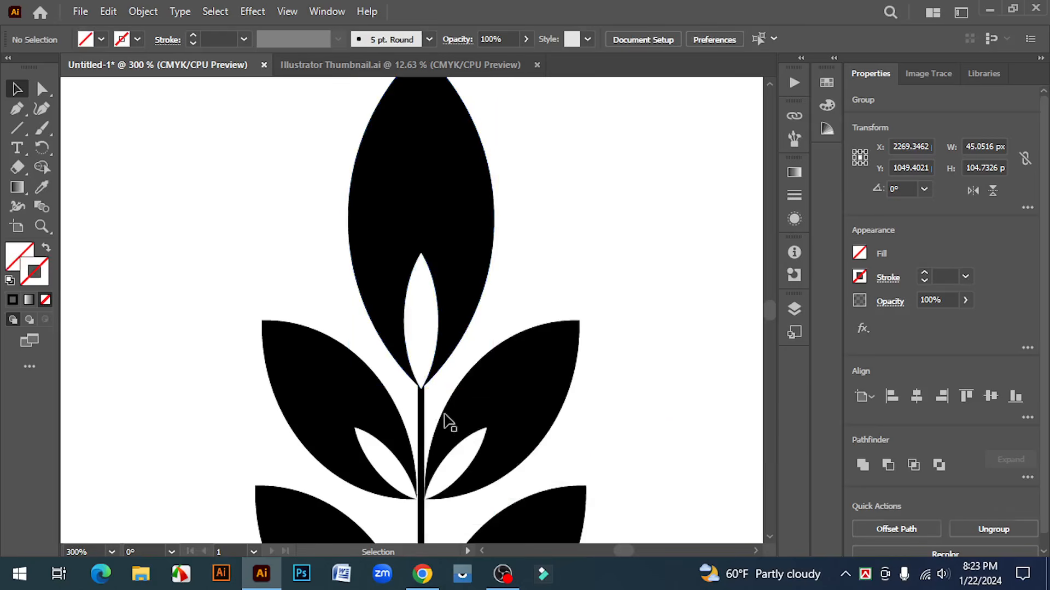
Step: Scale the single top leaf down proportionally from its base to about 34 by 79 px
key("ctrl+minus")
key("ctrl+minus")
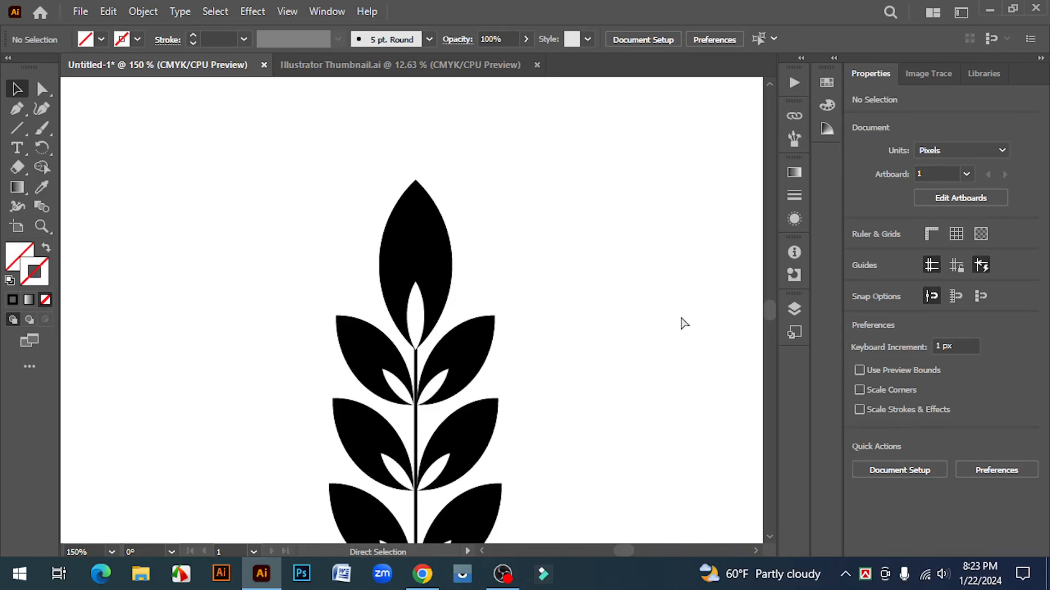
left_click(429, 208)
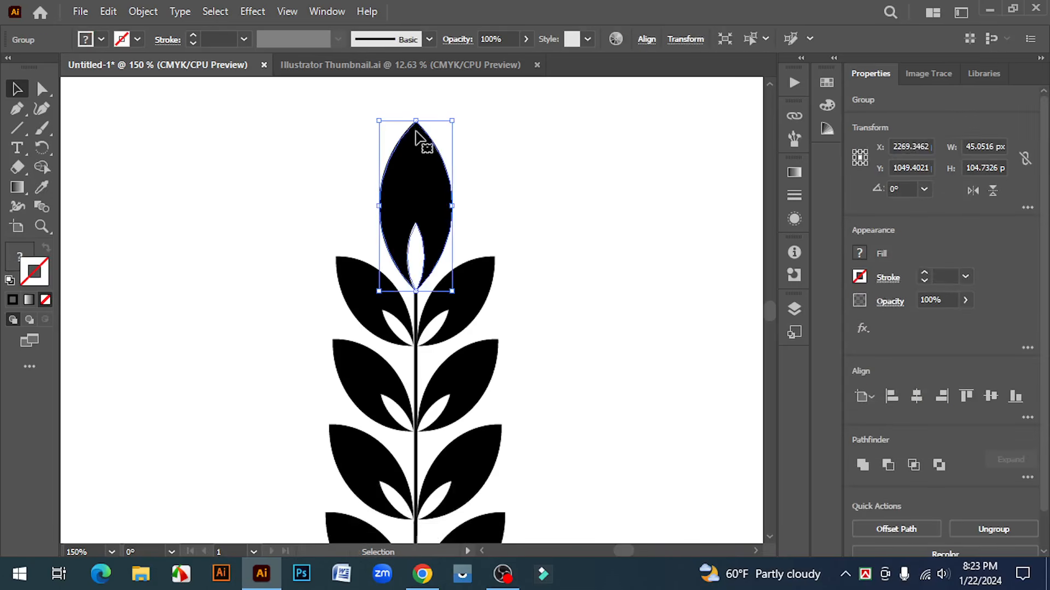
left_click_drag(418, 127, 421, 155)
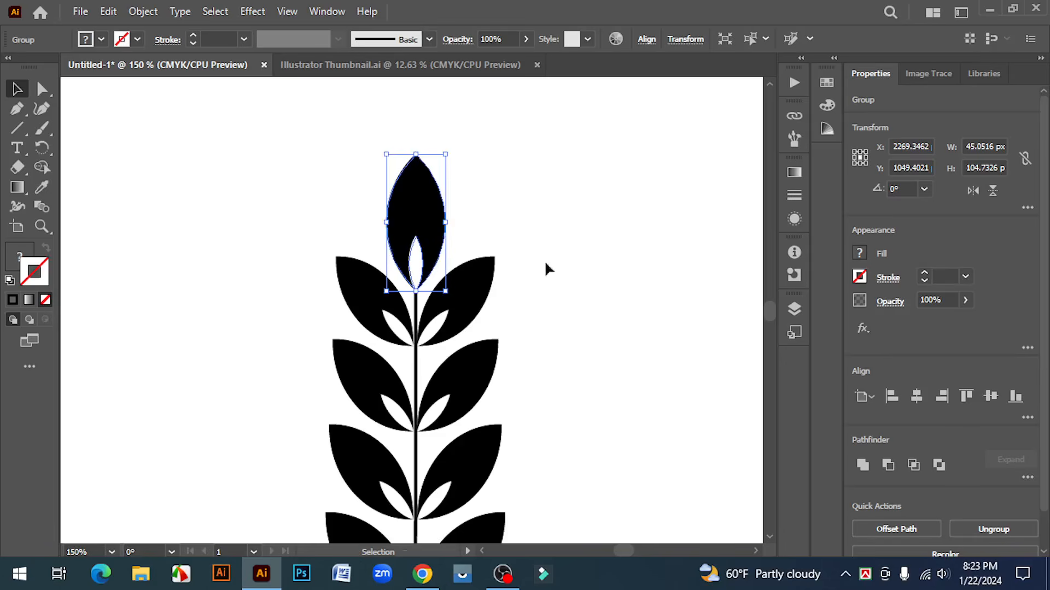
left_click(582, 278)
left_click(433, 207)
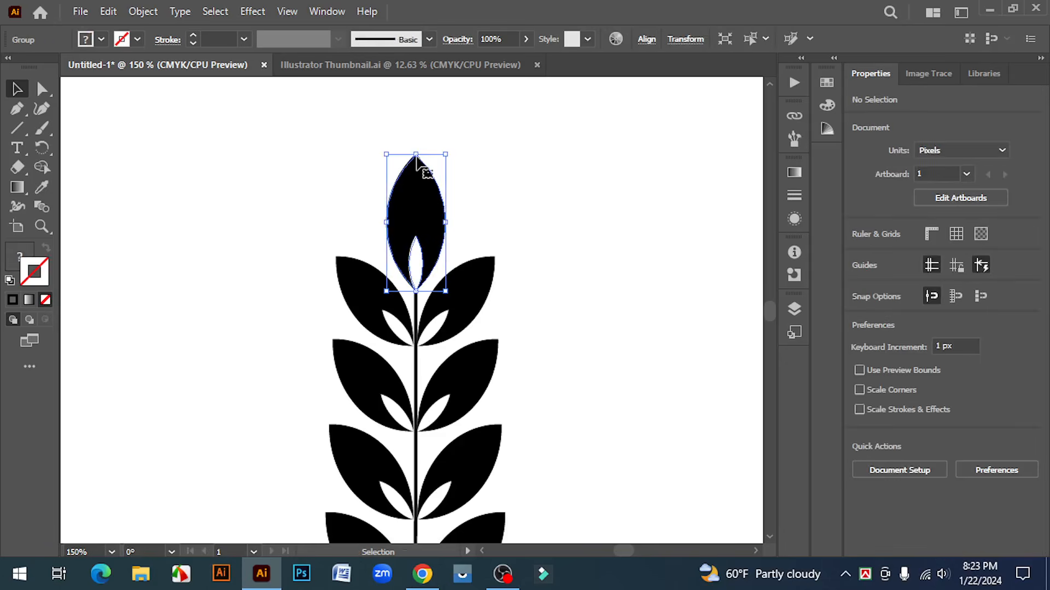
left_click_drag(416, 155, 420, 165)
left_click(640, 316)
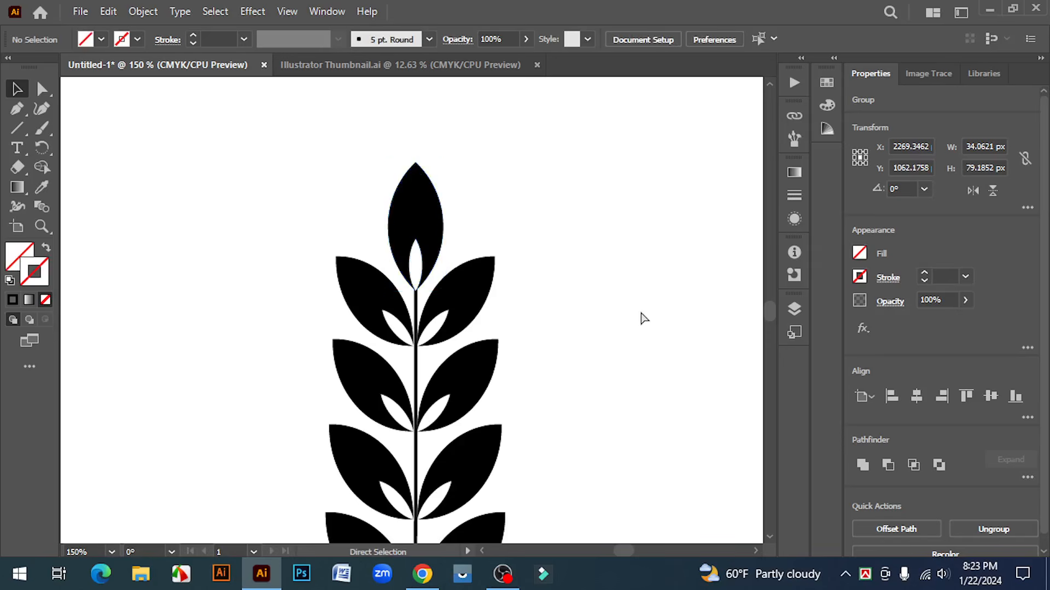
Step: Enlarge the top leaf slightly from its base to about 38 by 89 px
key("ctrl+minus")
key("ctrl+minus")
key("ctrl+minus")
scroll(634, 315, "down", 1)
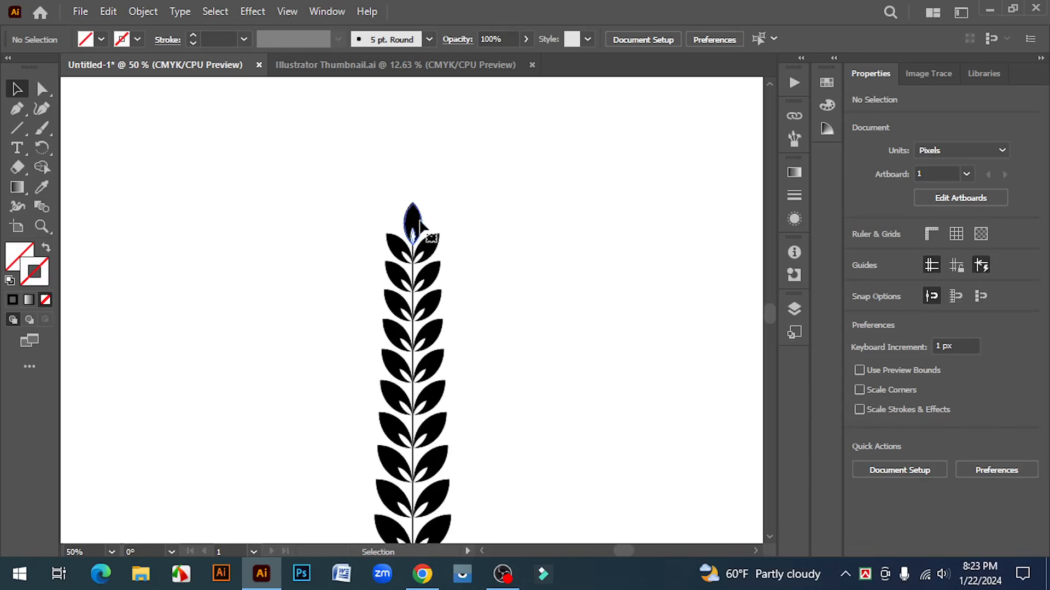
left_click_drag(412, 209, 413, 194)
left_click(548, 296)
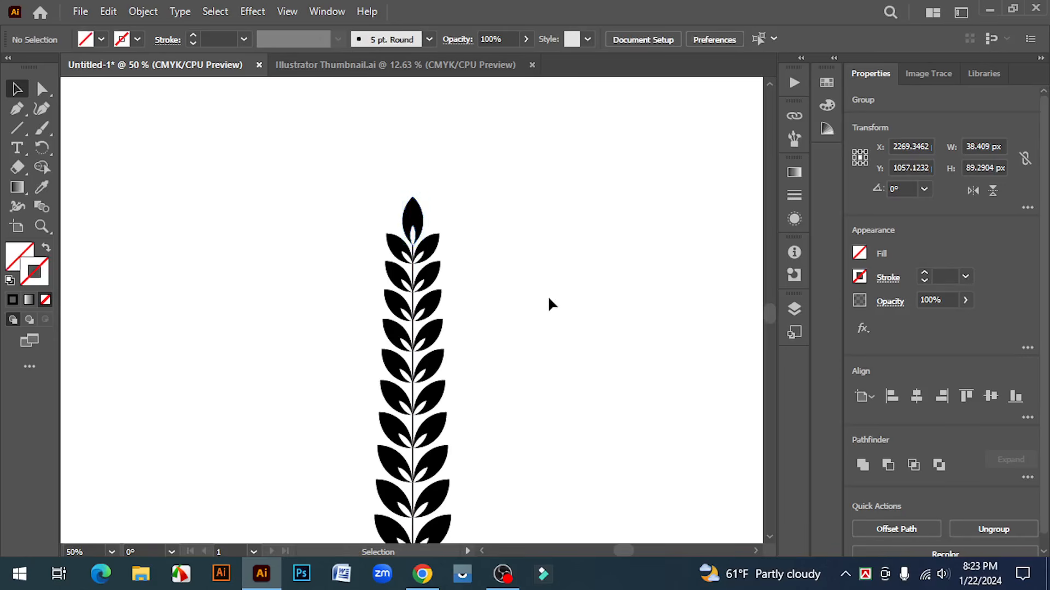
Step: Group the leaf column, the top leaf and the stem line into one branch, with the brush library on view
key("ctrl+minus")
key("ctrl+minus")
scroll(548, 296, "down", 3)
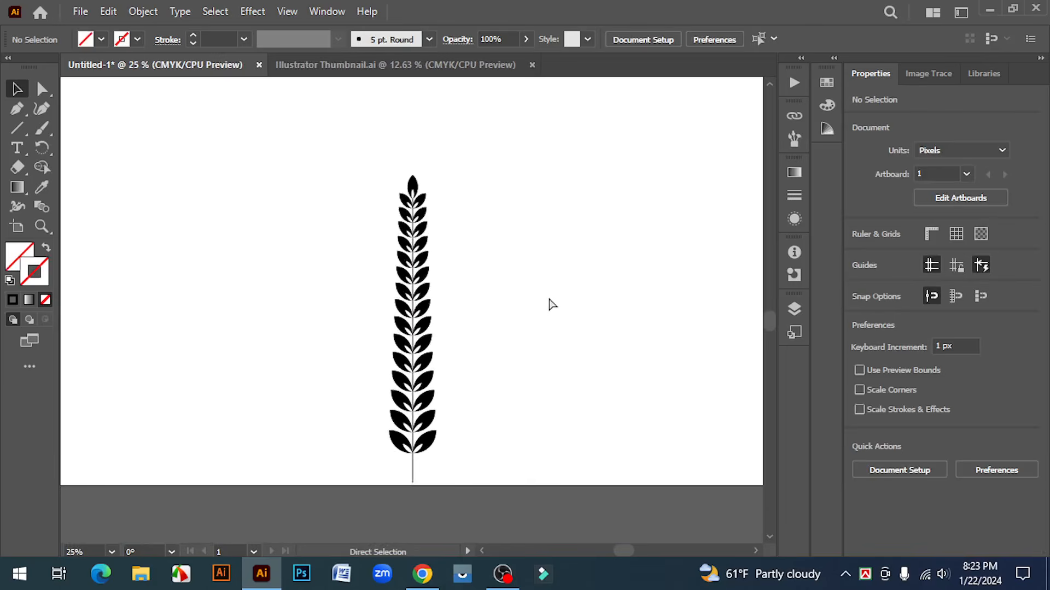
left_click_drag(409, 258, 555, 499)
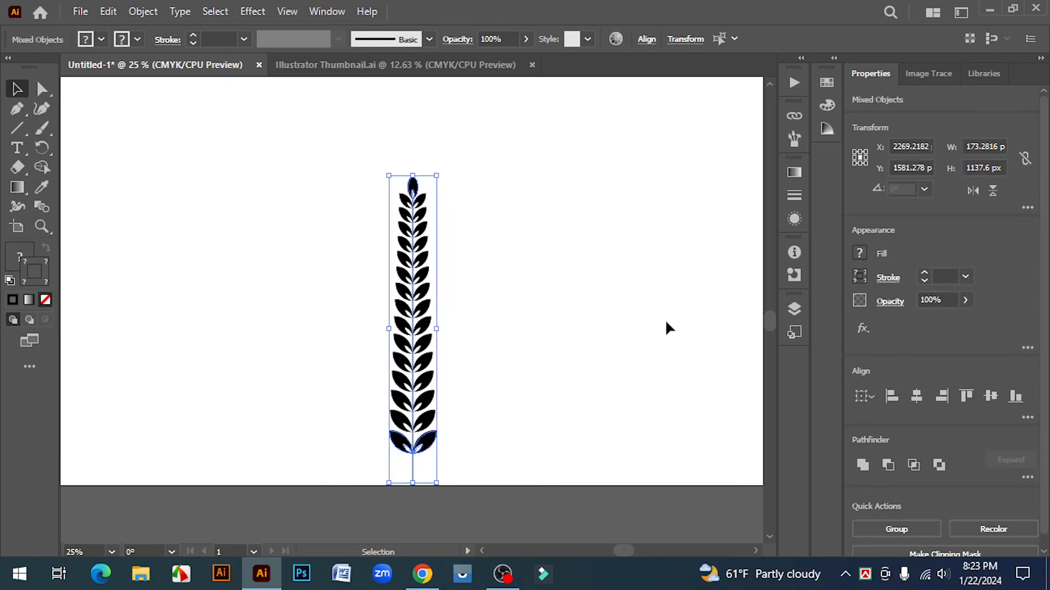
scroll(733, 229, "up", 1)
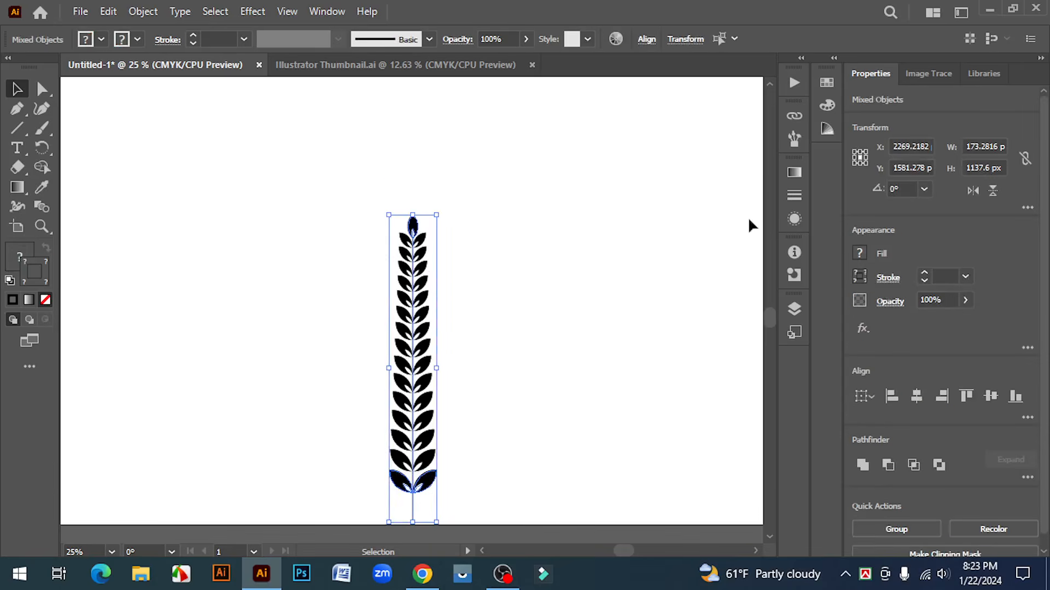
left_click(793, 139)
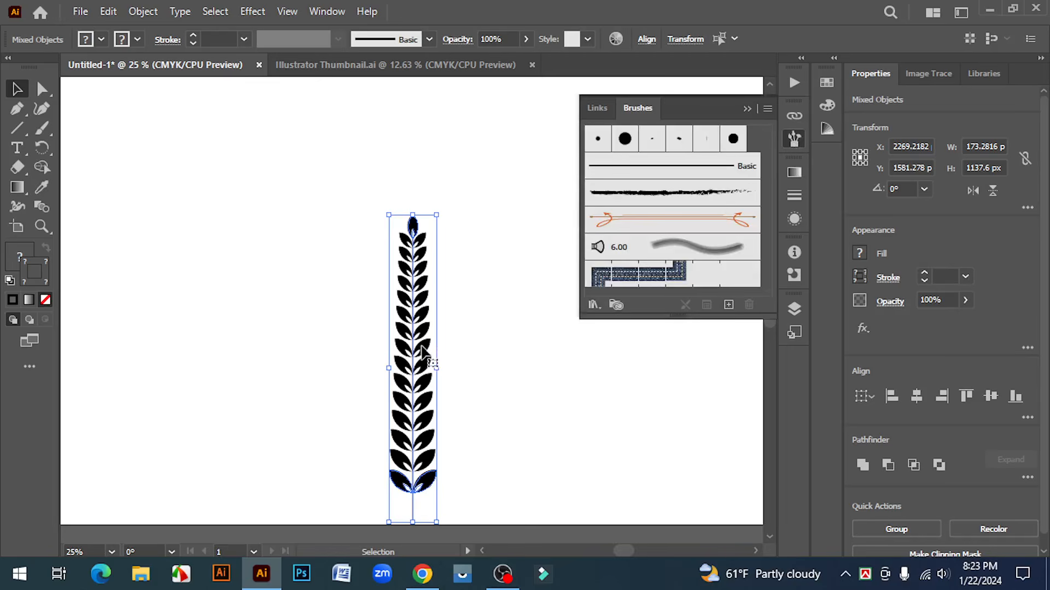
scroll(487, 296, "down", 1)
right_click(413, 212)
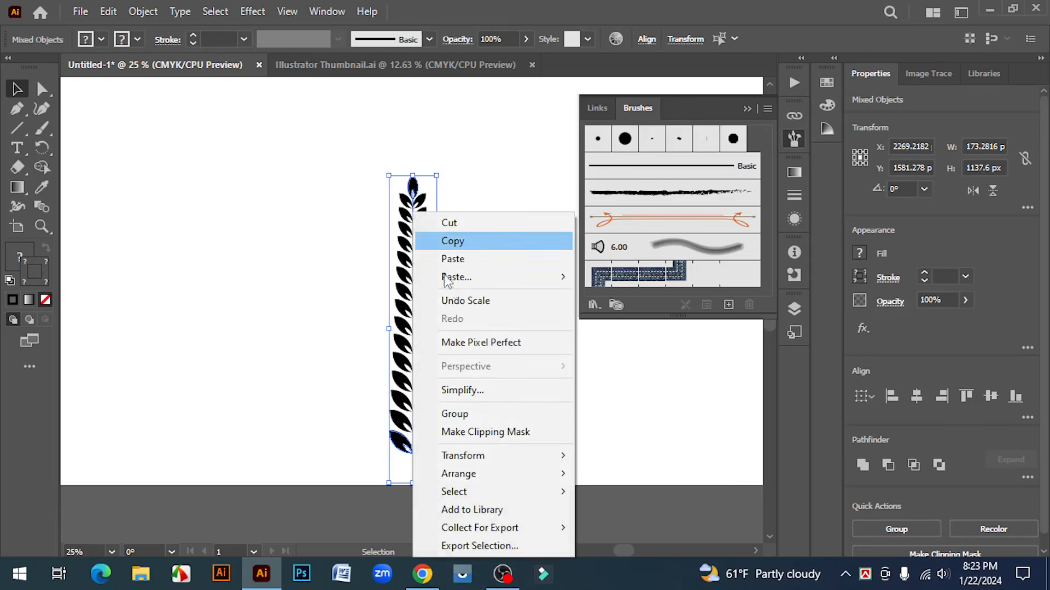
left_click(499, 416)
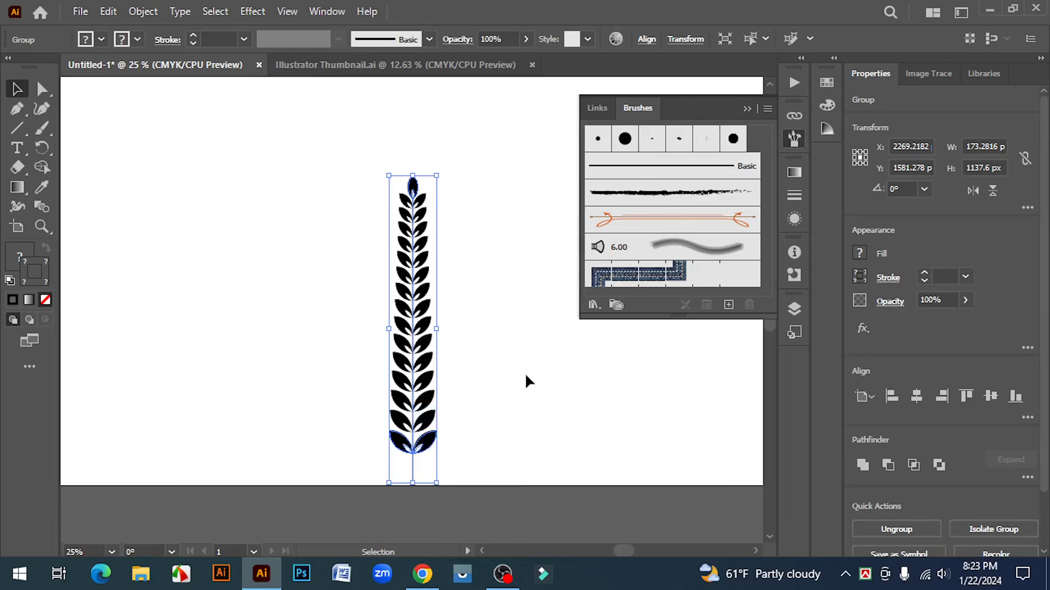
left_click(525, 372)
Step: Create a new Art Brush from the grouped branch, keeping the default name and options
left_click(420, 294)
left_click_drag(438, 295, 678, 242)
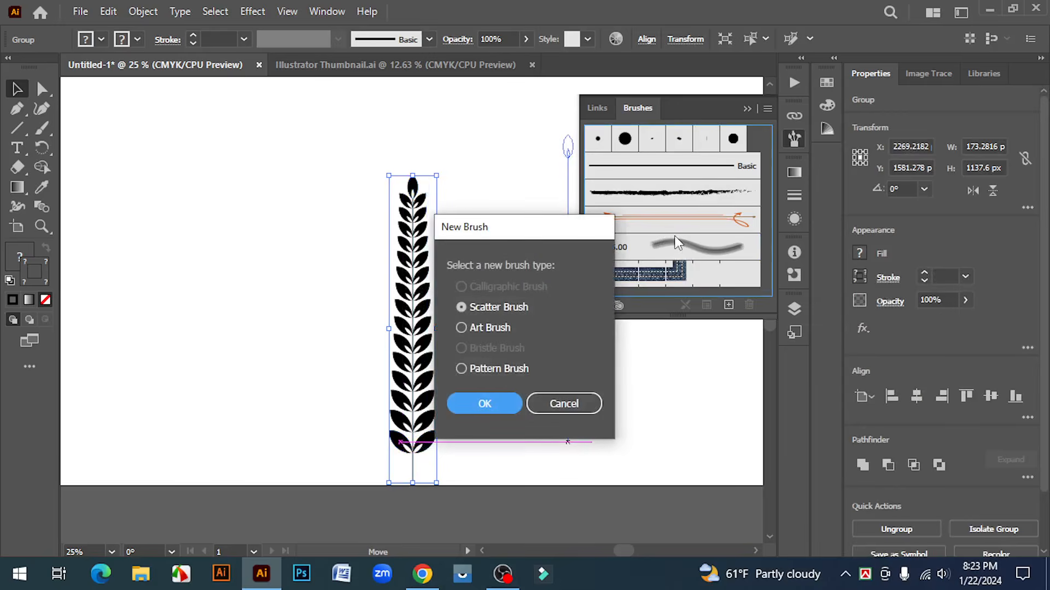
left_click(462, 328)
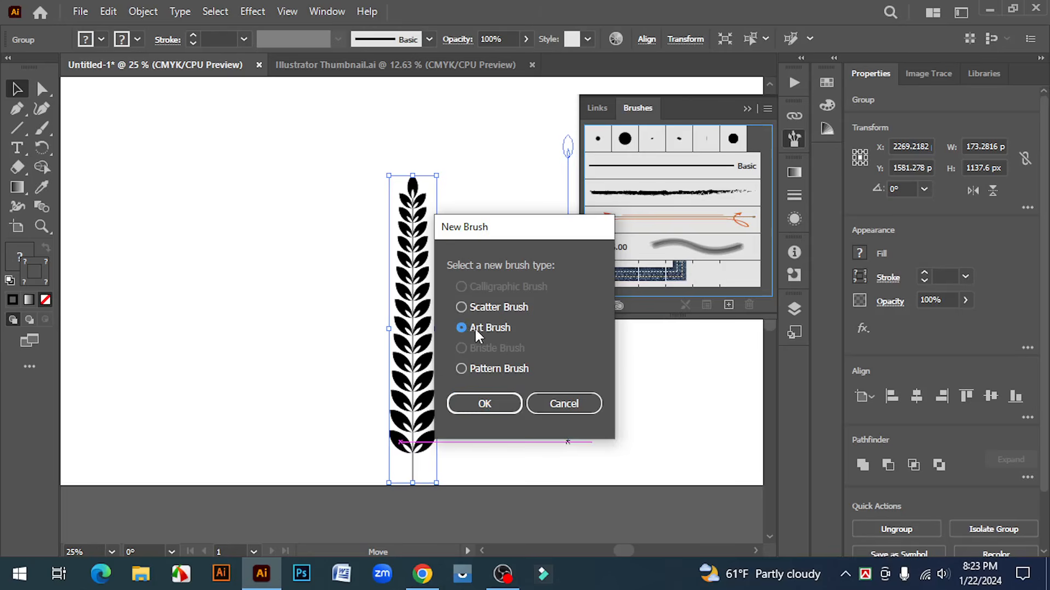
left_click(502, 408)
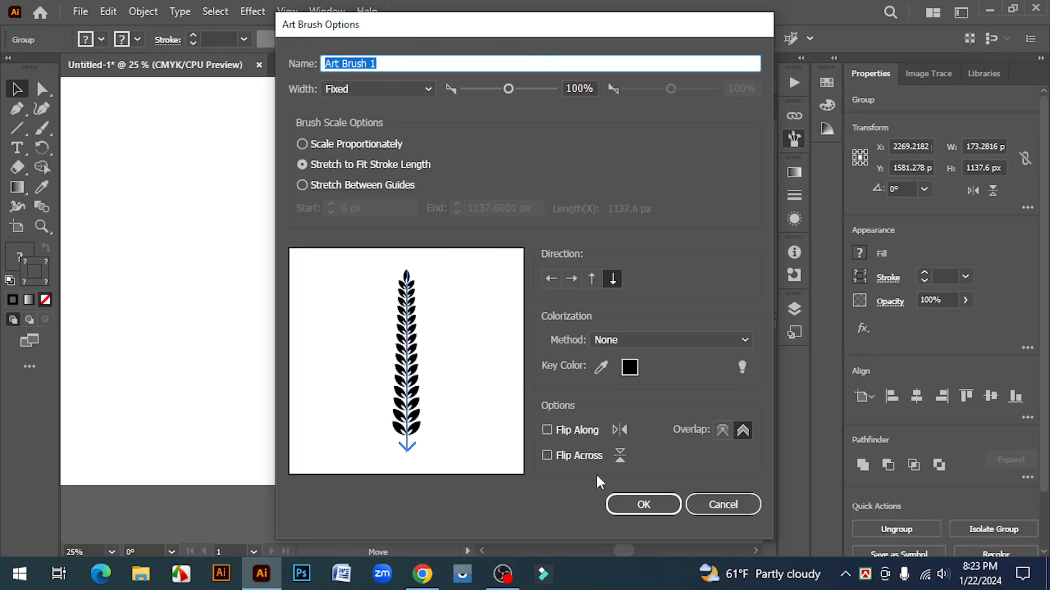
left_click(644, 504)
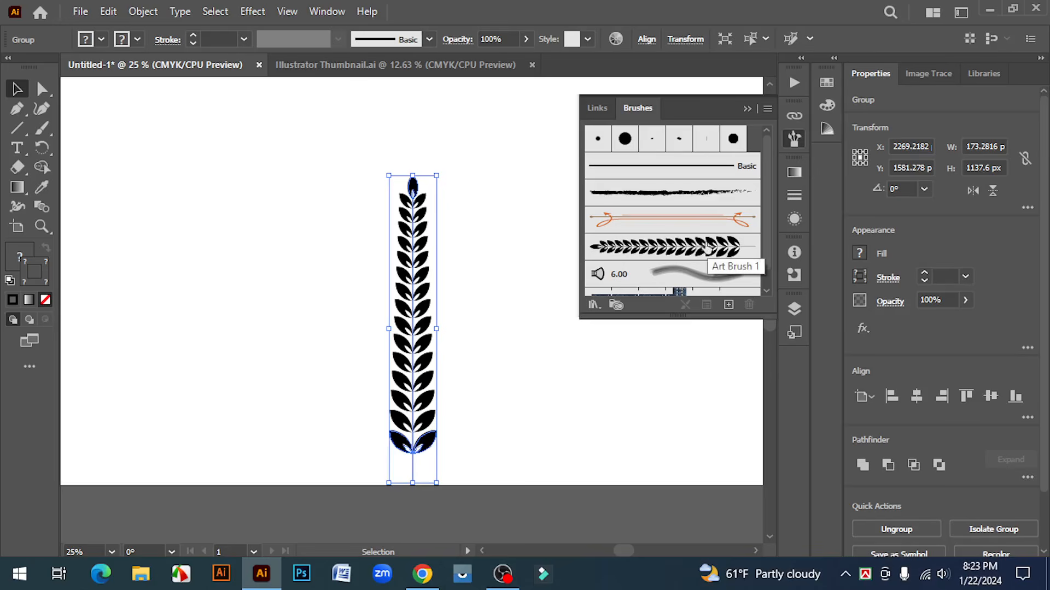
left_click(510, 391)
Step: Move the original branch to the far left edge of the artboard to free the centre
key("ctrl+minus")
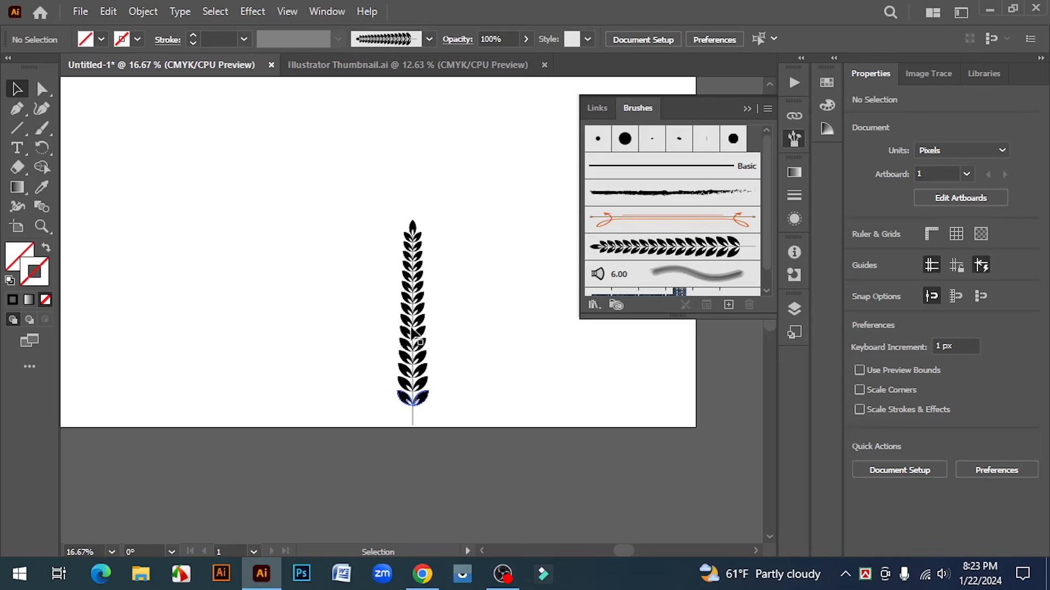
left_click_drag(417, 311, 99, 303)
scroll(382, 350, "up", 2)
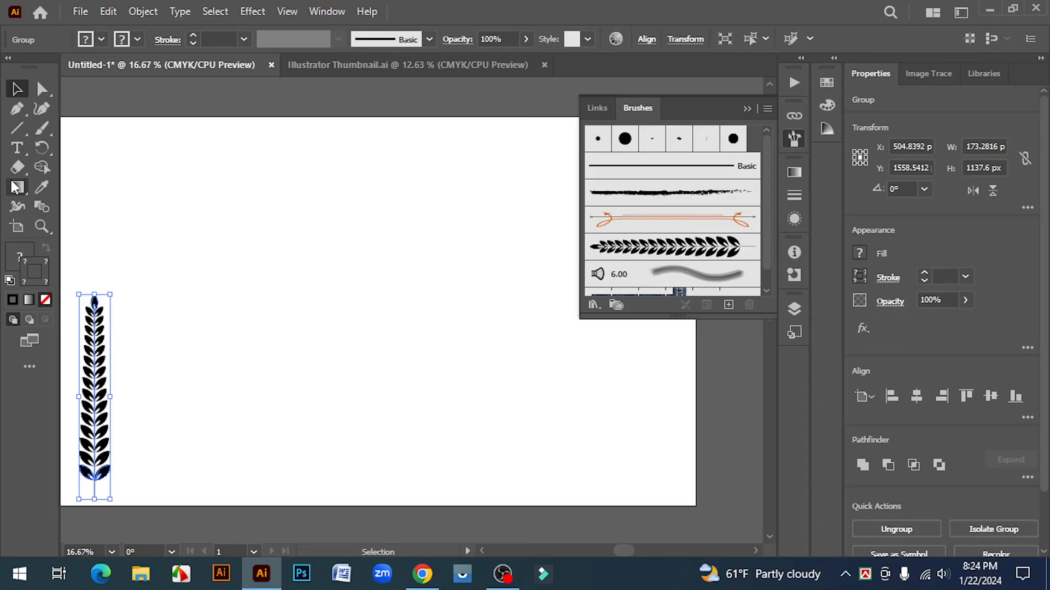
Step: Draw a circle about 1009 px in diameter near the middle of the artboard
left_click(14, 130)
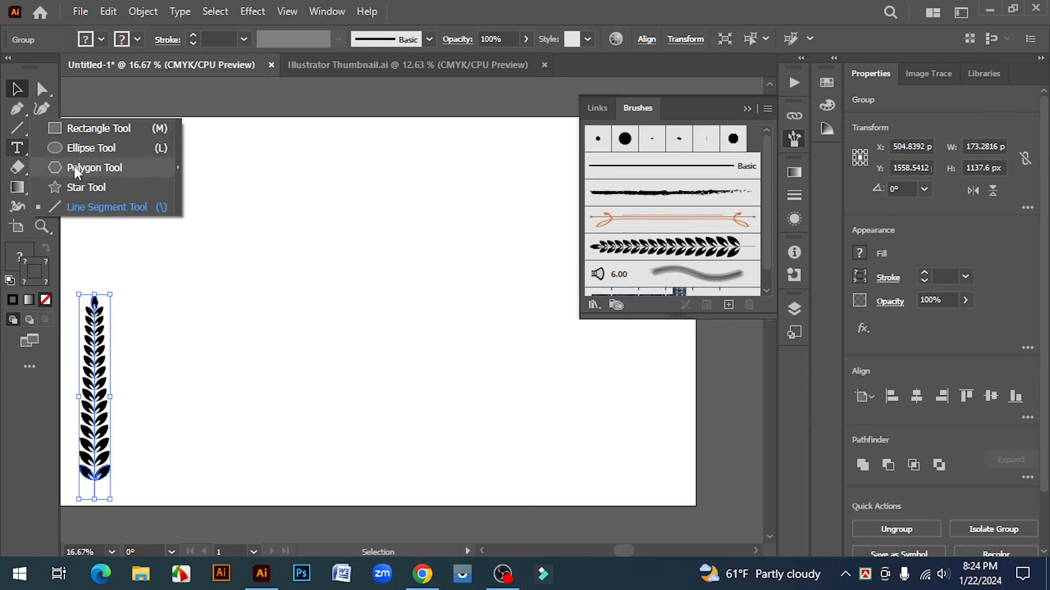
left_click(91, 148)
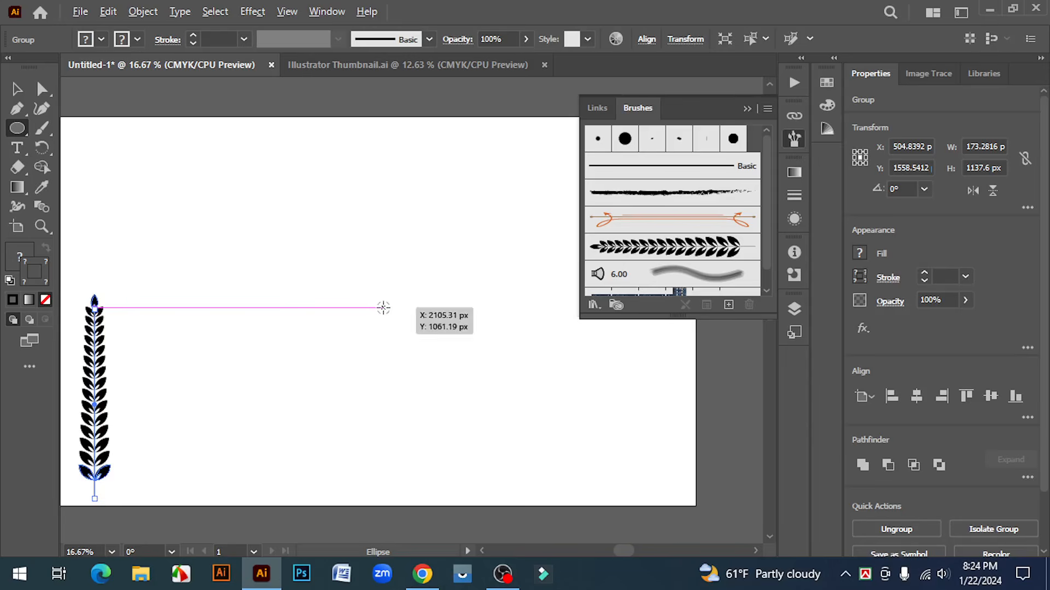
left_click_drag(383, 308, 456, 398)
left_click(17, 89)
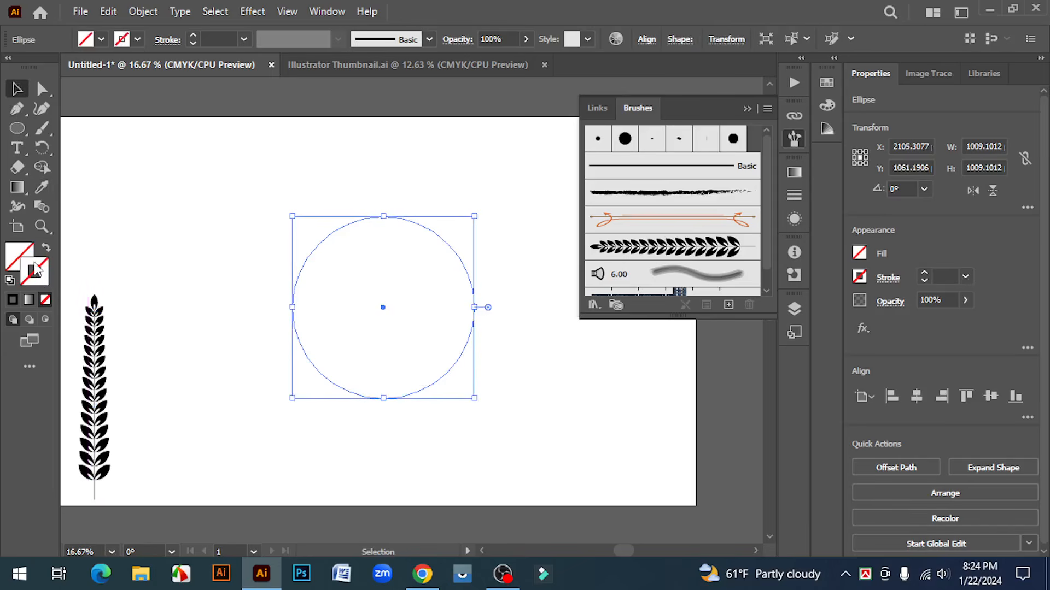
Step: Give the circle a black stroke with a weight of 4 pt
double_click(35, 267)
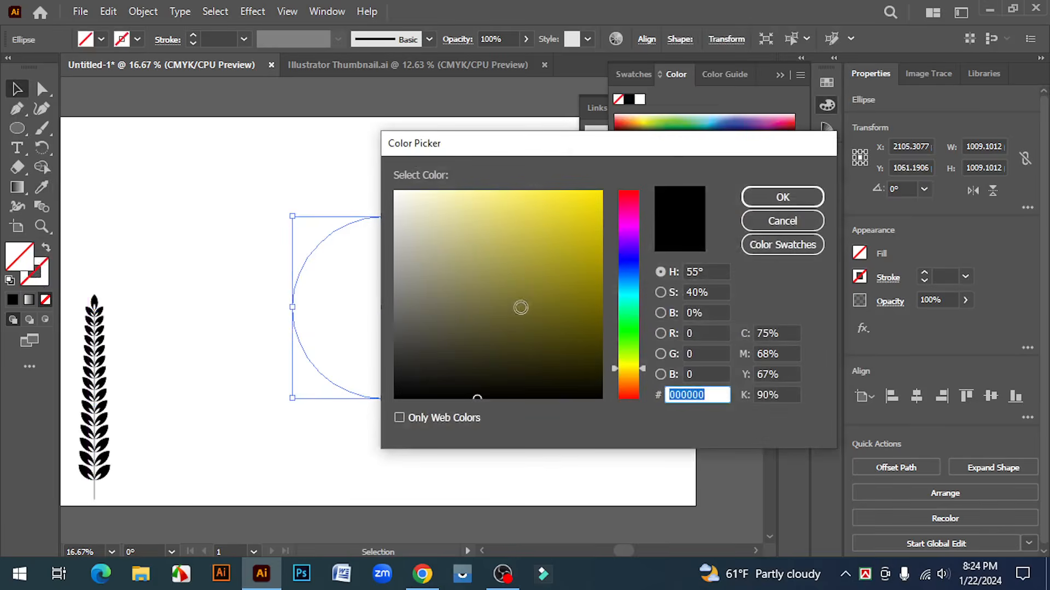
left_click_drag(437, 358, 620, 416)
left_click(782, 197)
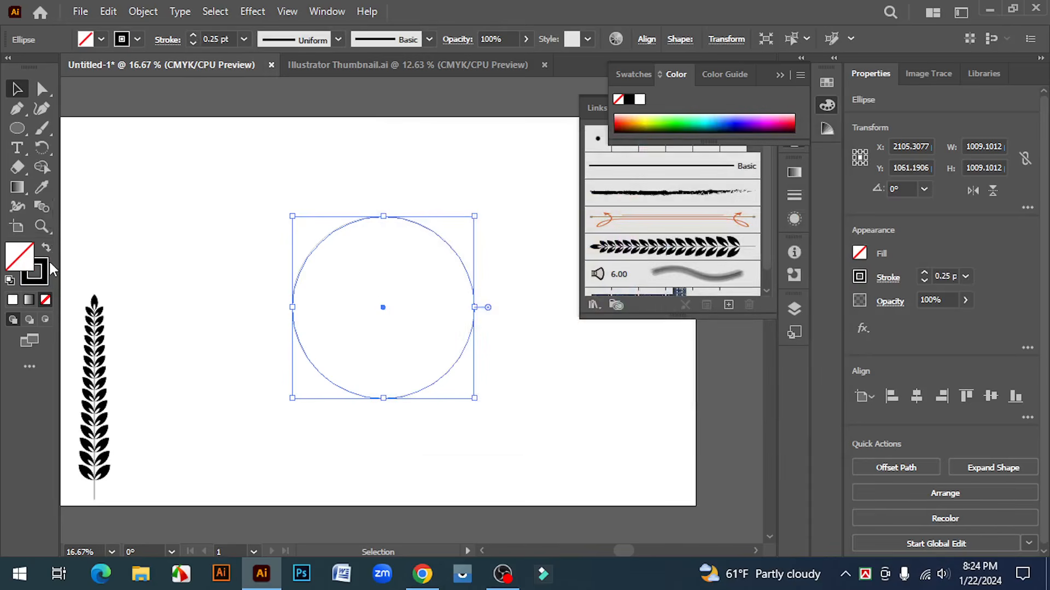
left_click(42, 263)
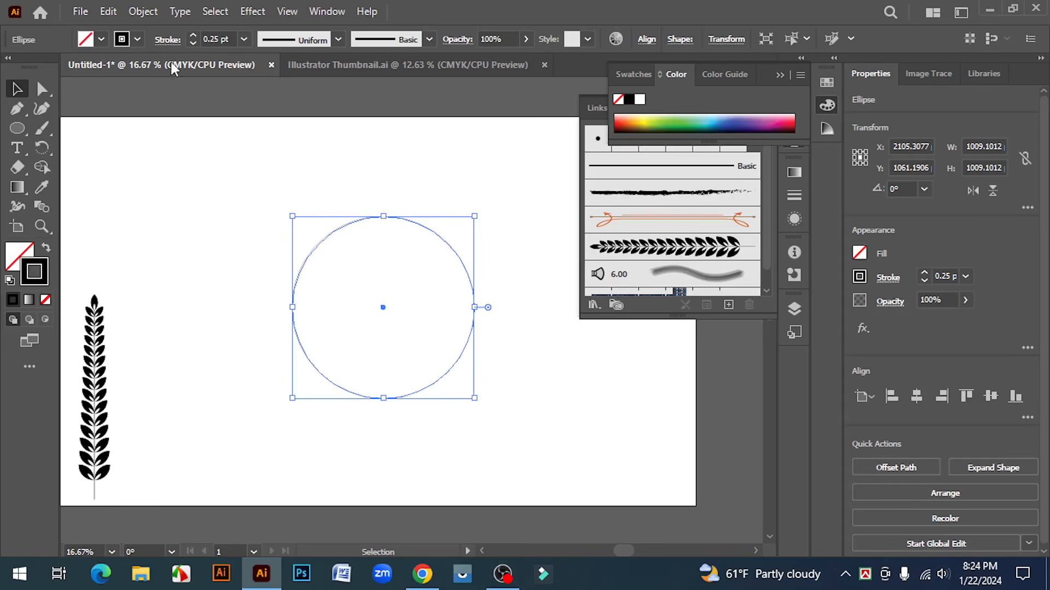
left_click(193, 35)
left_click(193, 35)
left_click(192, 35)
left_click(193, 35)
left_click(193, 35)
left_click(263, 141)
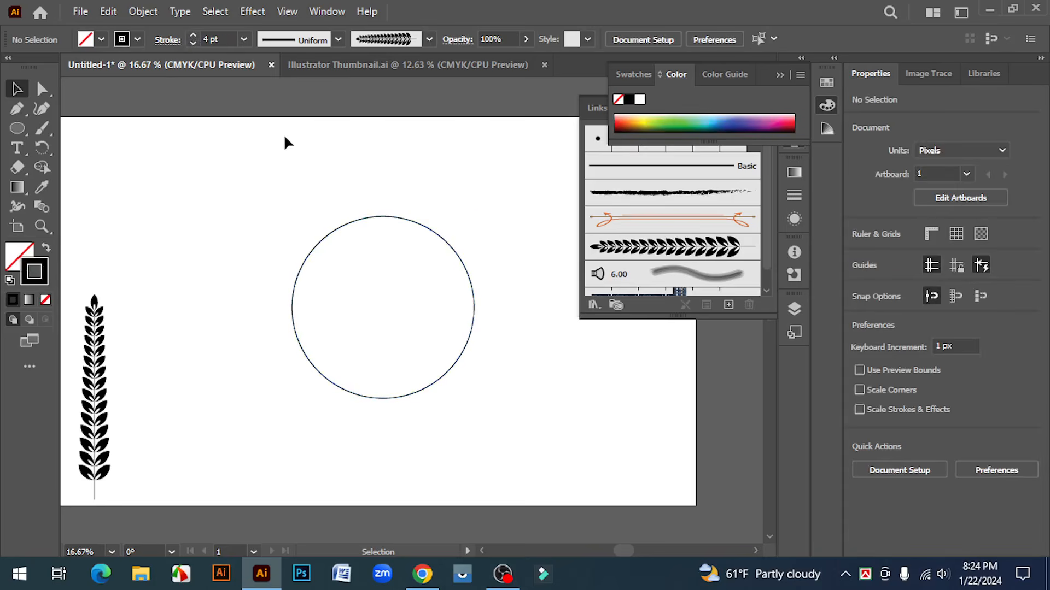
Step: Delete the circle's right anchor point to leave only the left half as an open arc
left_click(42, 88)
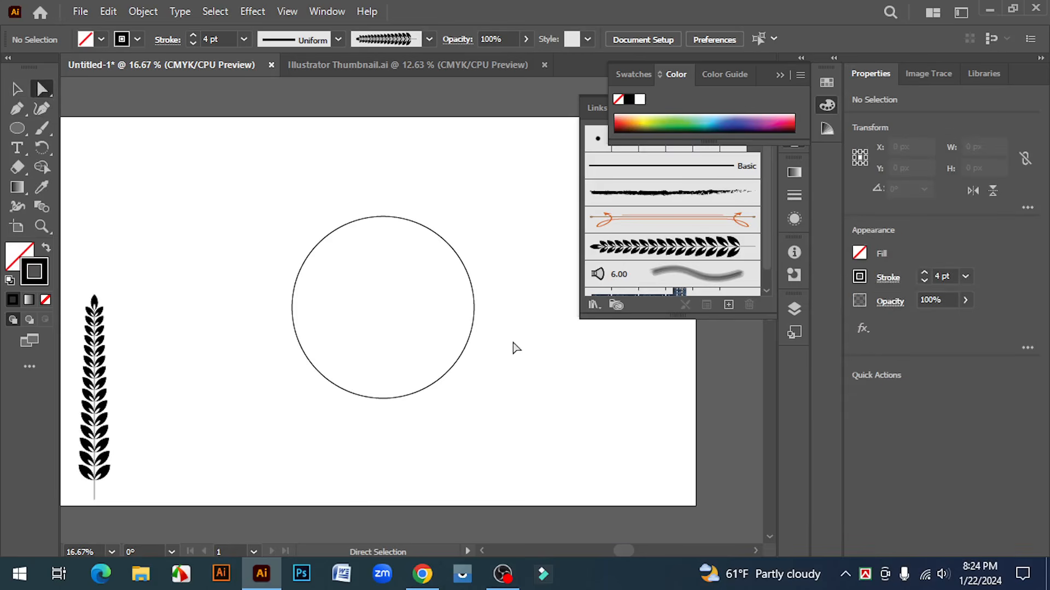
left_click_drag(530, 374, 461, 236)
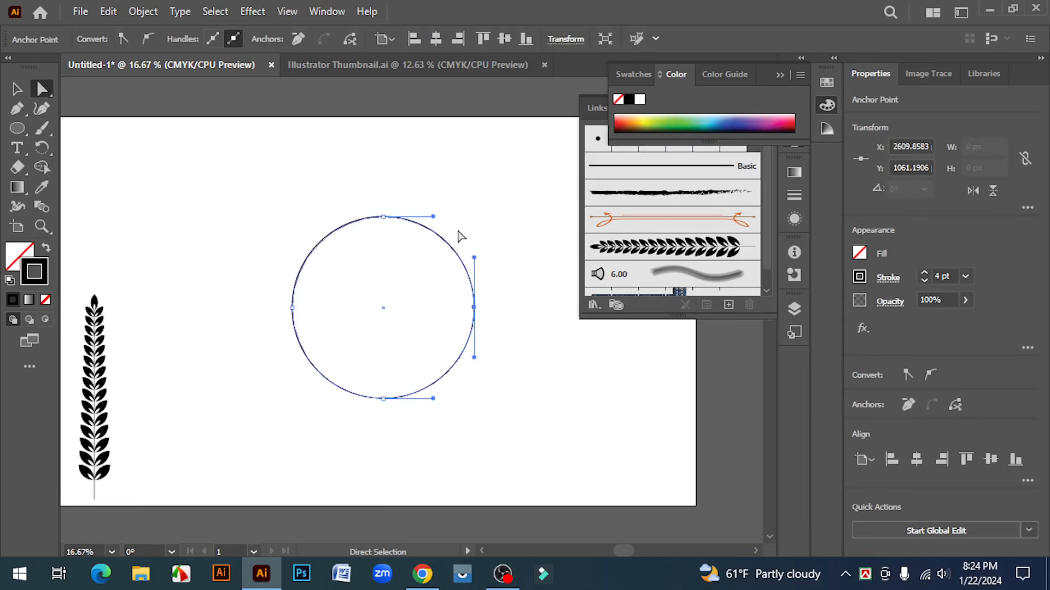
key("Delete")
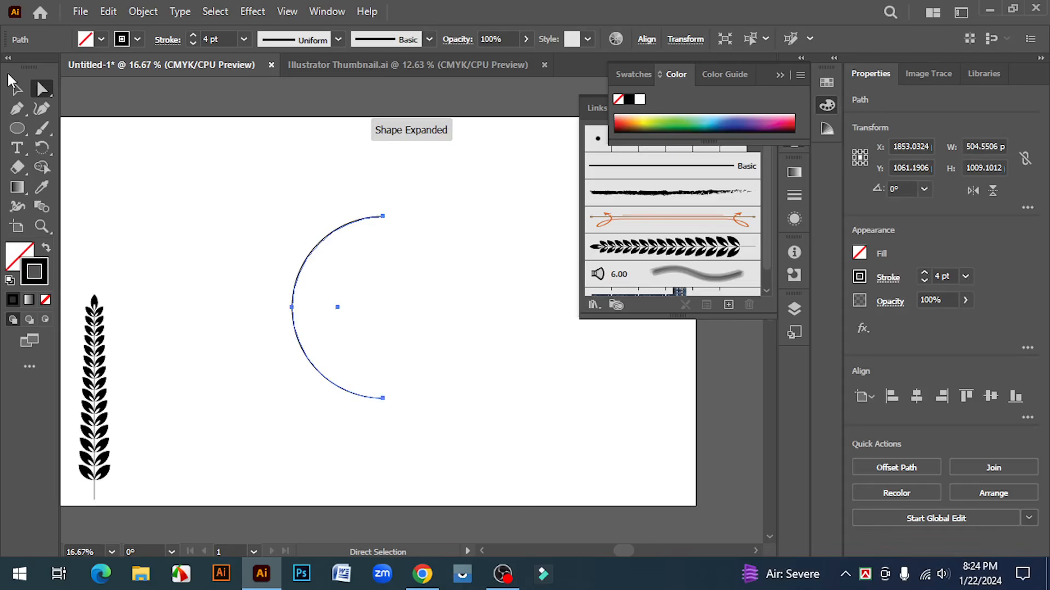
key("v")
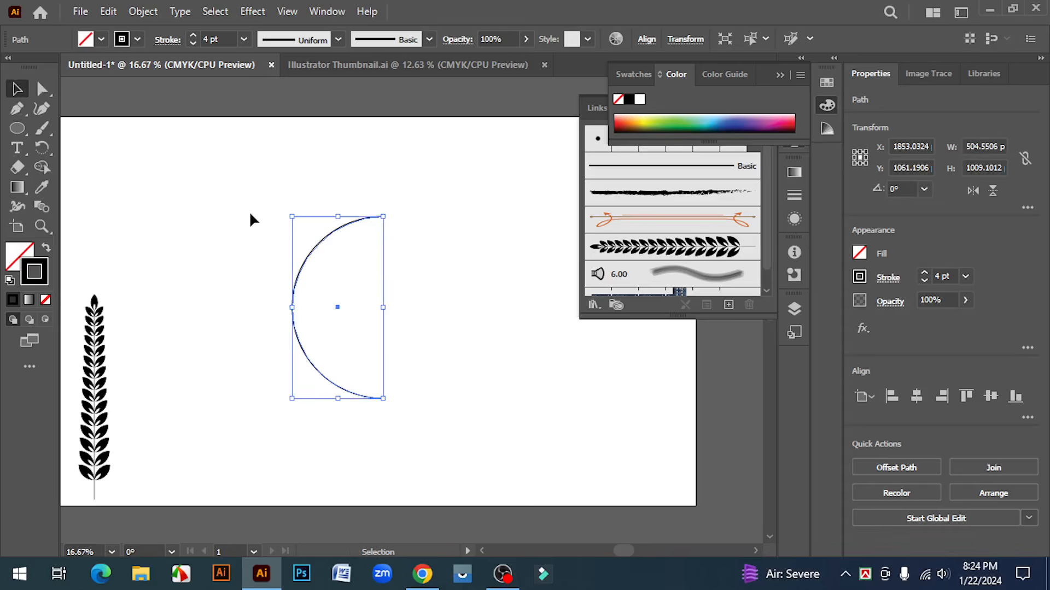
left_click(519, 284)
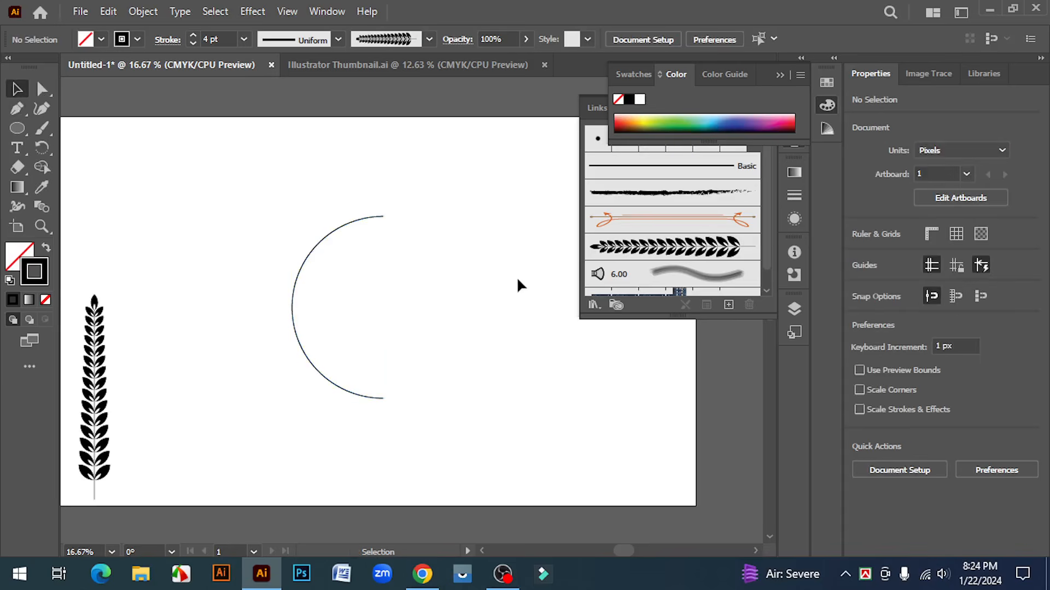
Step: Apply the new leaf branch art brush to the half-circle arc
left_click(336, 230)
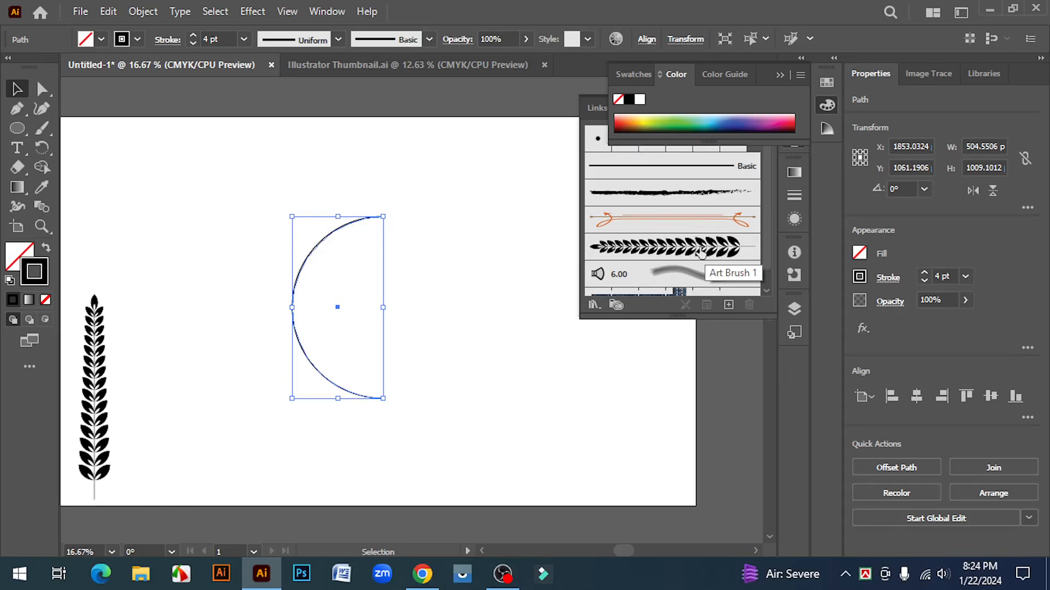
left_click(687, 249)
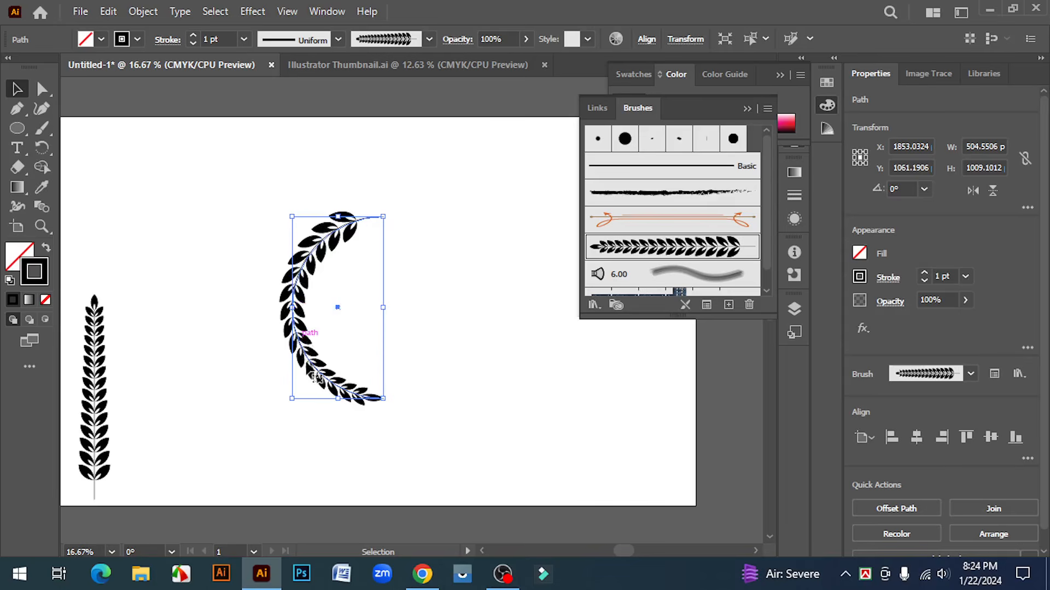
left_click(461, 308)
Step: Flip the brushed arc vertically so the branch tip points to the upper end
left_click(348, 227)
left_click(993, 192)
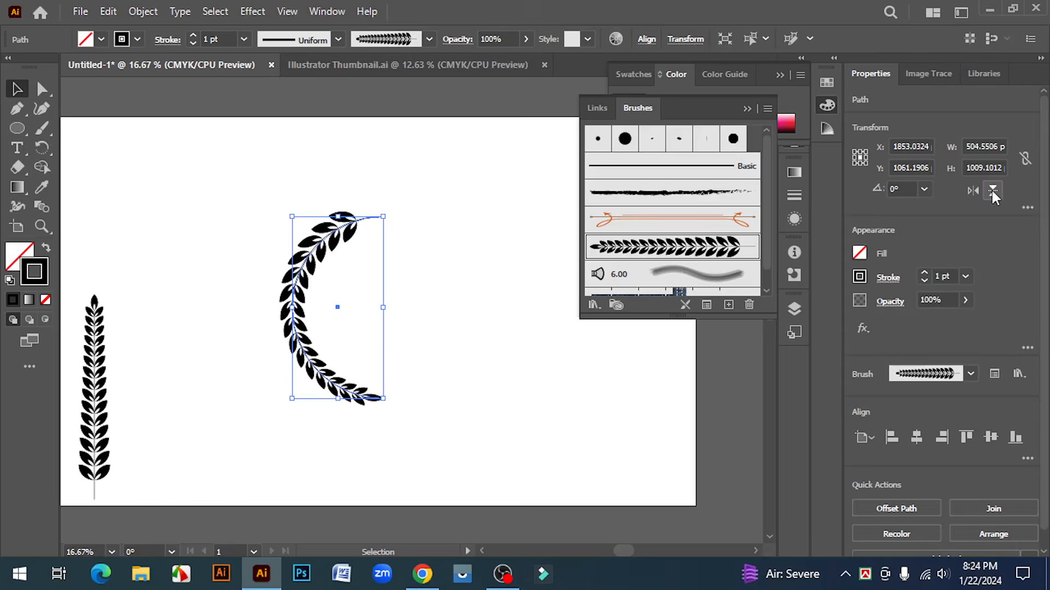
left_click(443, 327)
left_click(330, 236)
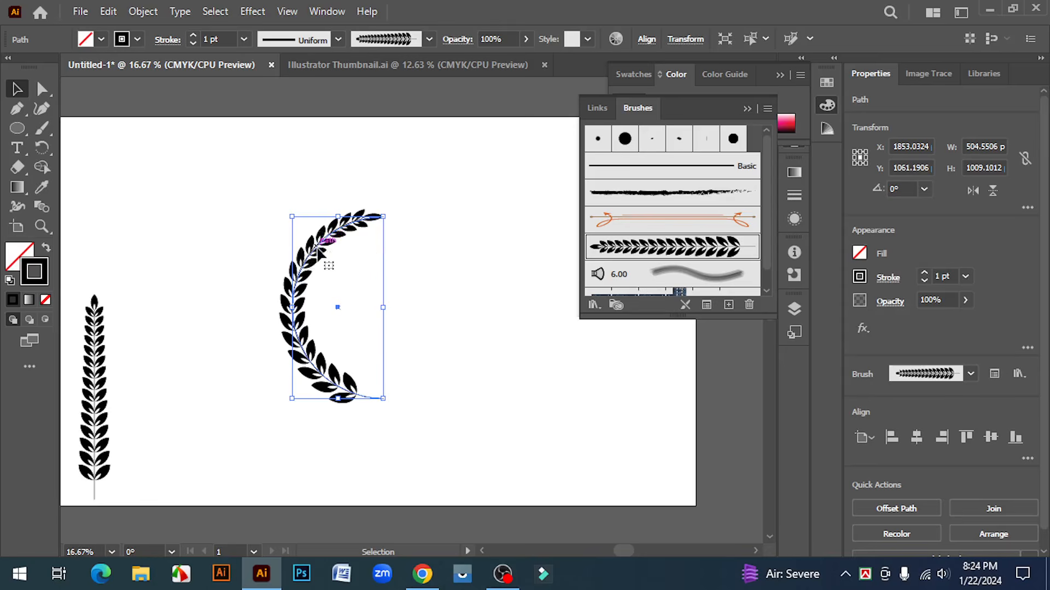
Step: Paste a copy of the brushed arc in front of the original and flip it horizontally
left_click(112, 18)
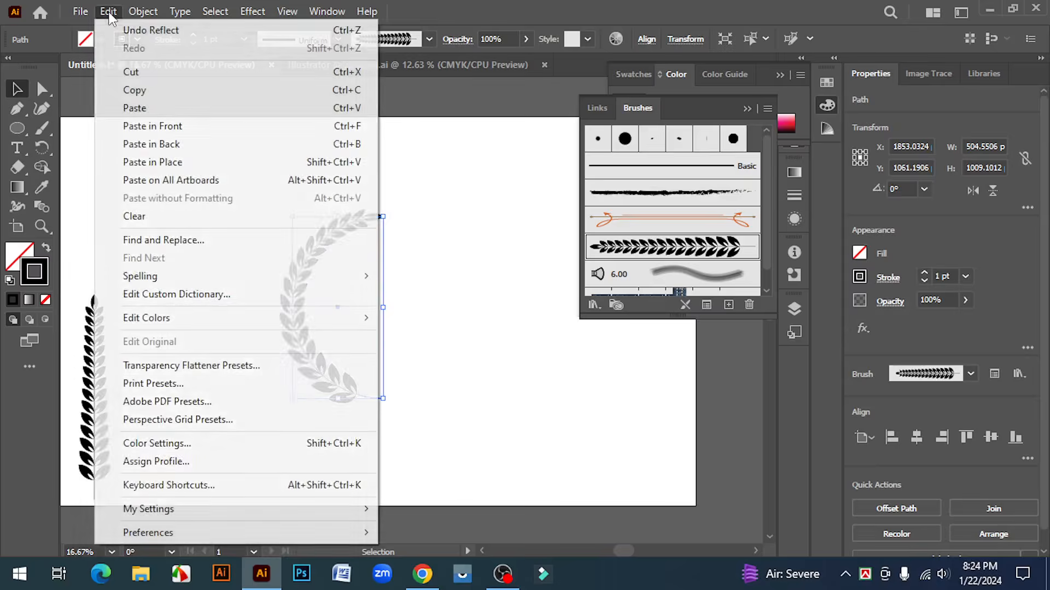
left_click(137, 86)
left_click(115, 13)
left_click(180, 134)
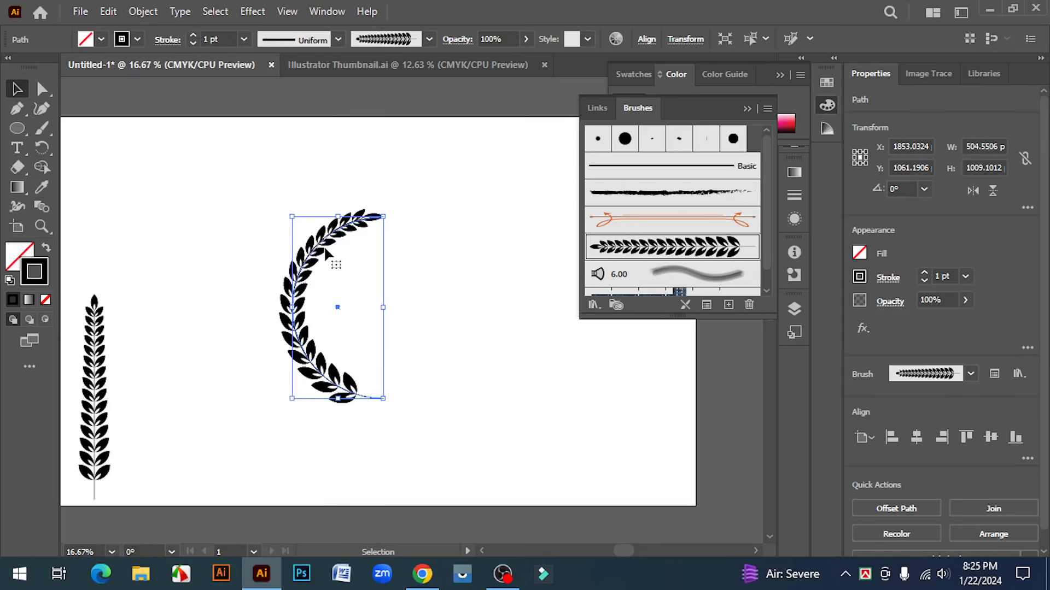
left_click(973, 191)
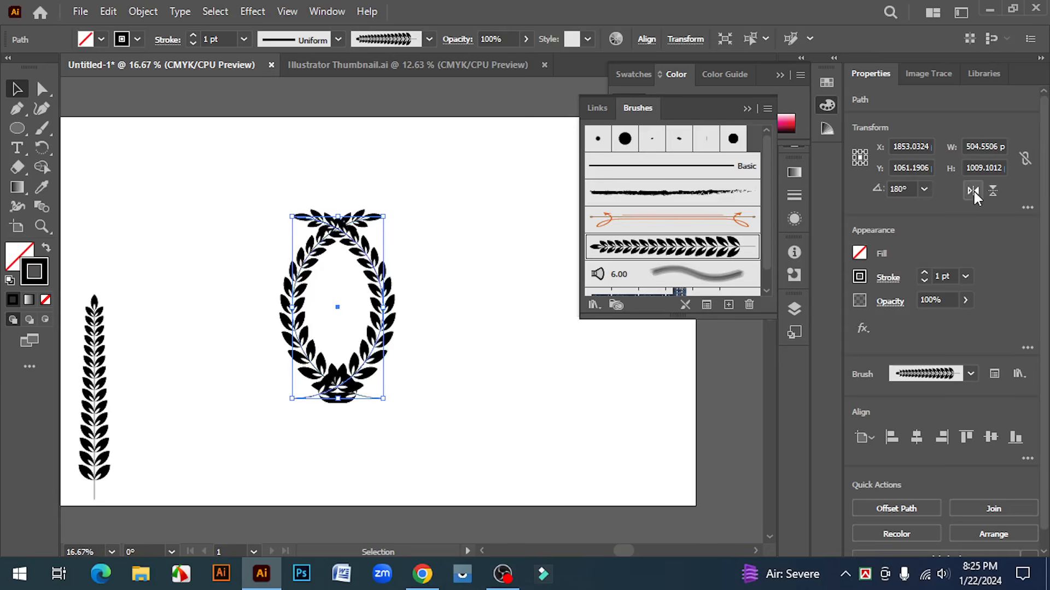
left_click(530, 389)
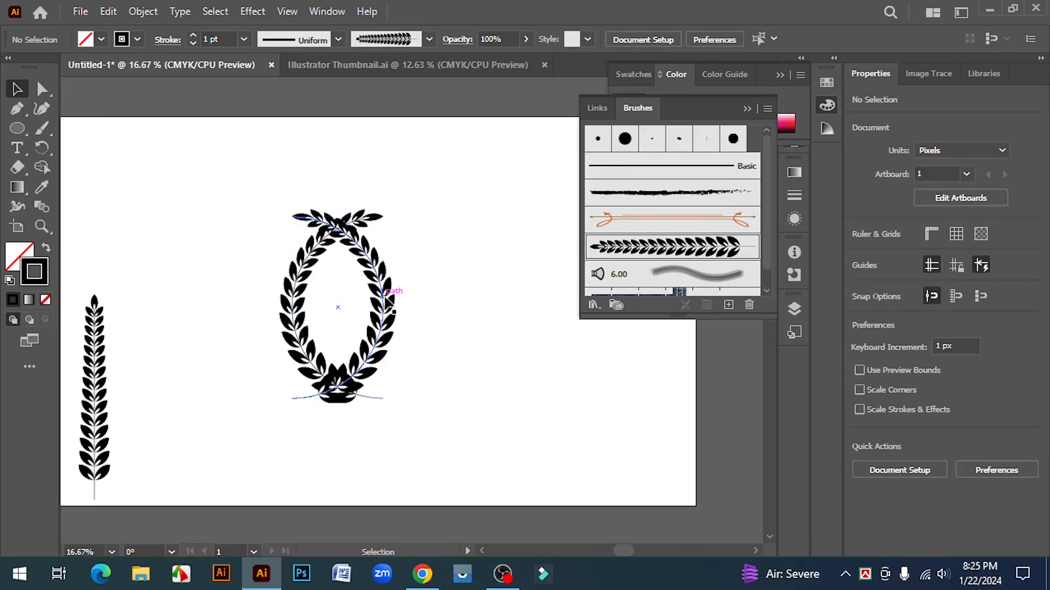
Step: Move the mirrored arc to the right of the original and nudge it back left, leaving a small gap between the two halves
left_click_drag(397, 294, 494, 310)
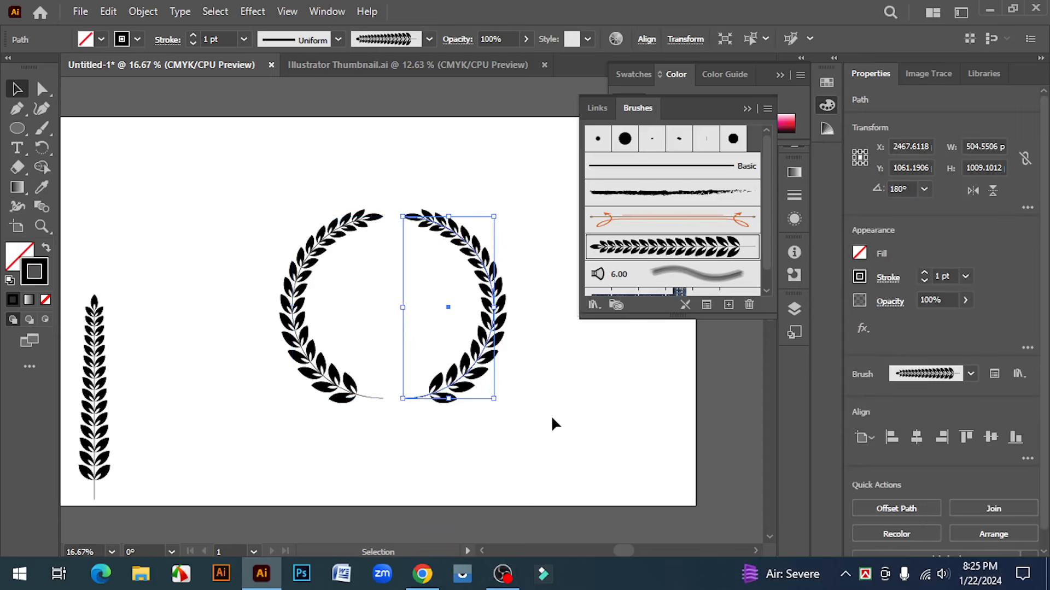
left_click(552, 420)
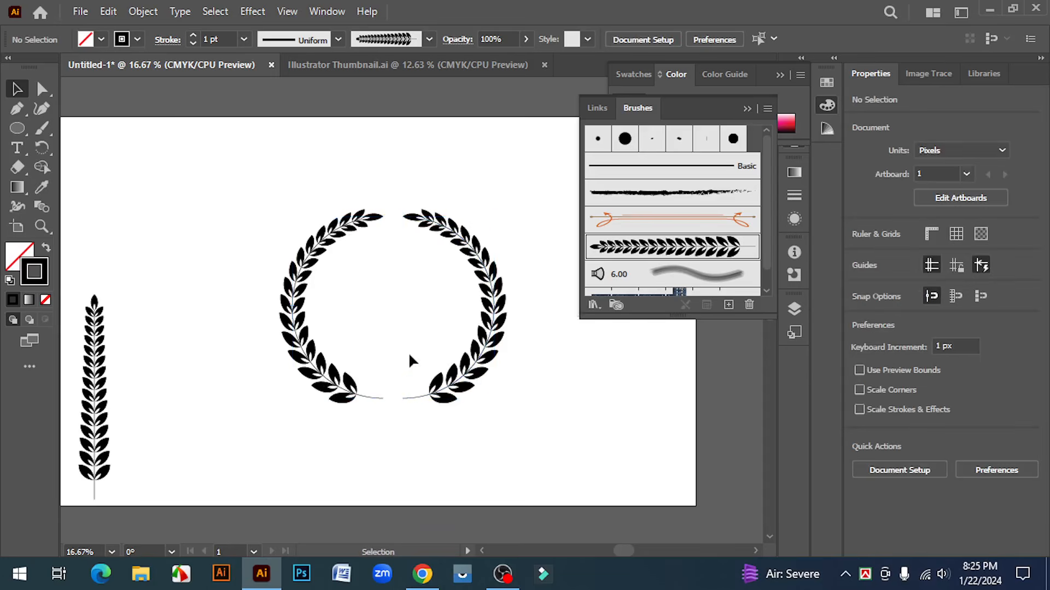
left_click(480, 355)
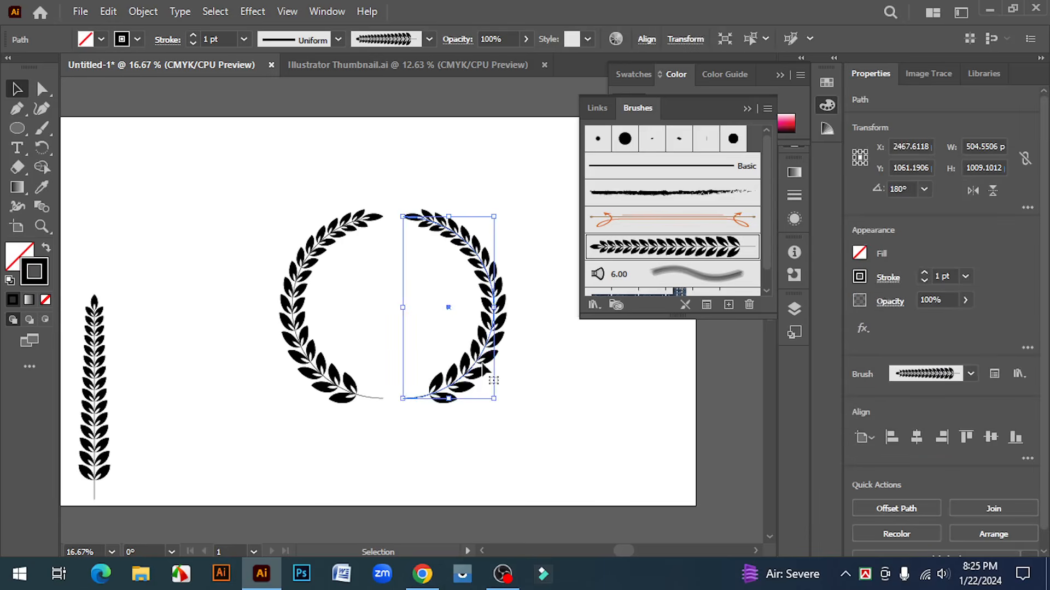
key("Left")
key("Left")
key("Left")
key("Left")
key("Left")
key("Left")
key("Left")
key("Left")
key("Left")
key("Left")
key("Left")
key("Left")
key("Left")
key("Left")
key("Left")
key("Left")
key("Left")
key("Left")
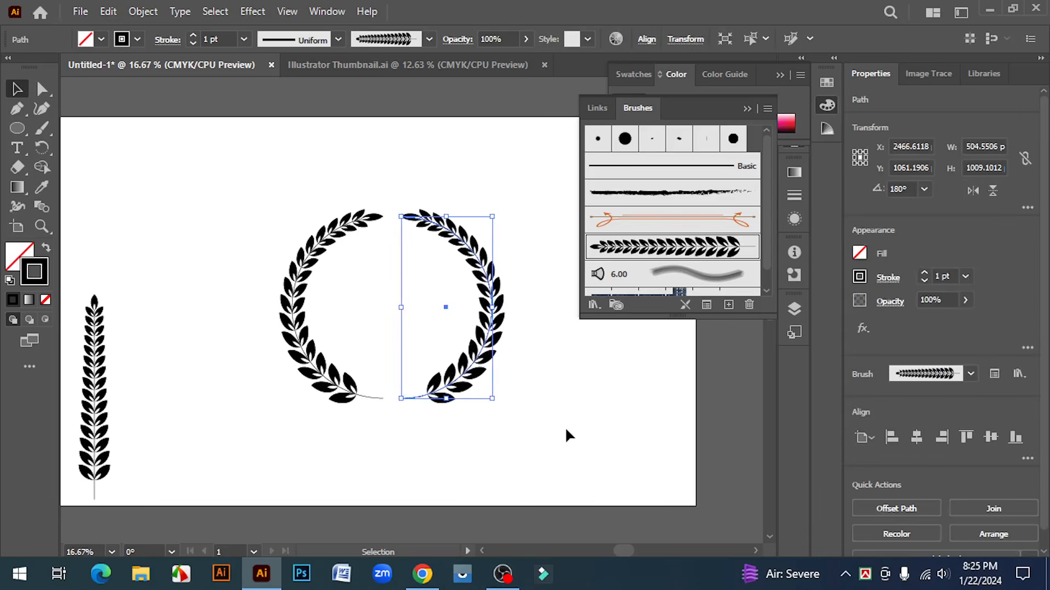
key("Left")
key("Left")
key("Left")
key("Left")
key("Left")
key("Left")
key("Left")
key("Left")
key("Left")
key("Left")
key("Left")
key("Left")
Step: Stretch both wreath halves downward together to a height of about 1064 px
left_click_drag(250, 174, 577, 459)
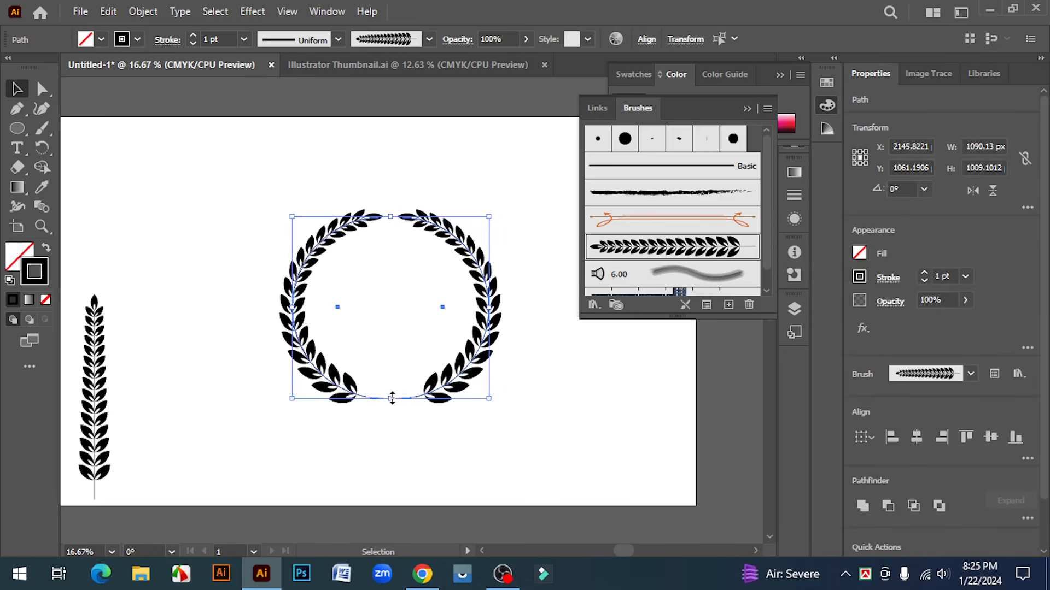
left_click_drag(391, 398, 392, 407)
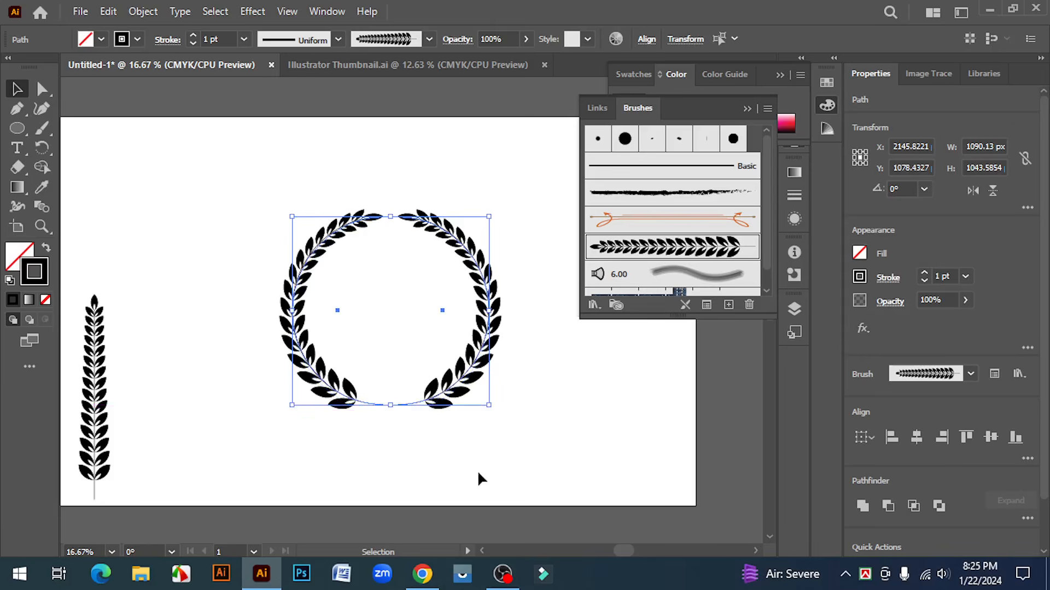
left_click(478, 471)
left_click_drag(262, 211, 455, 401)
left_click_drag(390, 405, 392, 411)
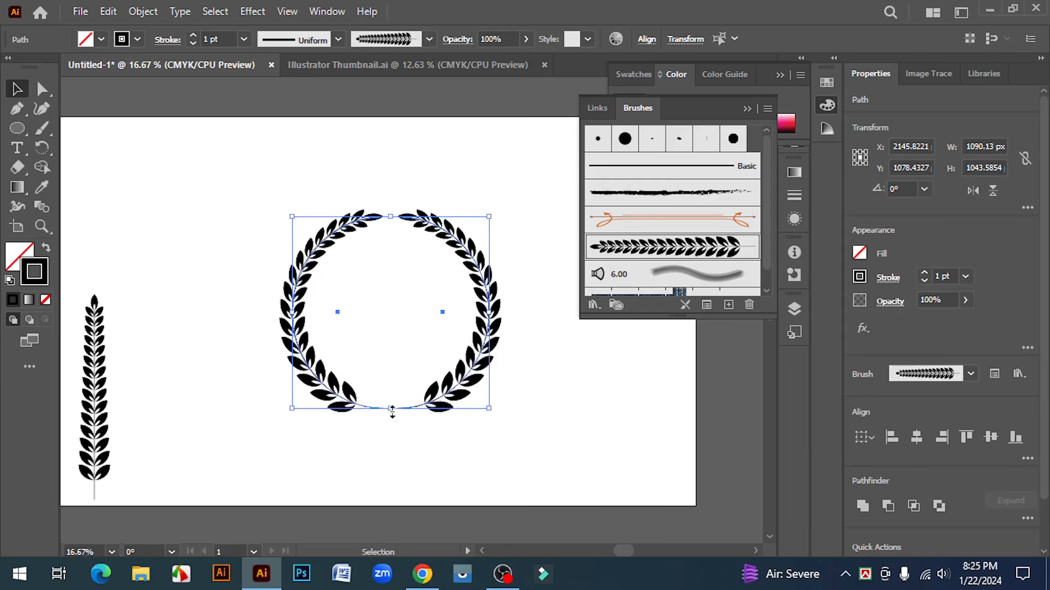
left_click(449, 443)
Step: Draw a five-pointed star about 93 px wide in the gap between the two stems at the wreath's base
left_click(18, 128)
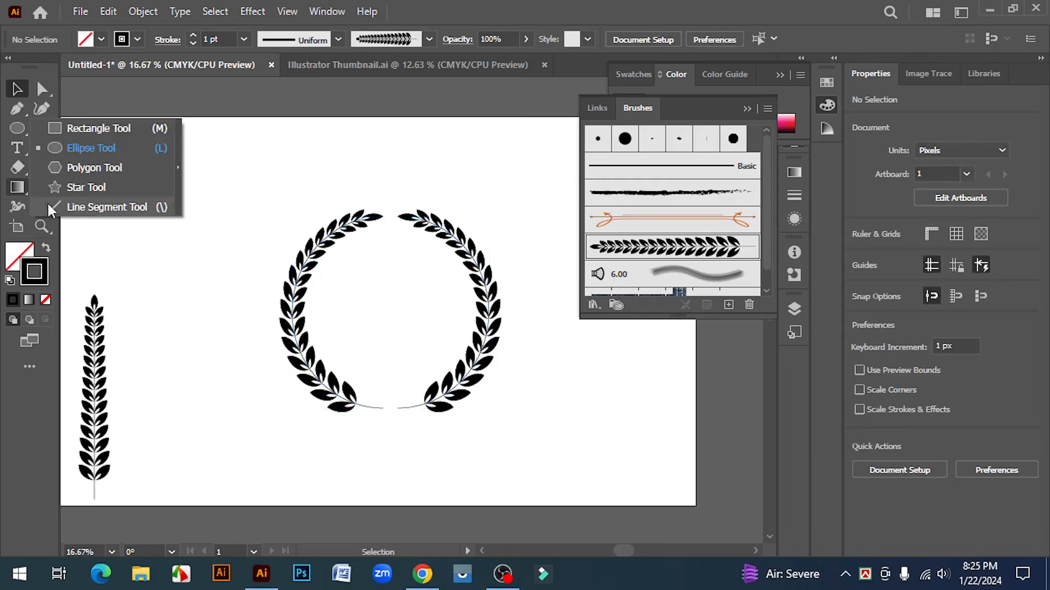
left_click(85, 187)
scroll(403, 388, "up", 1)
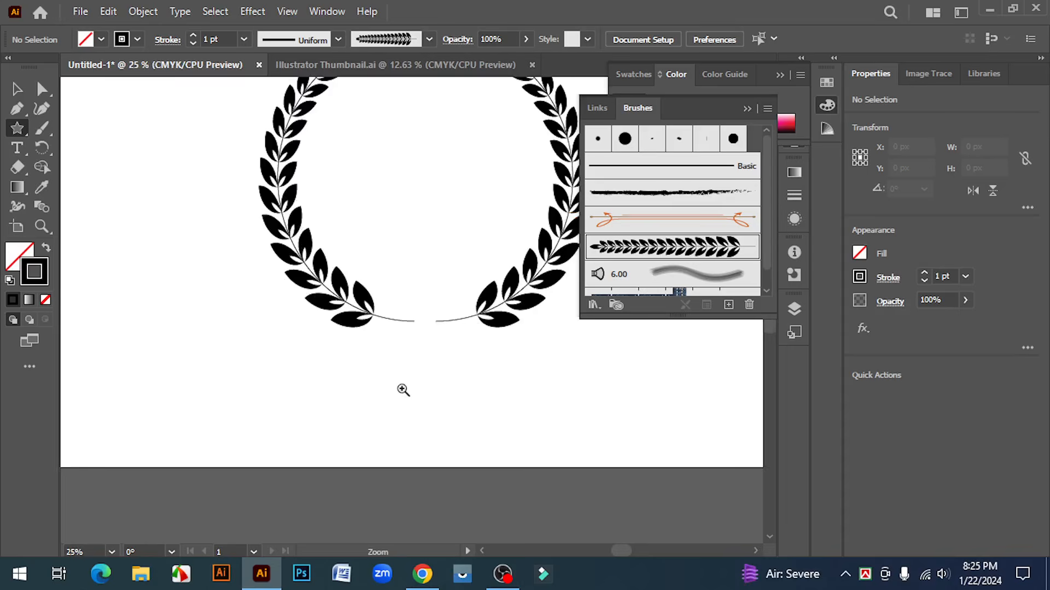
scroll(425, 321, "up", 1)
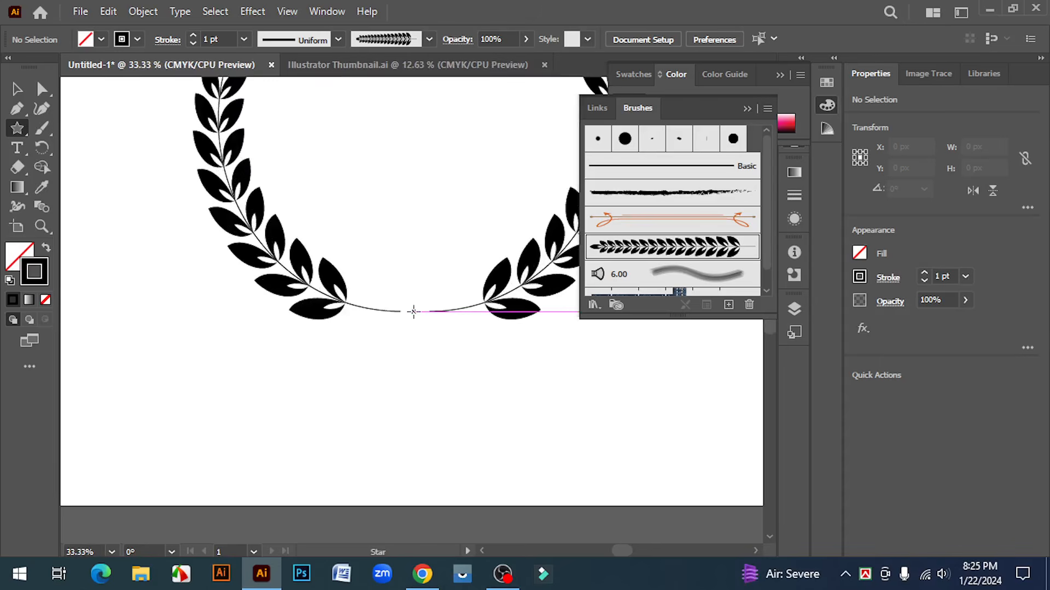
left_click_drag(413, 312, 418, 327)
left_click(17, 89)
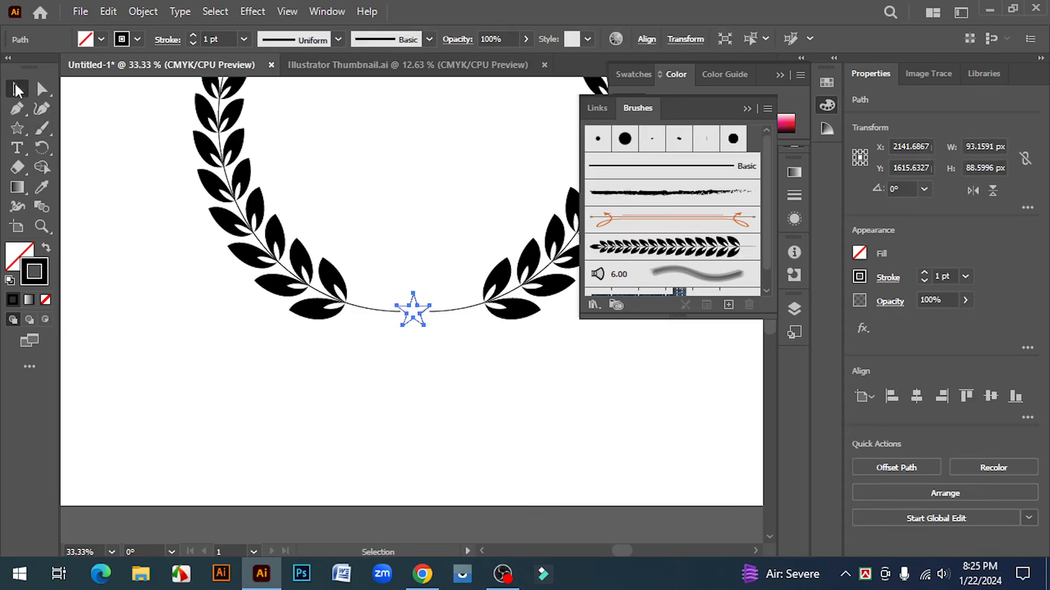
Step: Swap the star's fill and stroke to give it a solid black fill without an outline
left_click(46, 248)
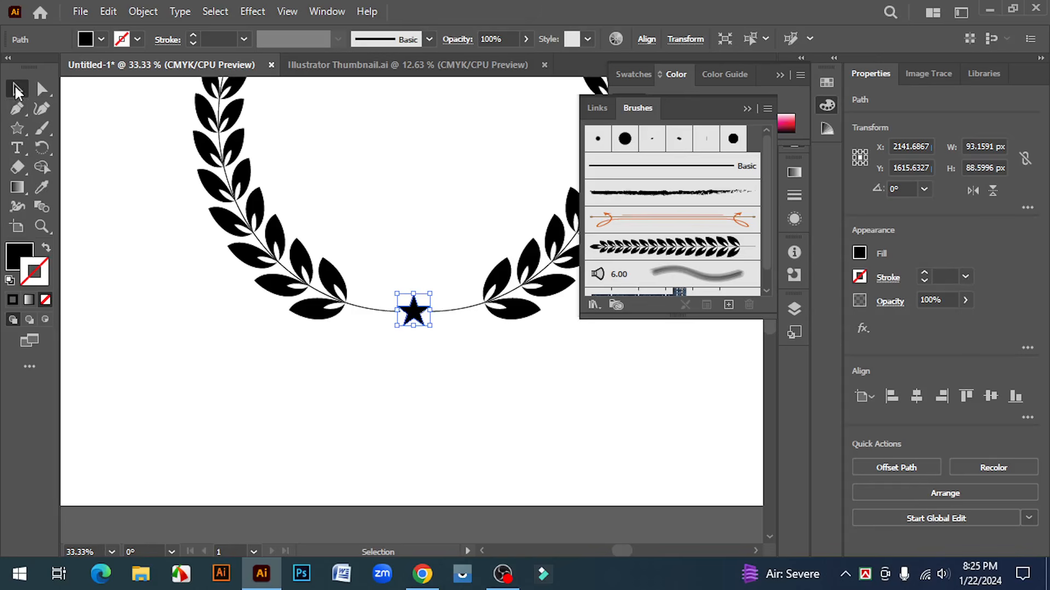
left_click(235, 401)
key("ctrl+minus")
key("ctrl+minus")
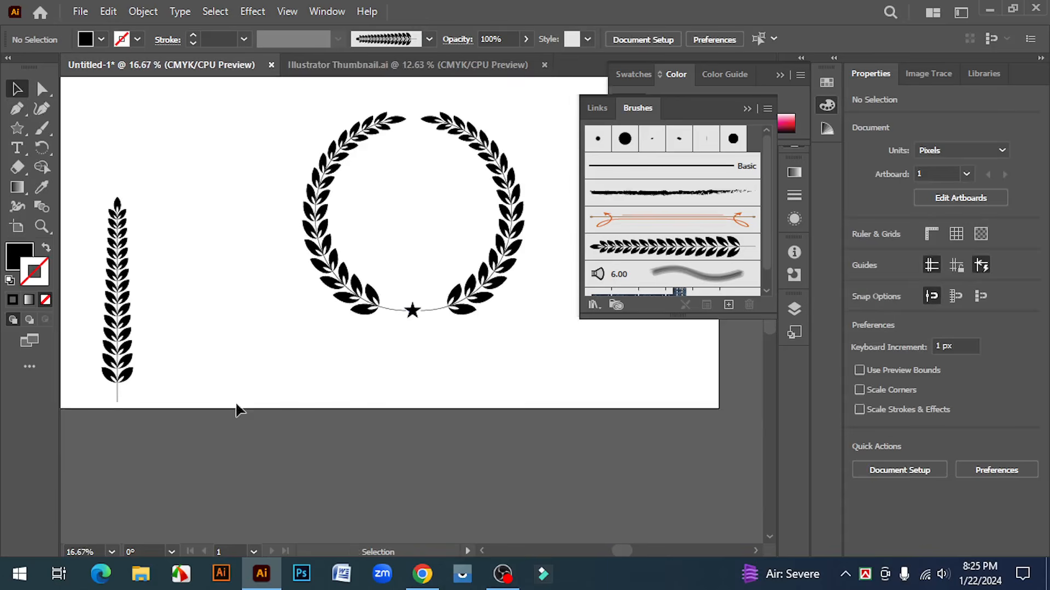
scroll(589, 446, "up", 3)
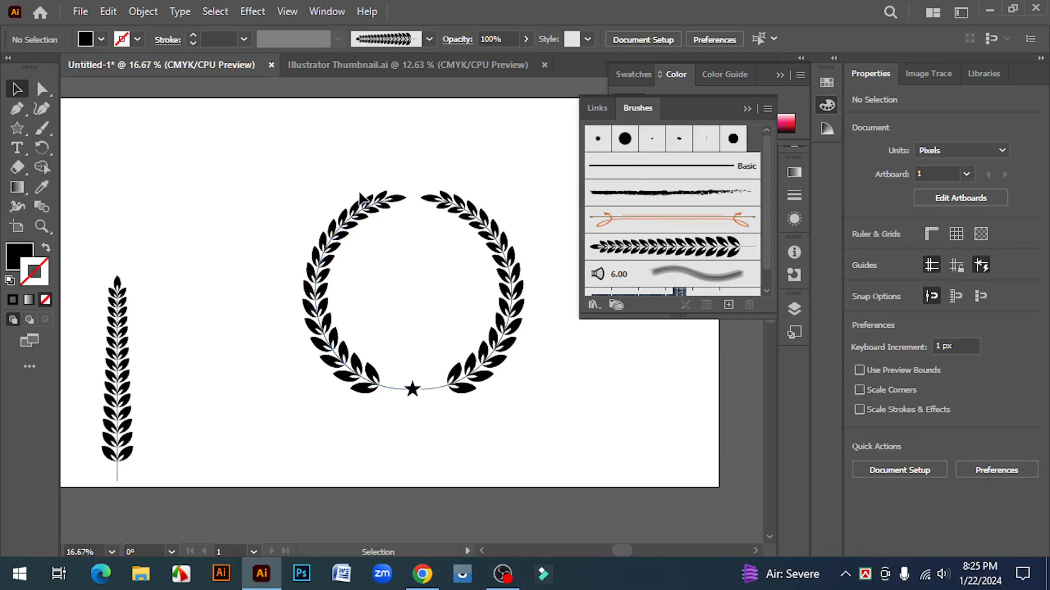
left_click_drag(405, 201, 529, 254)
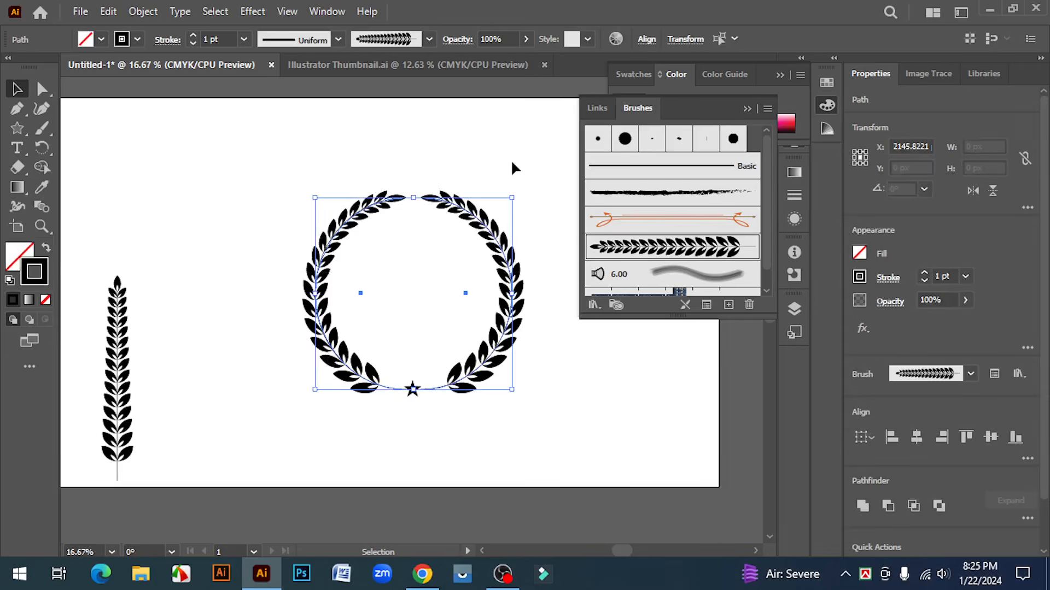
left_click_drag(326, 146, 516, 249)
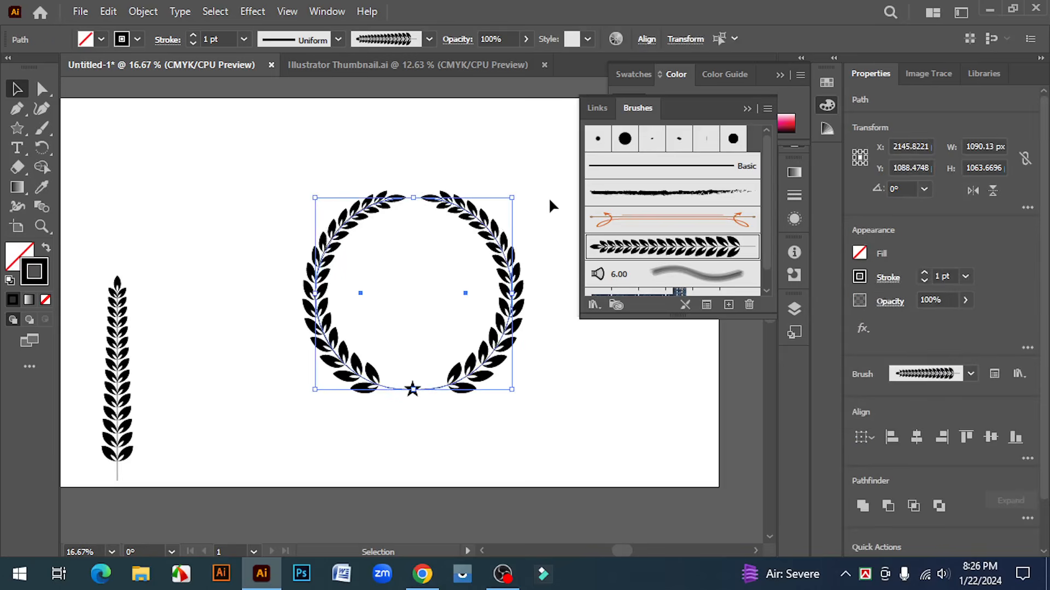
left_click(528, 159)
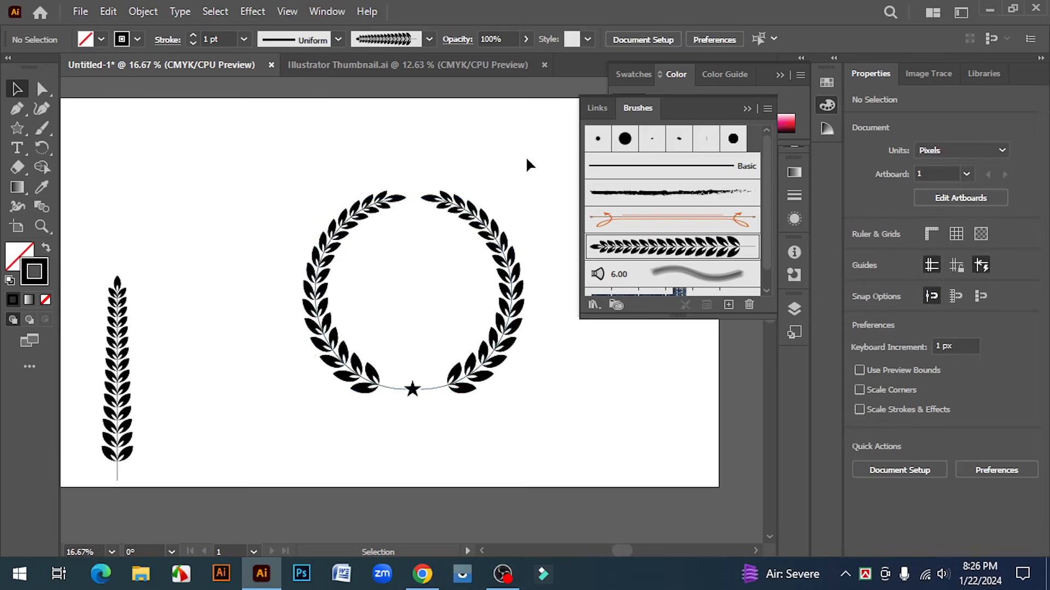